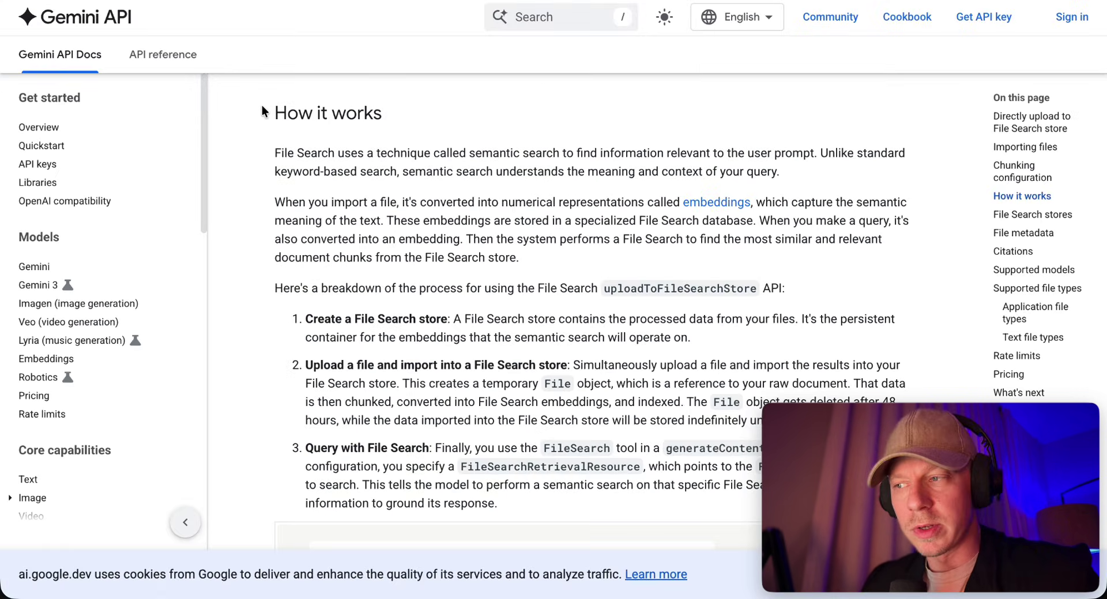
# Review the "How it works" section of the File Search docs, covering creating a store, uploading and importing files, and querying
pyautogui.moveTo(262, 111); pyautogui.dragTo(396, 116)
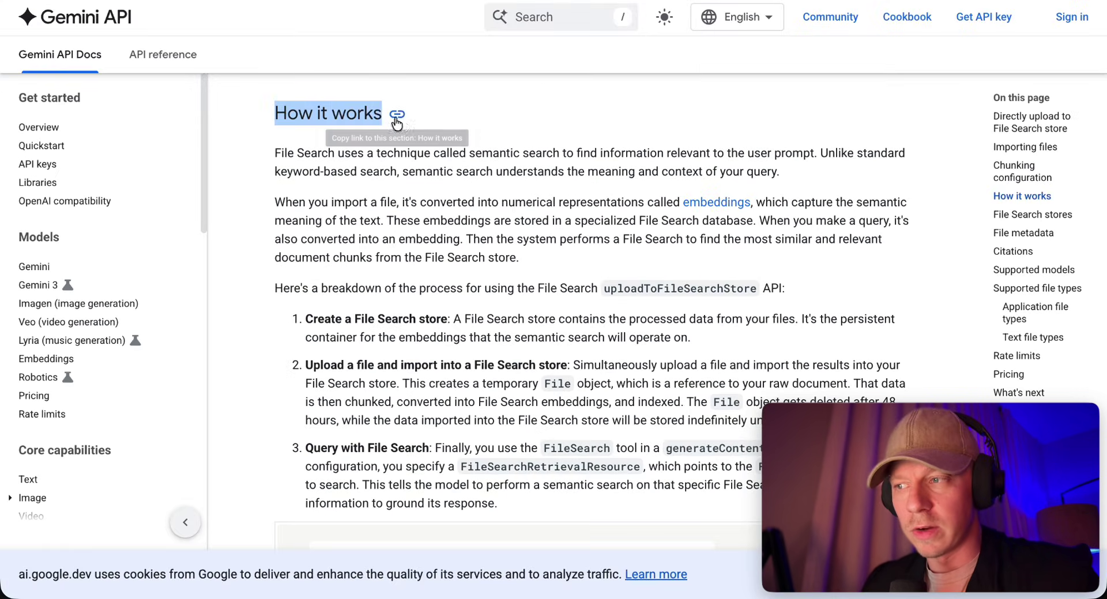
pyautogui.click(358, 275)
pyautogui.moveTo(305, 319); pyautogui.dragTo(449, 468)
pyautogui.click(432, 490)
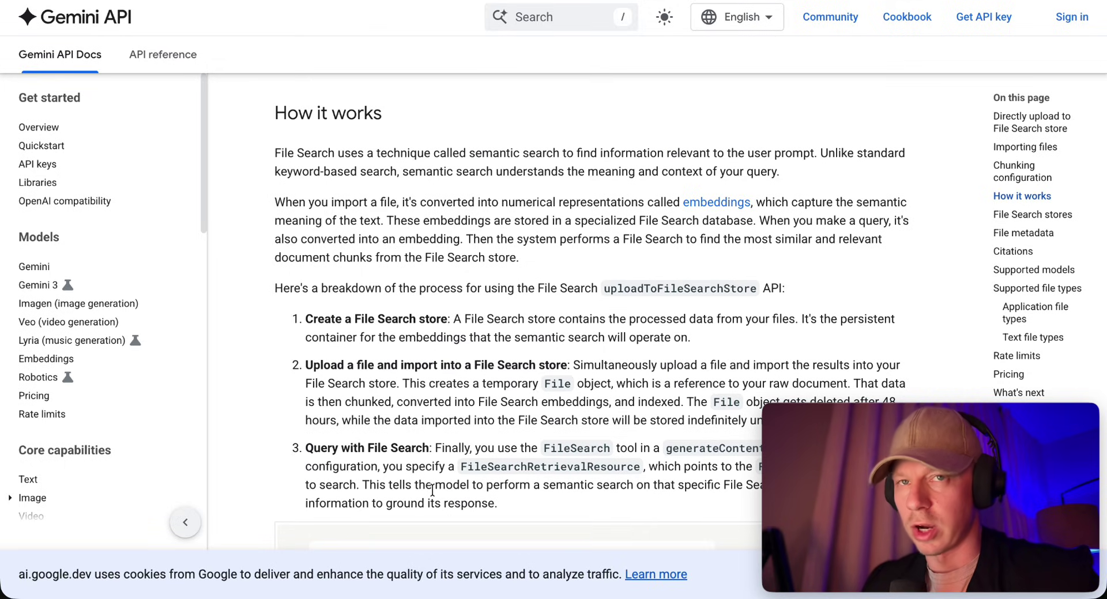
pyautogui.moveTo(330, 316); pyautogui.dragTo(455, 319)
pyautogui.click(509, 318)
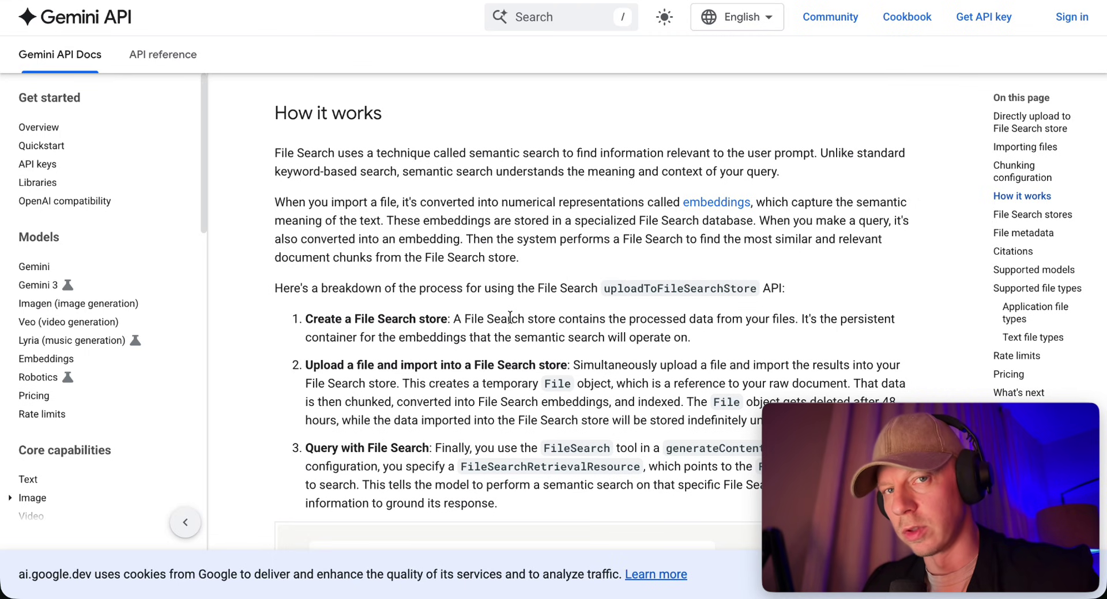
pyautogui.scroll(-1, 510, 318)
pyautogui.moveTo(305, 339); pyautogui.dragTo(556, 340)
pyautogui.click(563, 340)
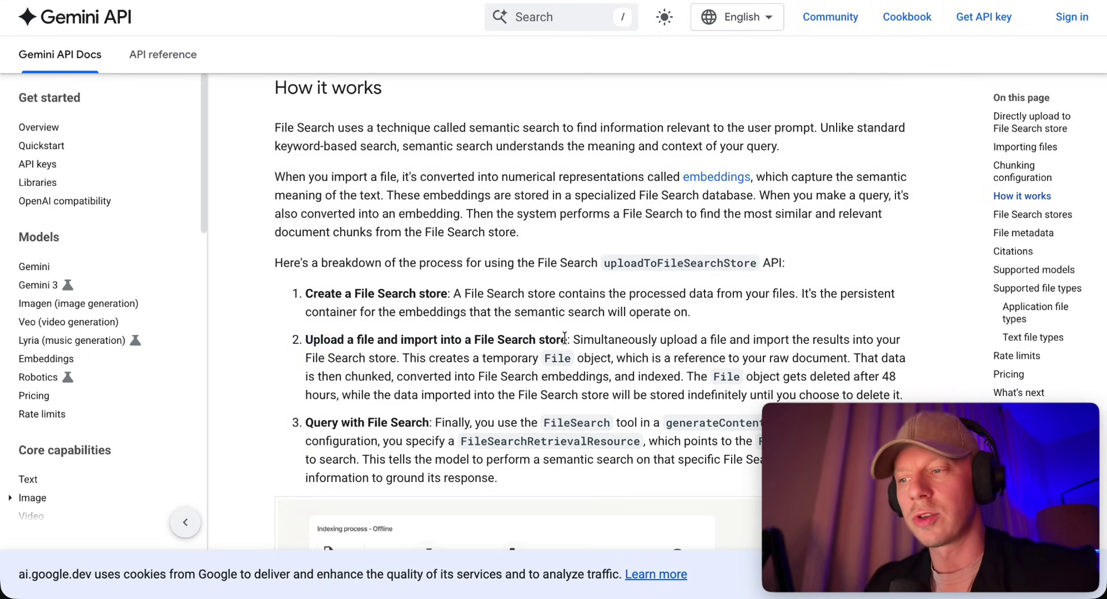
pyautogui.scroll(2, 322, 474)
pyautogui.moveTo(322, 473); pyautogui.dragTo(478, 508)
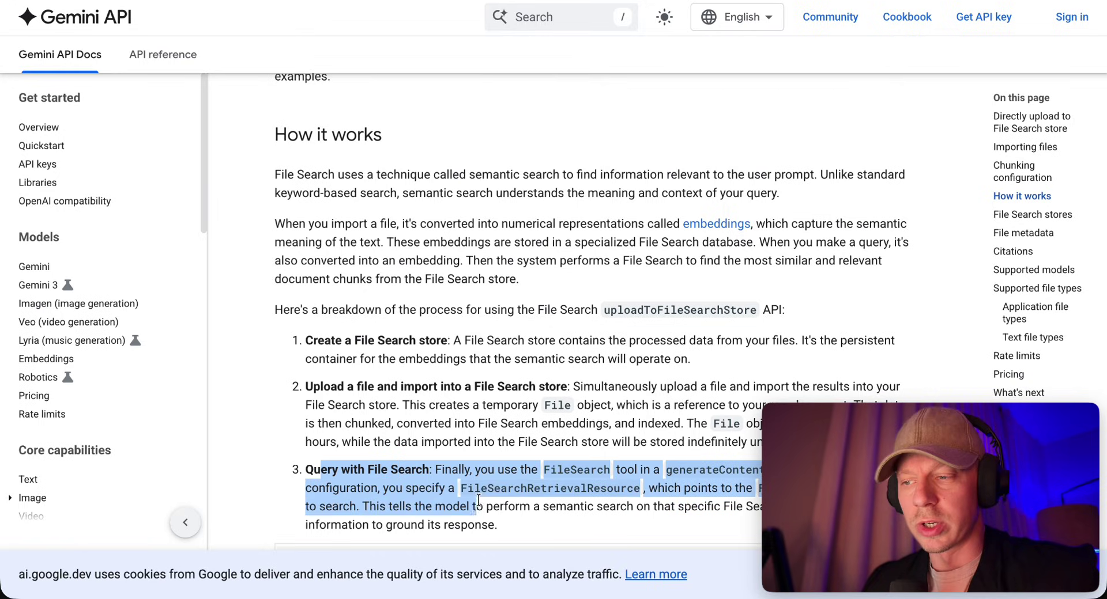
pyautogui.click(537, 513)
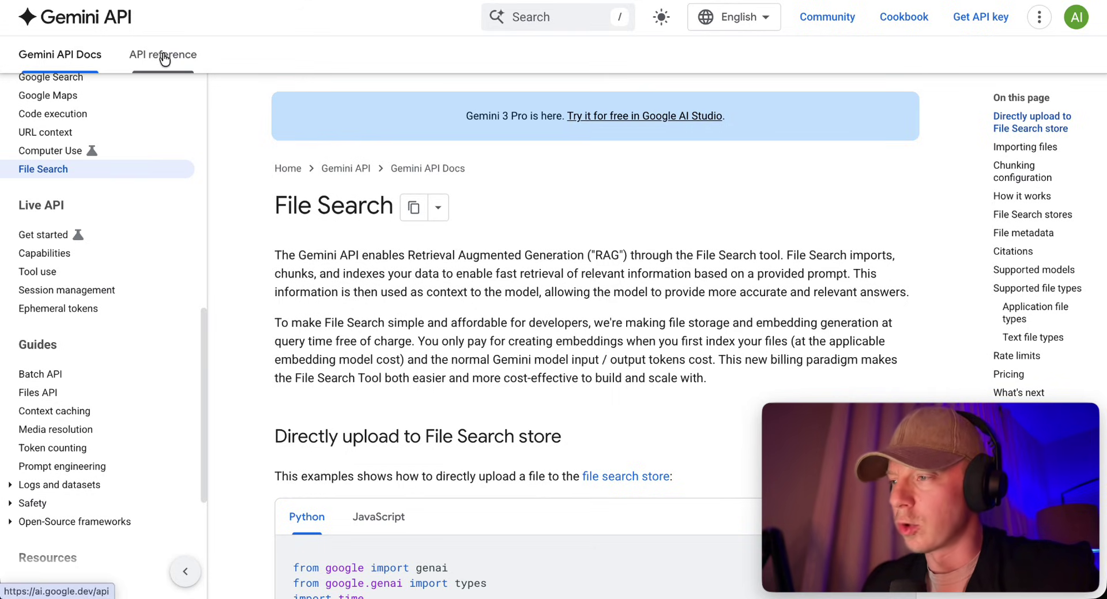
# Open the File search stores page in the Gemini API reference
pyautogui.click(161, 54)
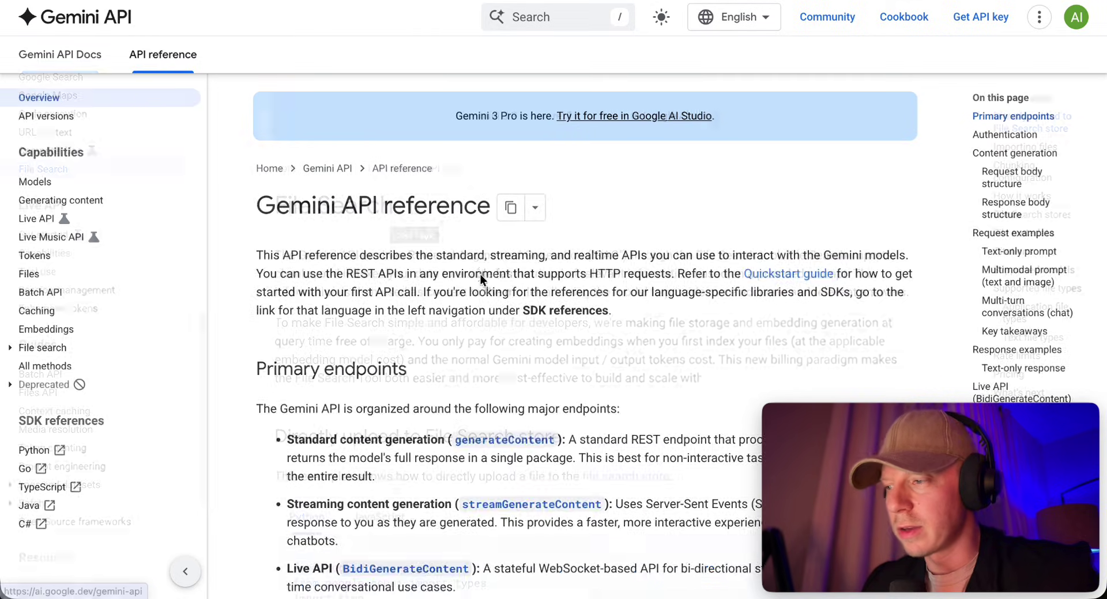
pyautogui.scroll(-5, 480, 278)
pyautogui.click(40, 348)
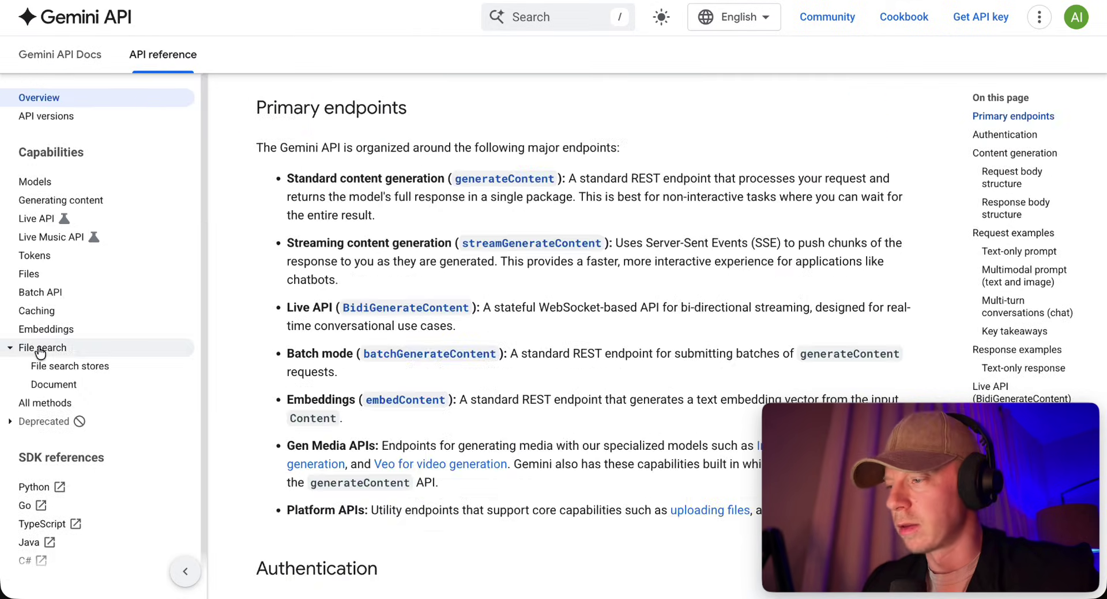
pyautogui.click(77, 367)
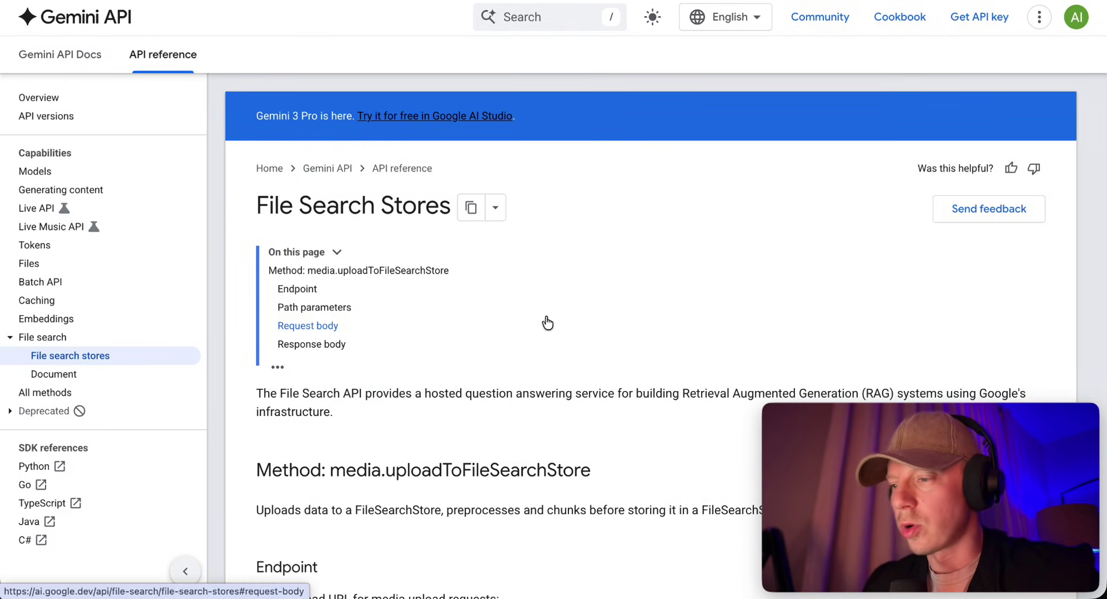
# Find the fileSearchStores.create method and examine its POST endpoint URL and the displayName request field
pyautogui.scroll(-15, 343, 376)
pyautogui.scroll(-10, 344, 376)
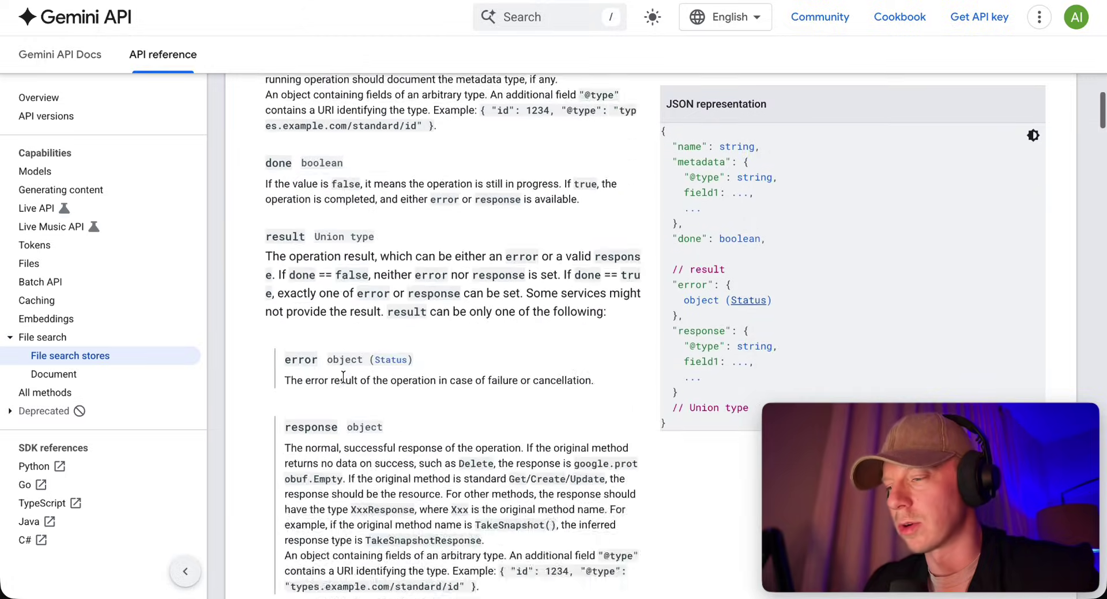
pyautogui.moveTo(327, 162); pyautogui.dragTo(506, 162)
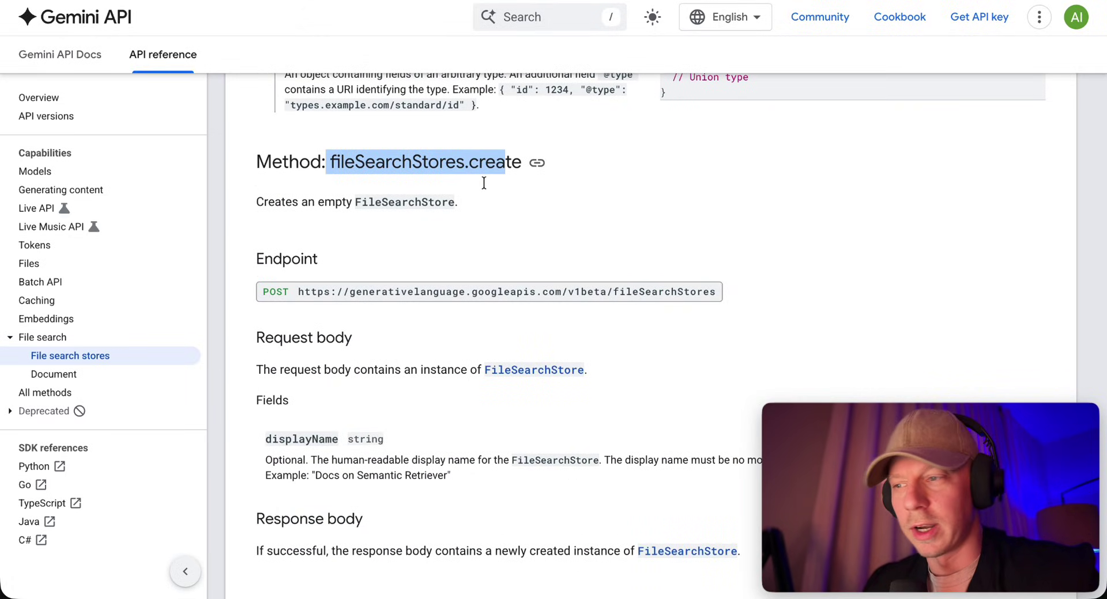
pyautogui.moveTo(299, 292); pyautogui.dragTo(719, 294)
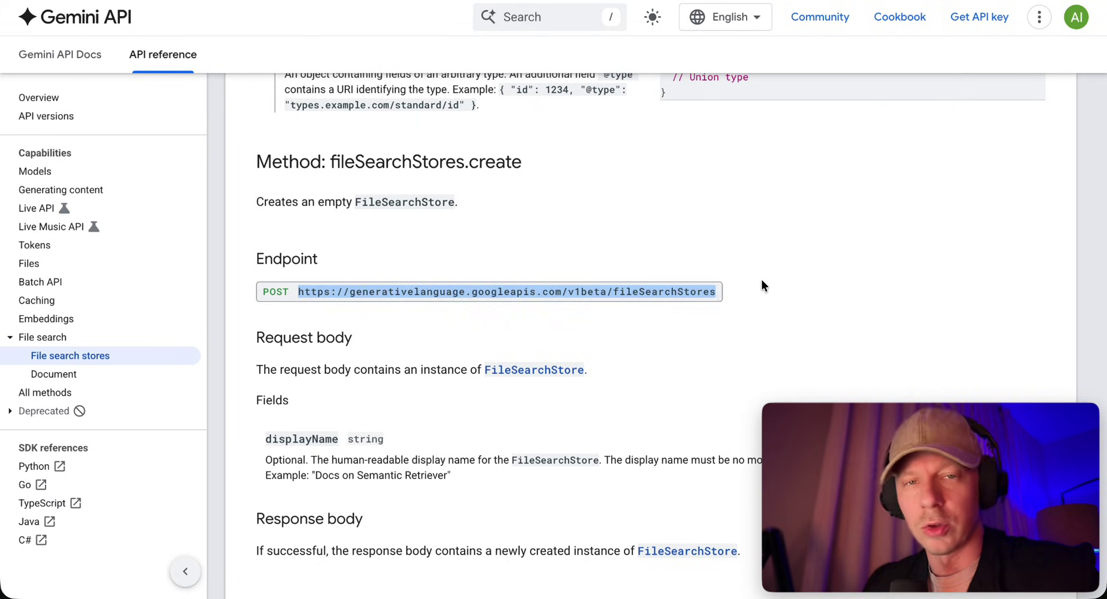
pyautogui.click(738, 291)
pyautogui.scroll(-3, 400, 328)
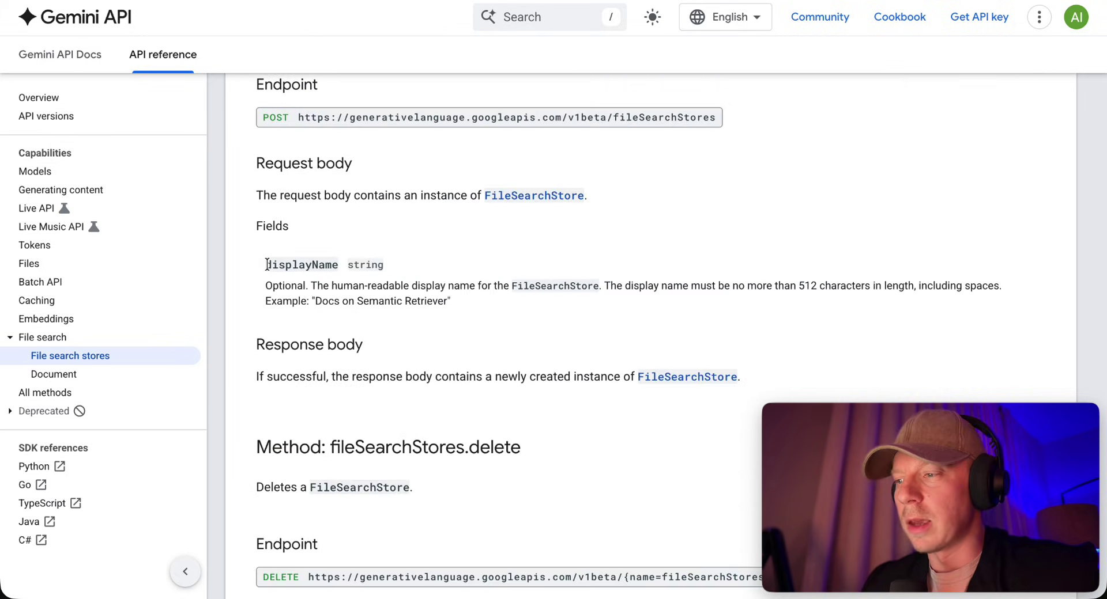
pyautogui.moveTo(267, 264); pyautogui.dragTo(340, 266)
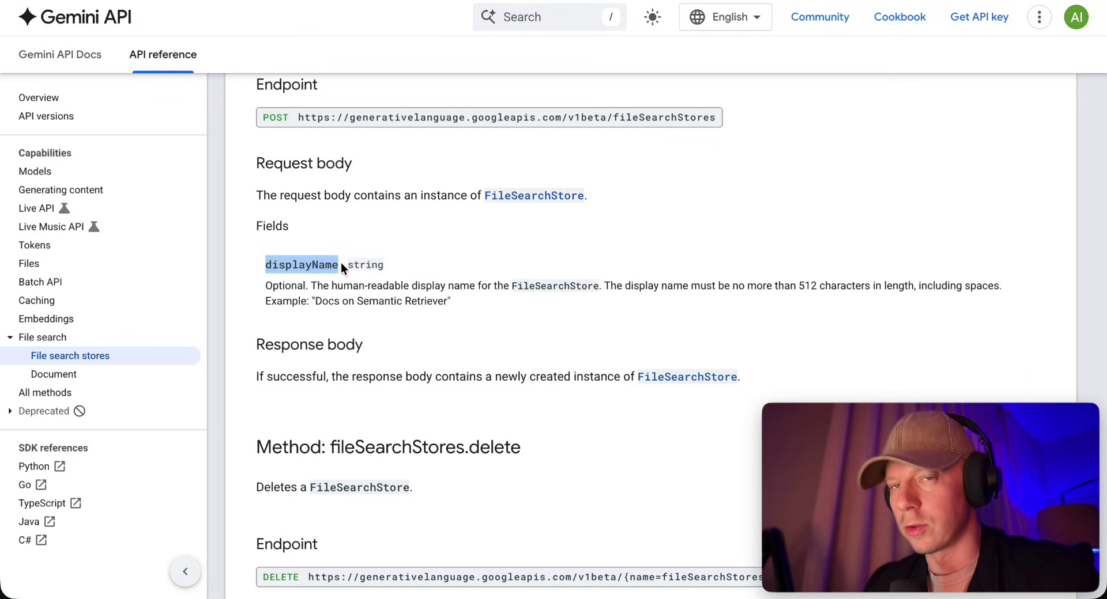
pyautogui.moveTo(298, 117); pyautogui.dragTo(713, 115)
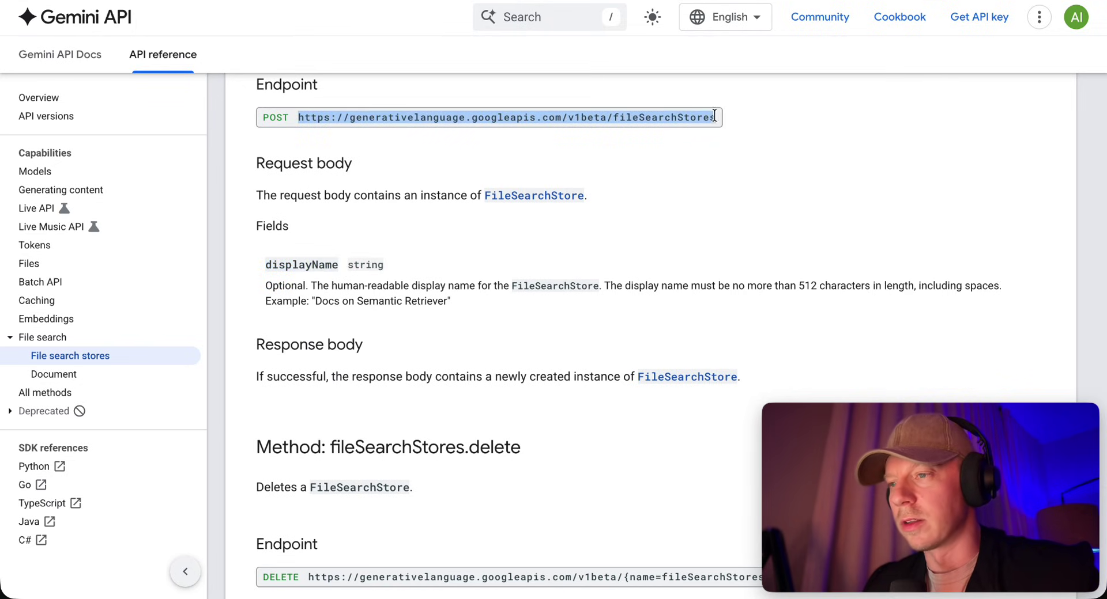
# Switch to the n8n workflow and look up the HTTP Request node in the node list, leaving without adding it
pyautogui.hotkey('ctrl', 'Tab')
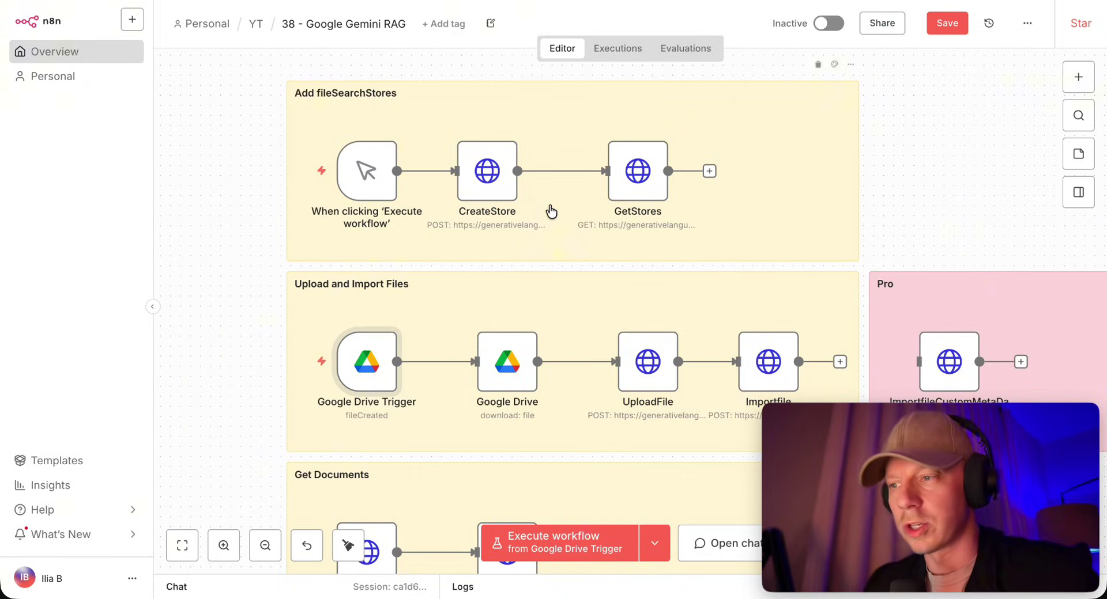
pyautogui.scroll(2, 425, 173)
pyautogui.click(1078, 79)
pyautogui.write('htt')
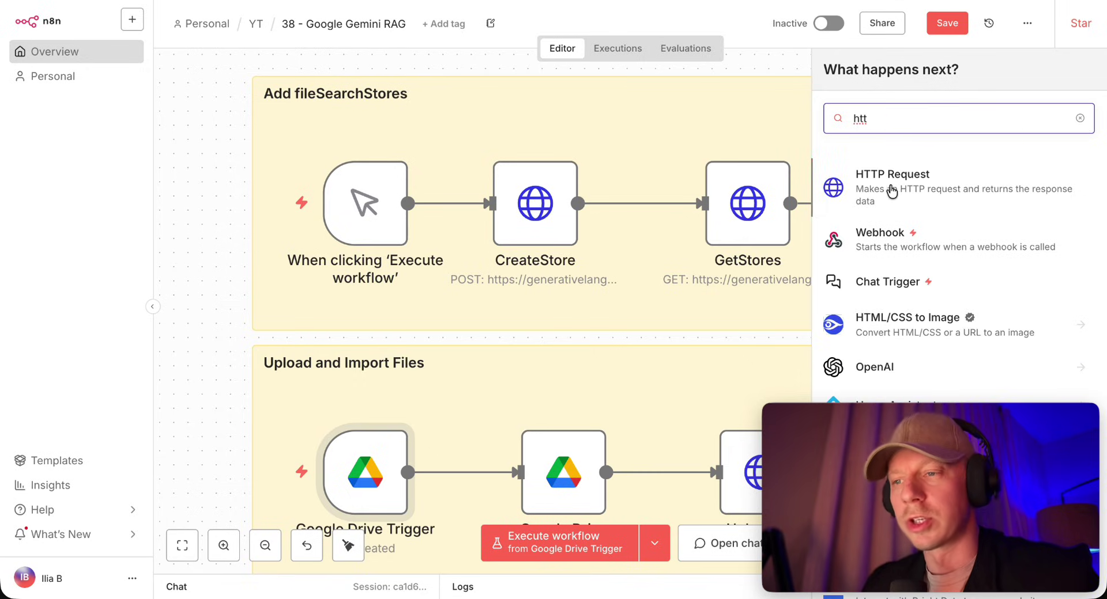
pyautogui.click(535, 209)
# Open the CreateStore node and review its request URL and the API key query parameter
pyautogui.doubleClick(536, 209)
pyautogui.moveTo(689, 202); pyautogui.dragTo(381, 213)
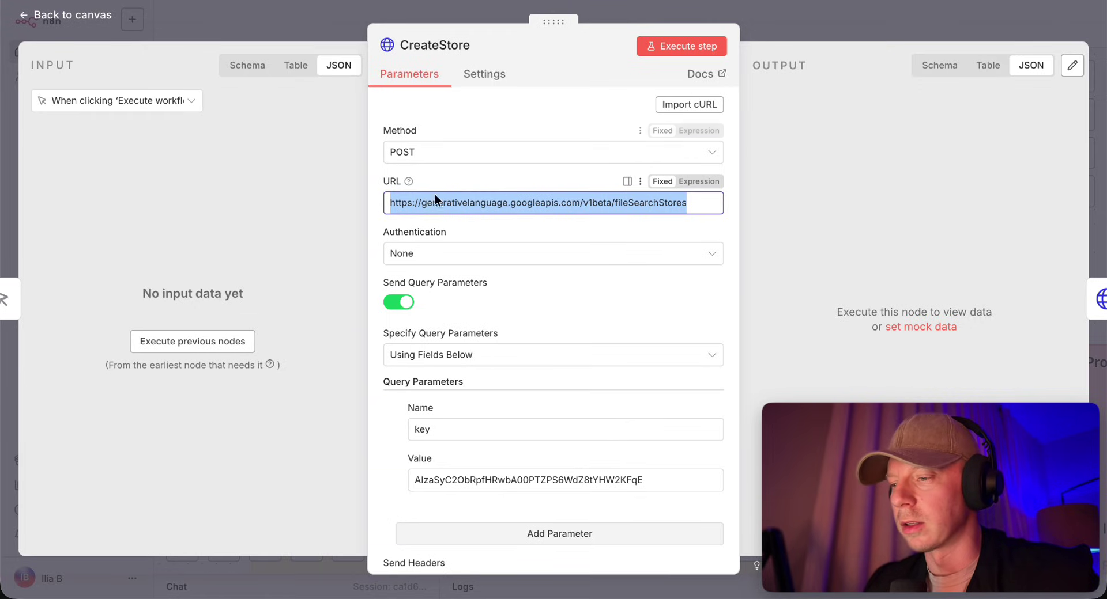
pyautogui.click(464, 305)
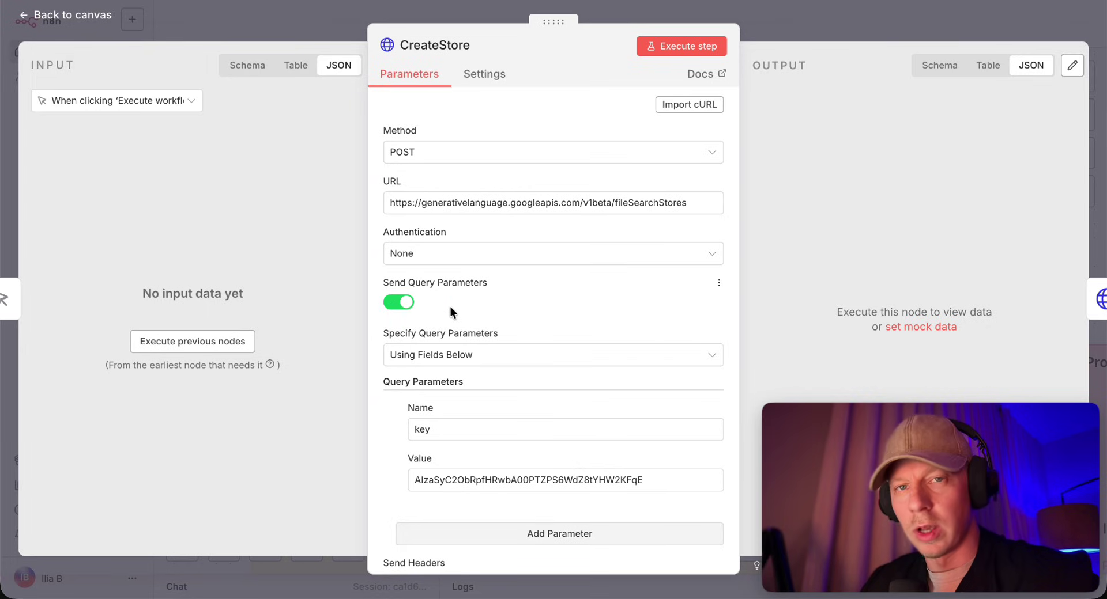
pyautogui.scroll(-1, 464, 443)
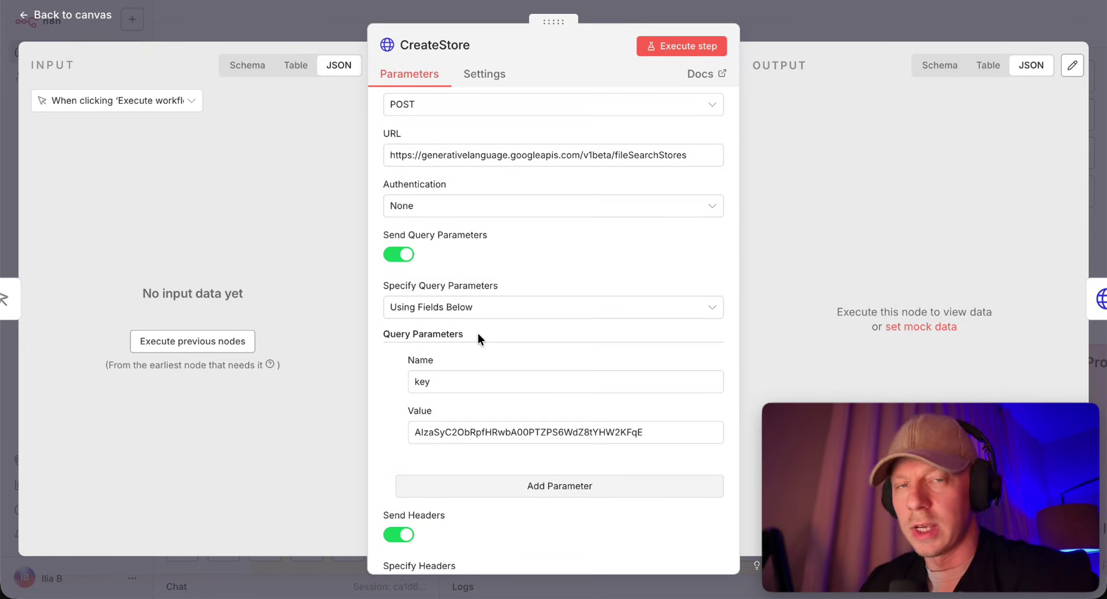
pyautogui.moveTo(644, 433); pyautogui.dragTo(381, 434)
pyautogui.click(389, 437)
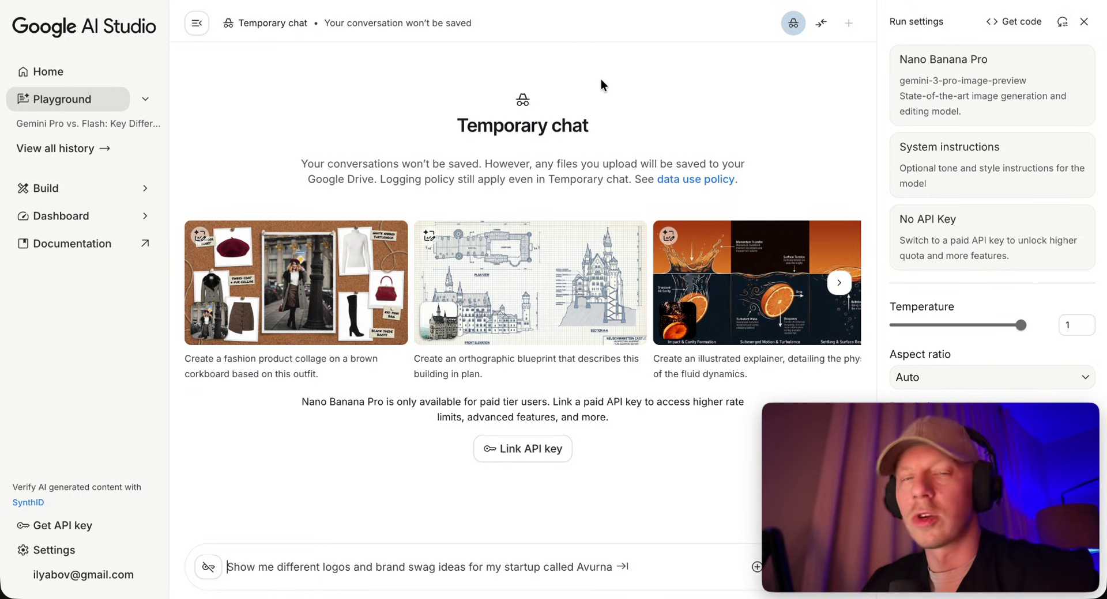
# In Google AI Studio's API keys list, check the form for creating a new key and copy the testKey API key
pyautogui.click(56, 219)
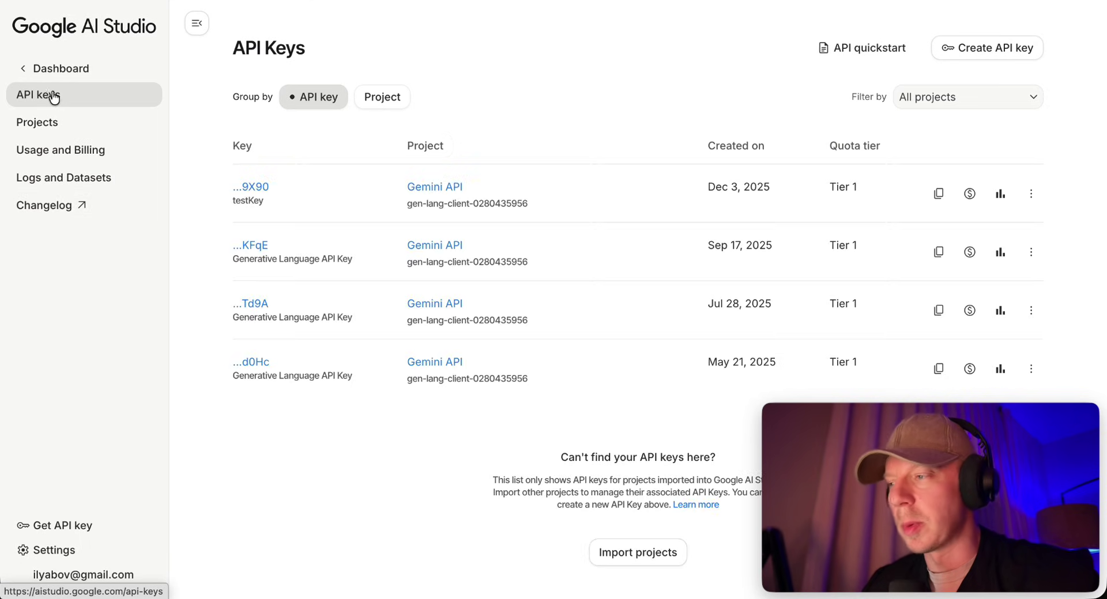
pyautogui.click(998, 47)
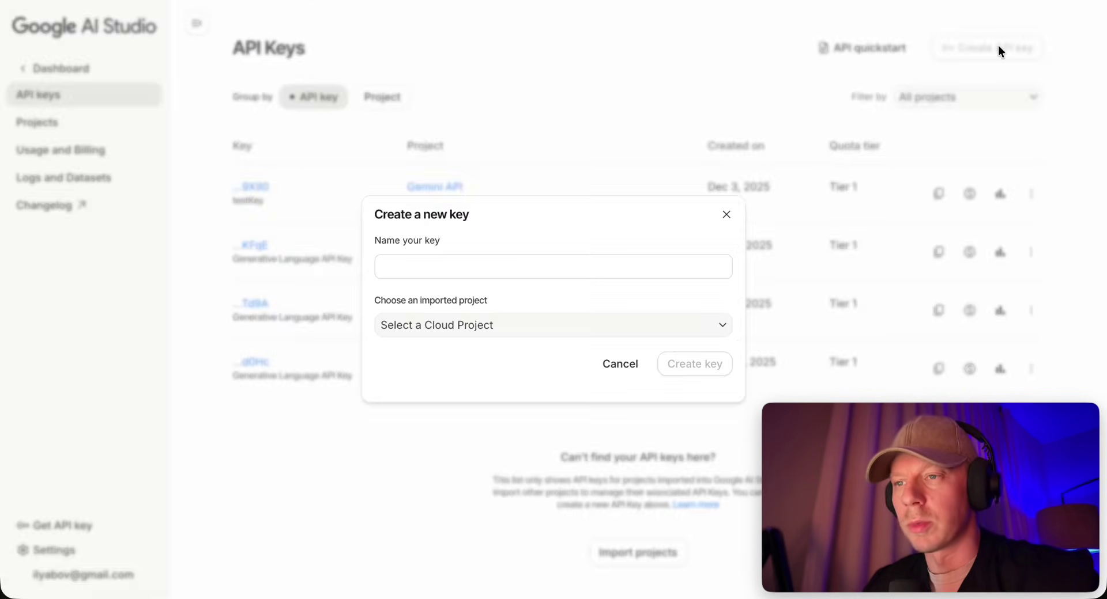
pyautogui.click(486, 262)
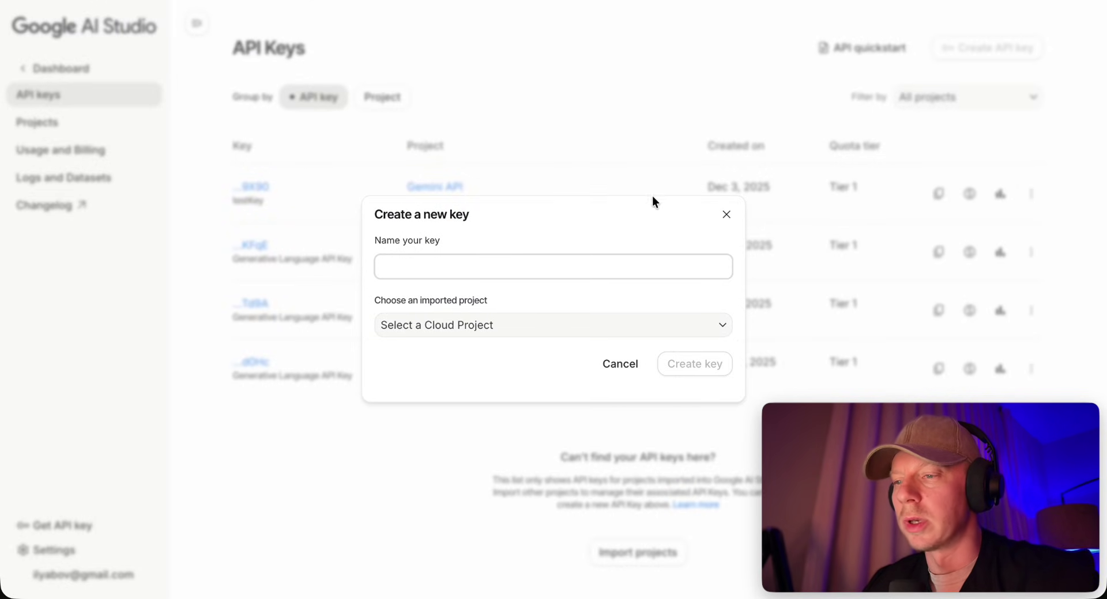
pyautogui.click(727, 215)
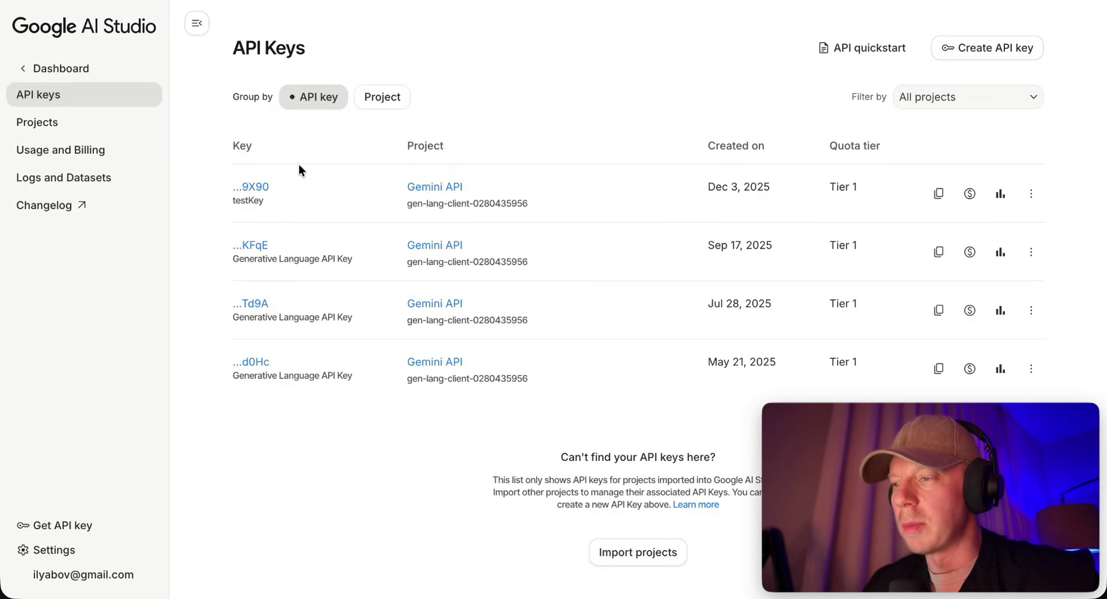
pyautogui.click(938, 195)
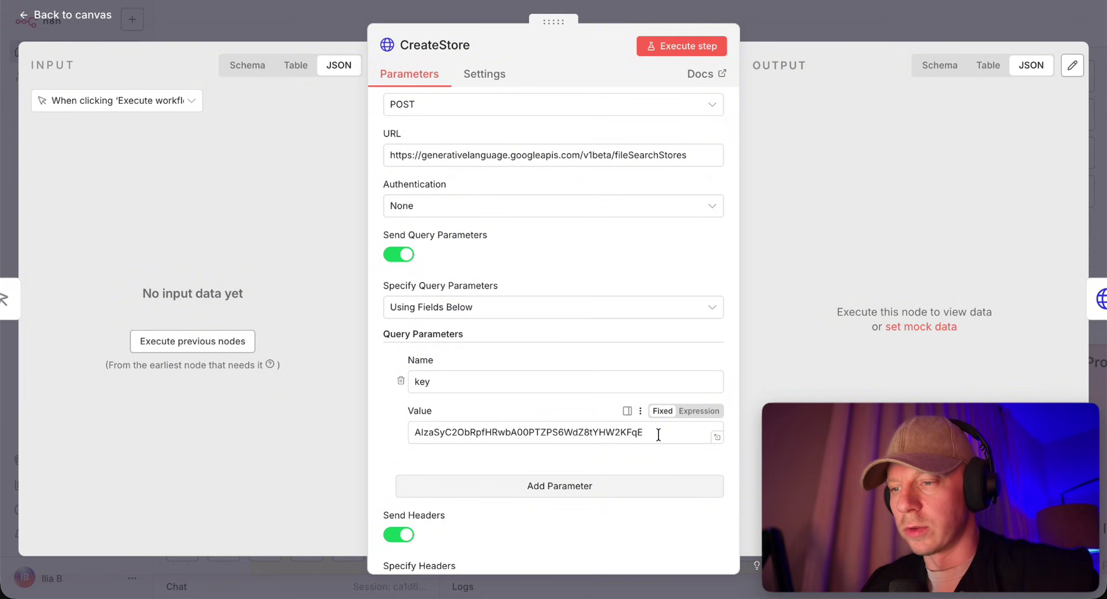
# Review the CreateStore node's key query parameter, Content-Type header, body content type options and JSON body
pyautogui.click(658, 435)
pyautogui.scroll(-2, 551, 328)
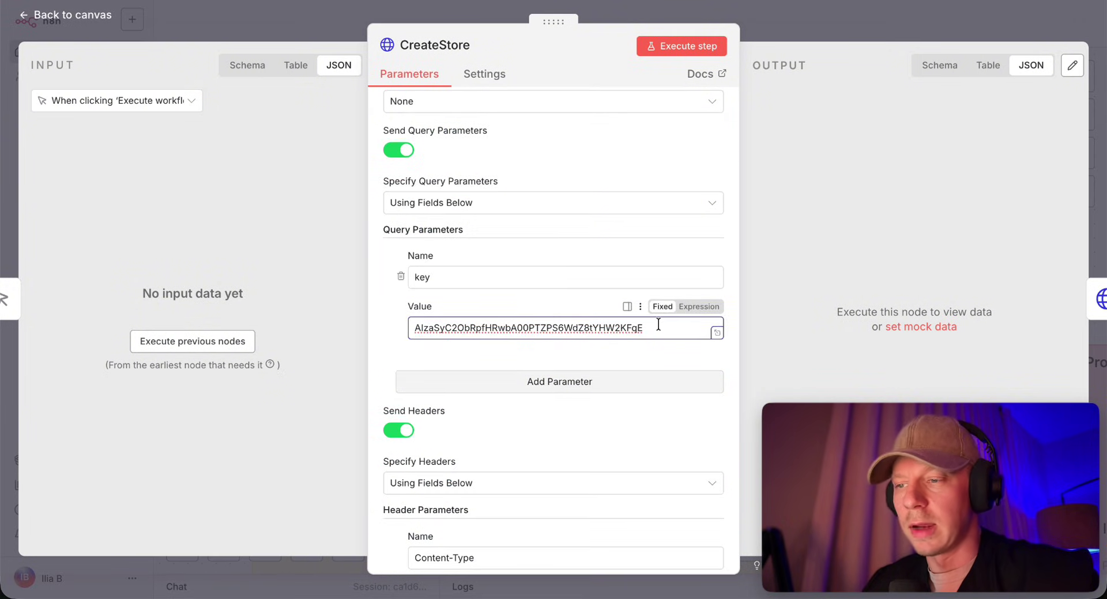
pyautogui.moveTo(658, 325); pyautogui.dragTo(398, 327)
pyautogui.scroll(-5, 415, 153)
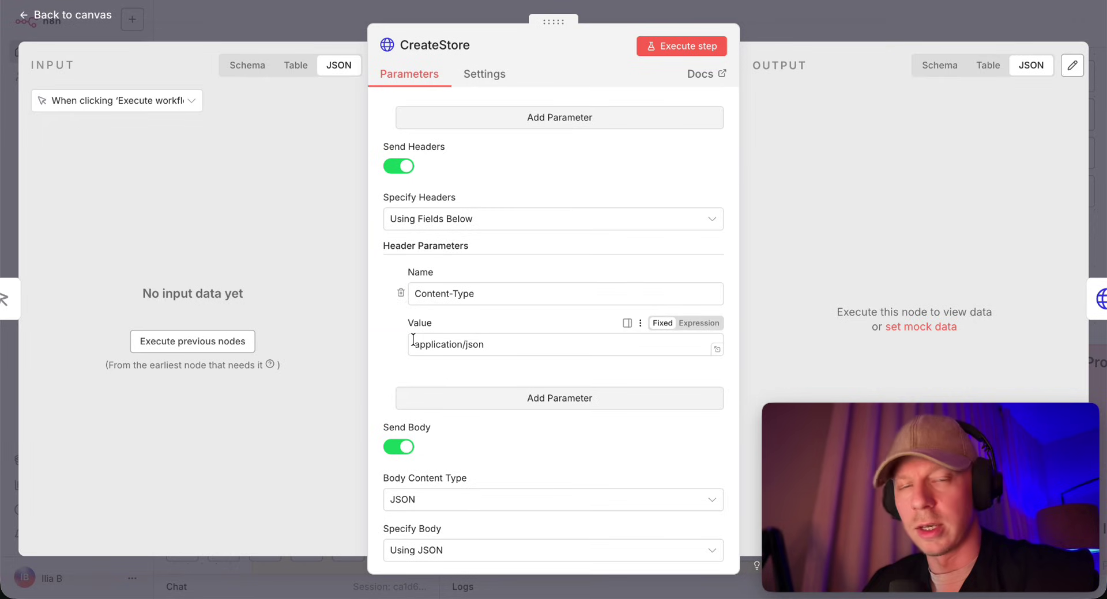
pyautogui.scroll(-4, 601, 351)
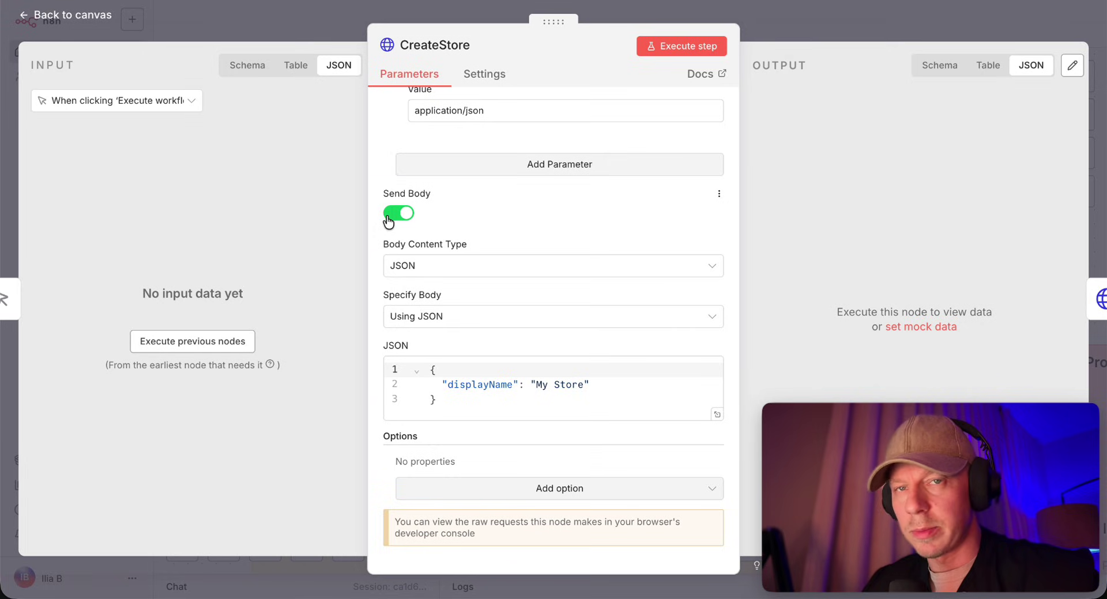
pyautogui.click(447, 267)
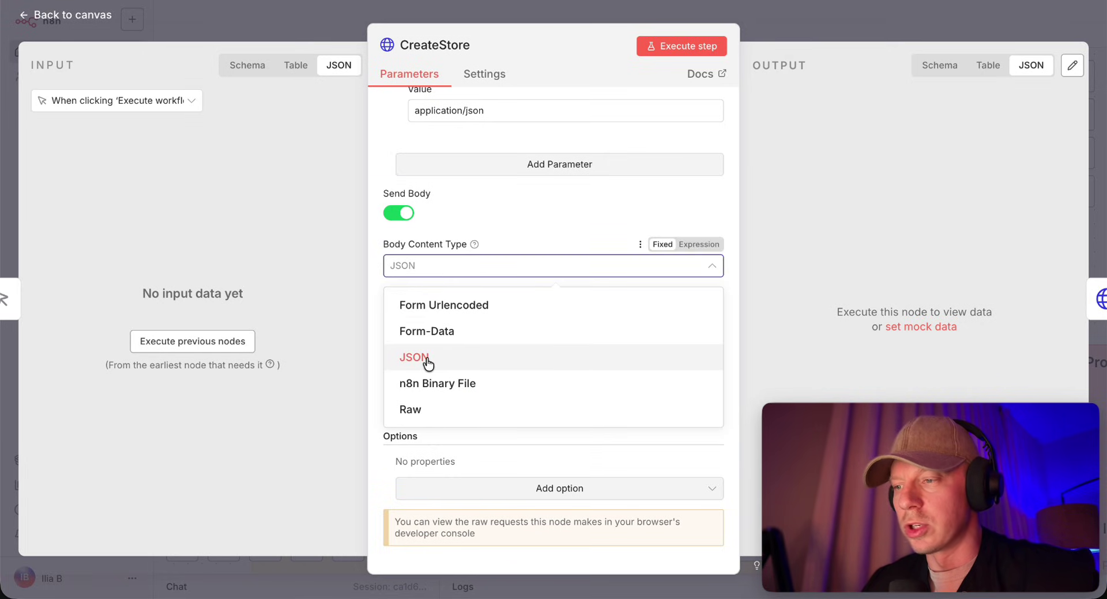
pyautogui.click(531, 226)
pyautogui.moveTo(430, 369); pyautogui.dragTo(437, 406)
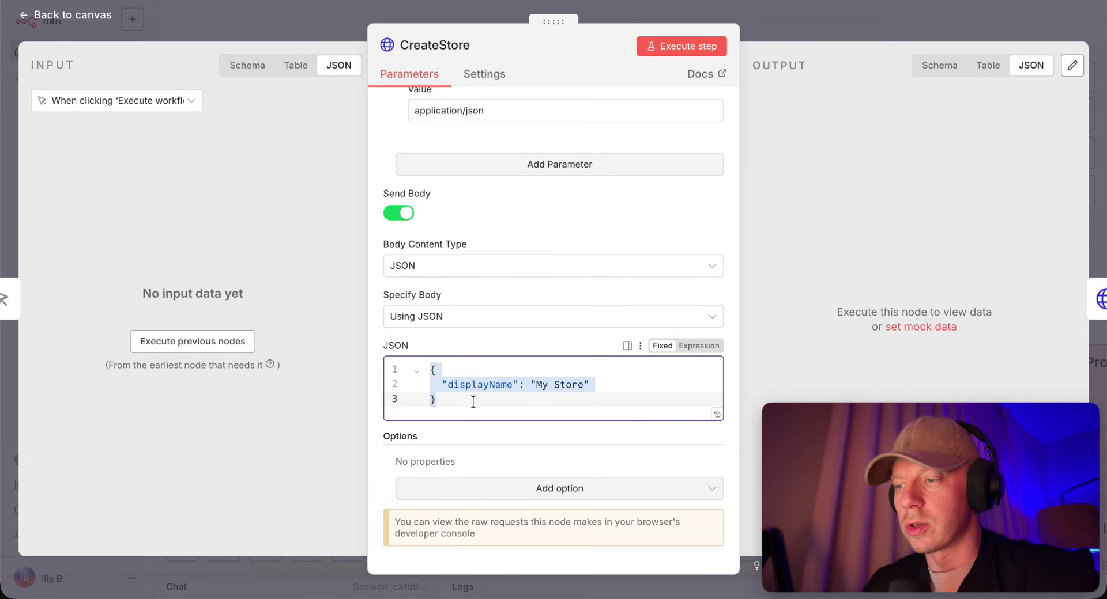
# Set displayName to "My Store Test" in the CreateStore node's JSON body and execute the step
pyautogui.click(447, 376)
pyautogui.moveTo(445, 389); pyautogui.dragTo(649, 385)
pyautogui.click(583, 385)
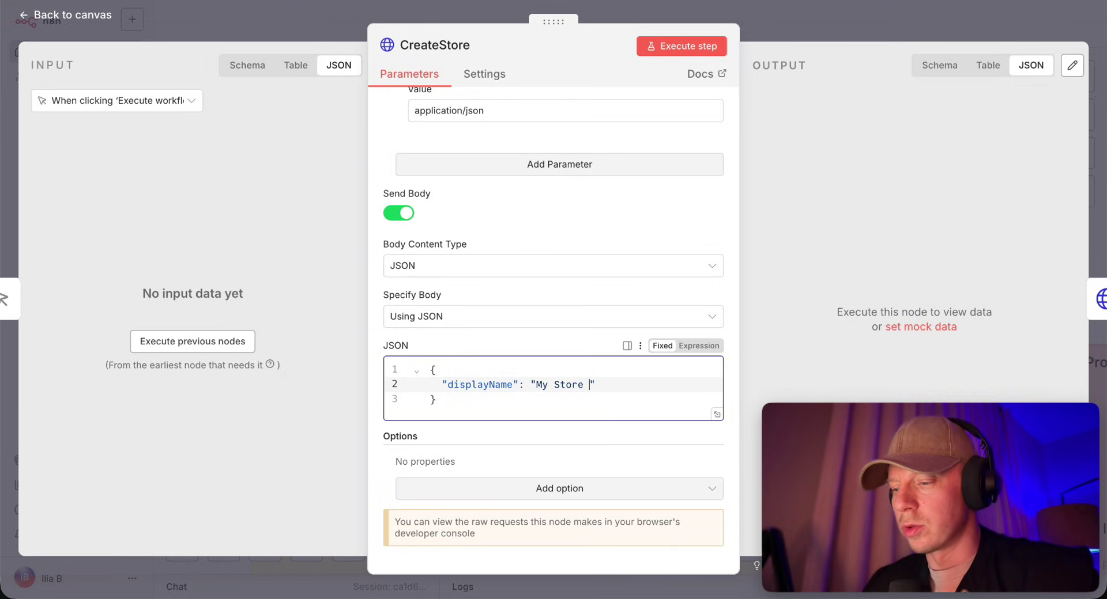
pyautogui.write('Test')
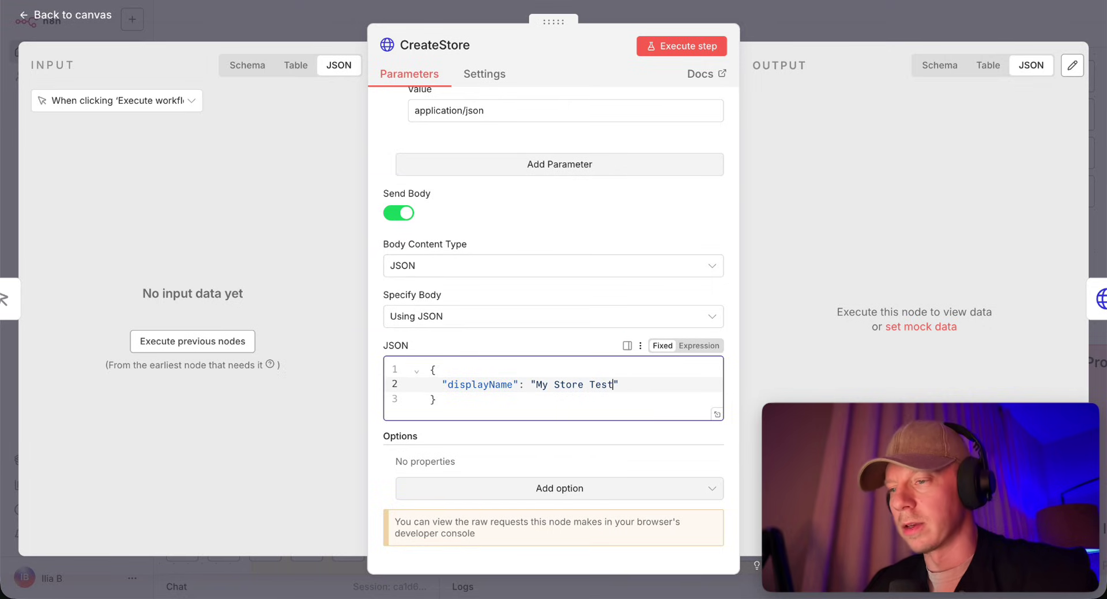
pyautogui.click(695, 41)
# Examine the store name and display name in the CreateStore node's output
pyautogui.moveTo(779, 153); pyautogui.dragTo(988, 151)
pyautogui.click(989, 151)
pyautogui.moveTo(871, 168); pyautogui.dragTo(1067, 152)
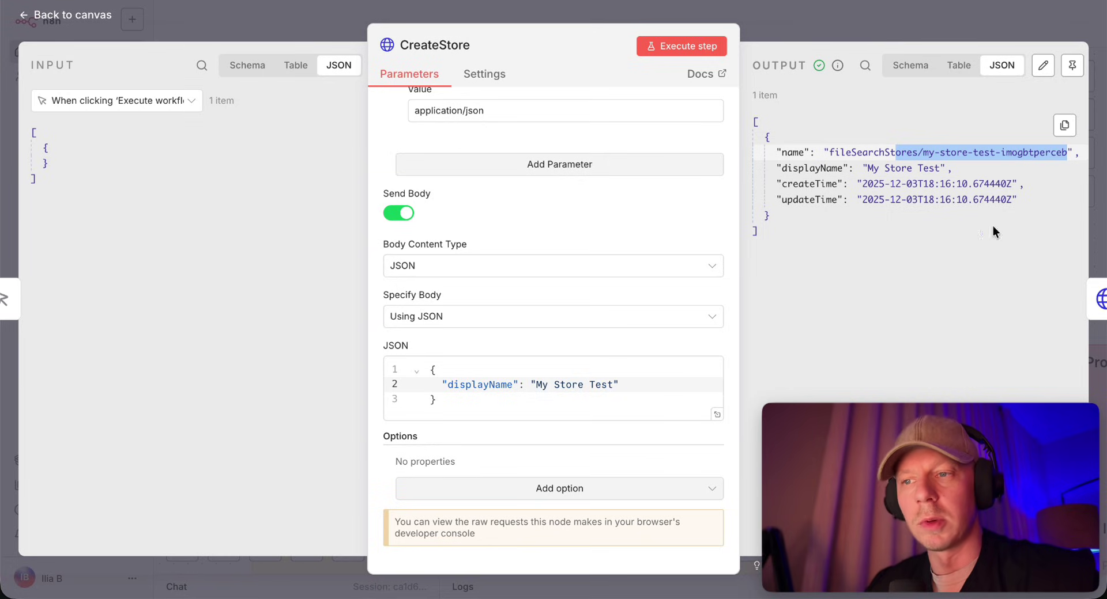
pyautogui.click(1034, 185)
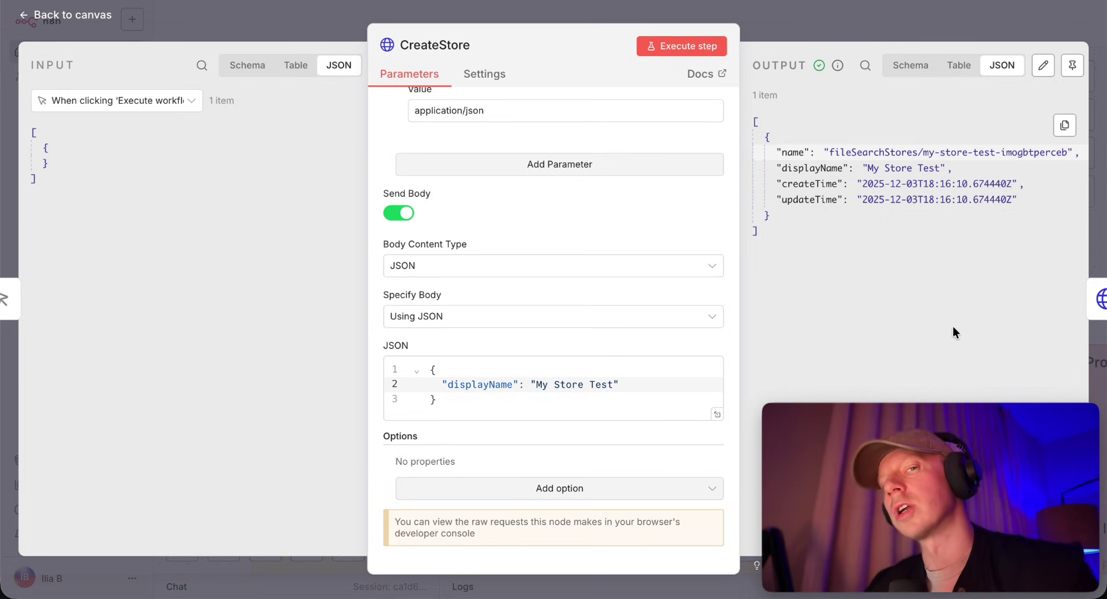
# Review the request URL of the CreateStore node and return to the canvas
pyautogui.scroll(10, 695, 200)
pyautogui.moveTo(695, 200); pyautogui.dragTo(371, 212)
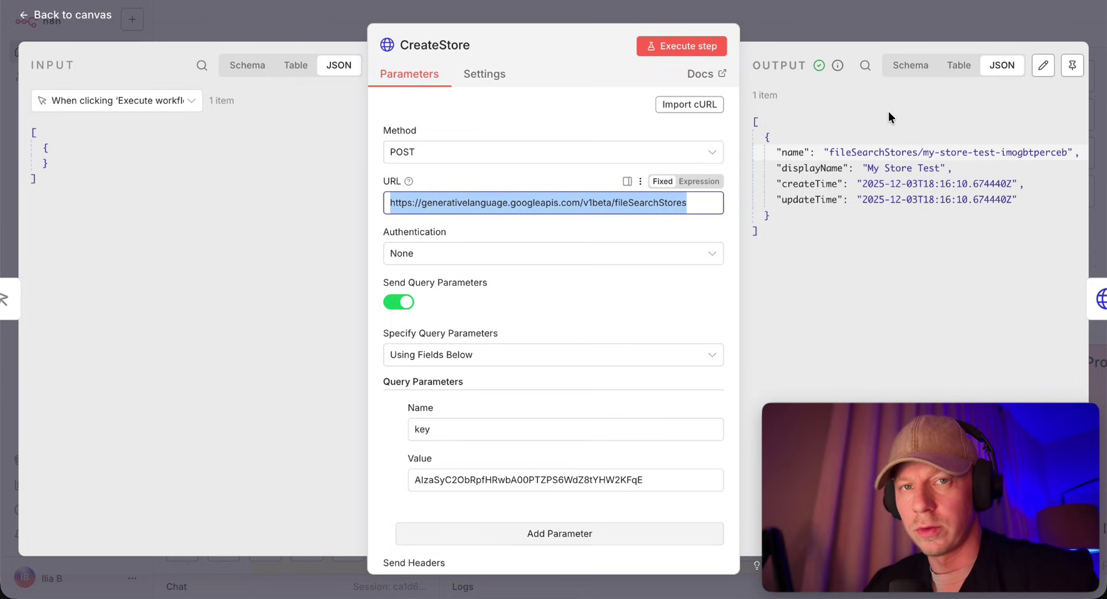
pyautogui.click(807, 19)
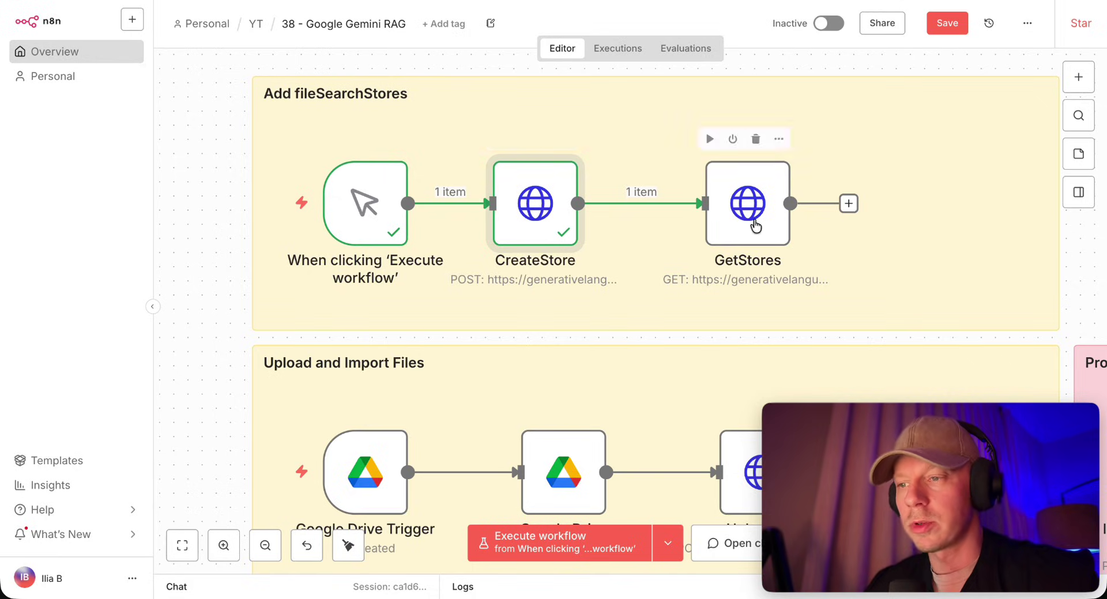
# Open the GetStores node, check its GET method and key query parameter, and execute the step
pyautogui.doubleClick(747, 203)
pyautogui.click(440, 153)
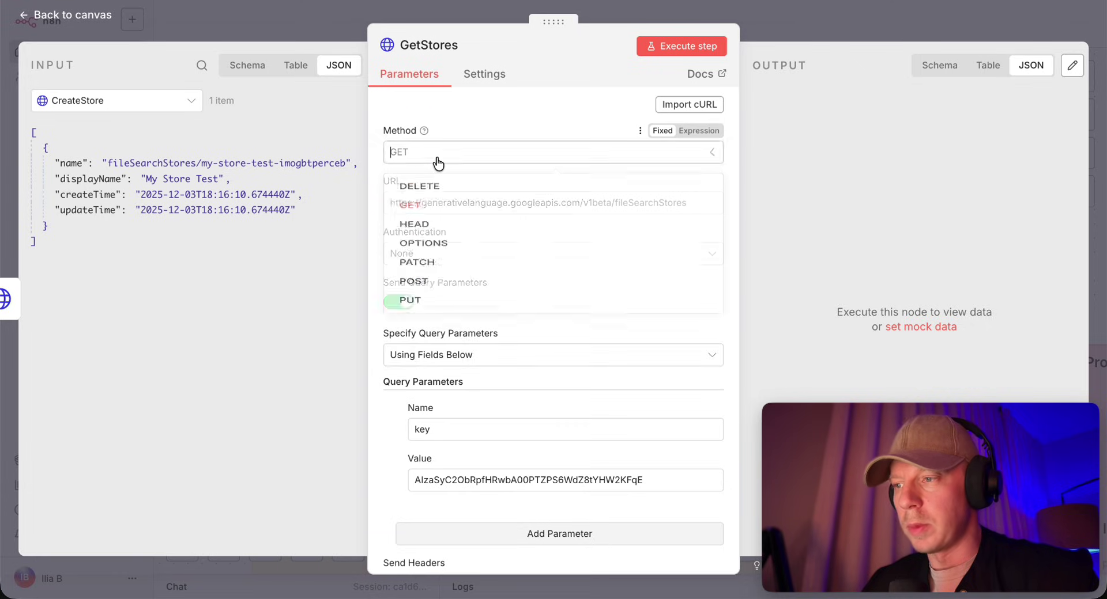
pyautogui.click(497, 112)
pyautogui.moveTo(429, 480); pyautogui.dragTo(579, 479)
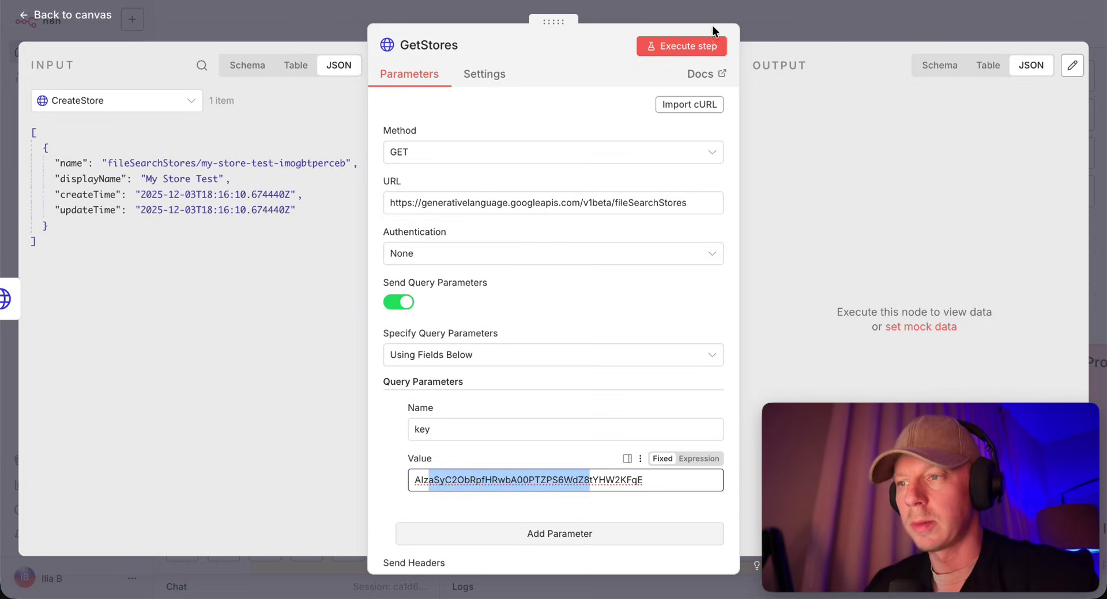
pyautogui.click(682, 46)
# Examine the file search stores in the GetStores output, checking for the My Store Test entry
pyautogui.moveTo(786, 152); pyautogui.dragTo(892, 322)
pyautogui.scroll(-3, 893, 322)
pyautogui.click(891, 322)
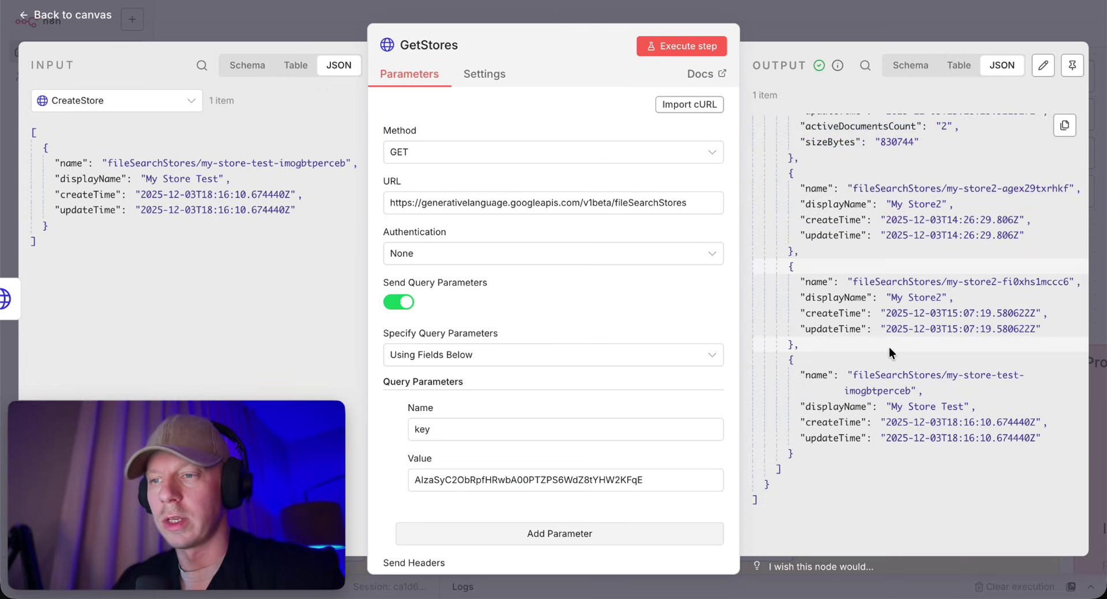
pyautogui.scroll(3, 886, 206)
pyautogui.scroll(-3, 886, 205)
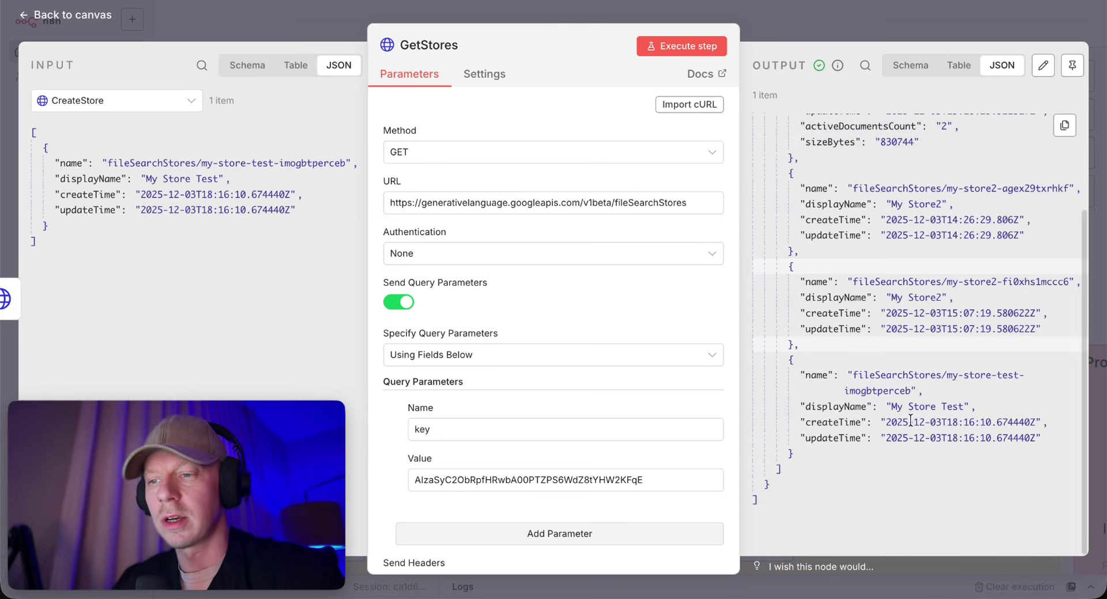
pyautogui.moveTo(953, 407); pyautogui.dragTo(970, 407)
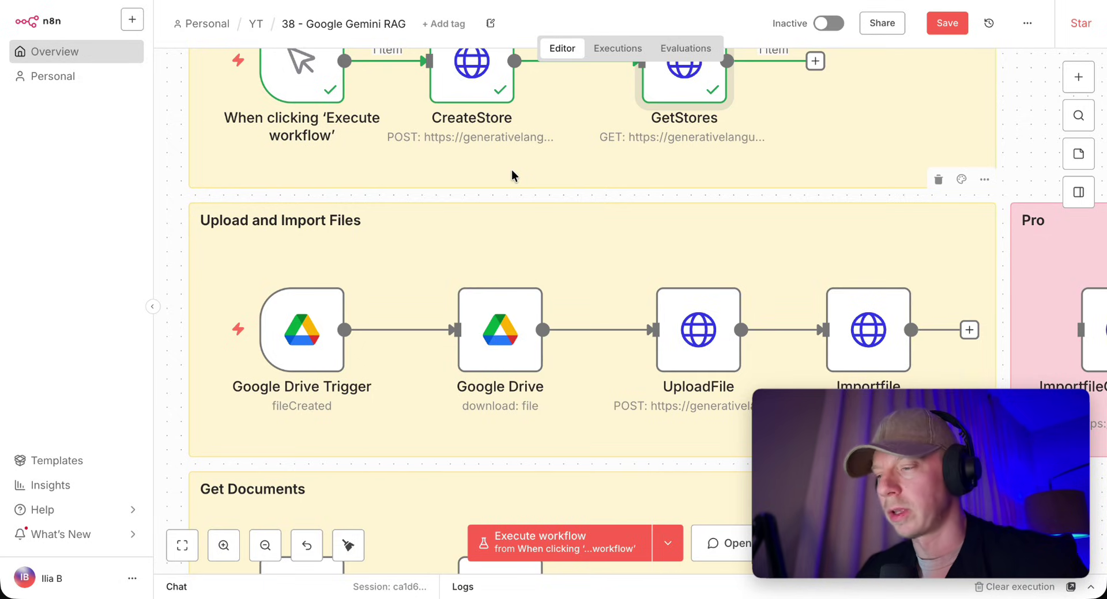
# Search the node library for "drive" and look through the Google Drive actions and triggers
pyautogui.moveTo(312, 321)
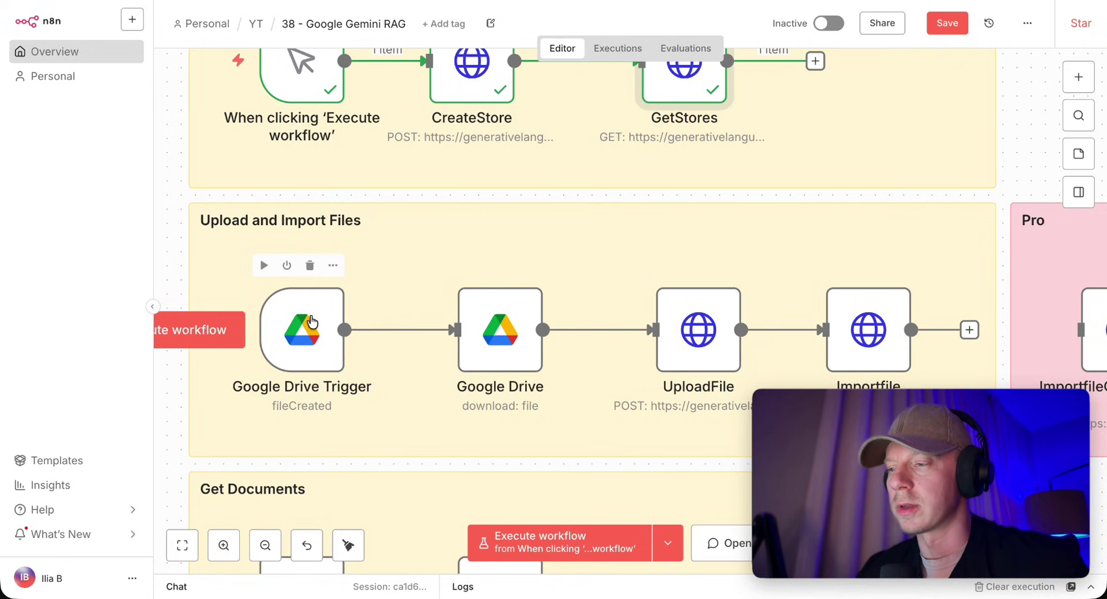
pyautogui.moveTo(312, 321)
pyautogui.mouseDown()
pyautogui.moveTo(325, 321)
pyautogui.moveTo(313, 321)
pyautogui.mouseUp()
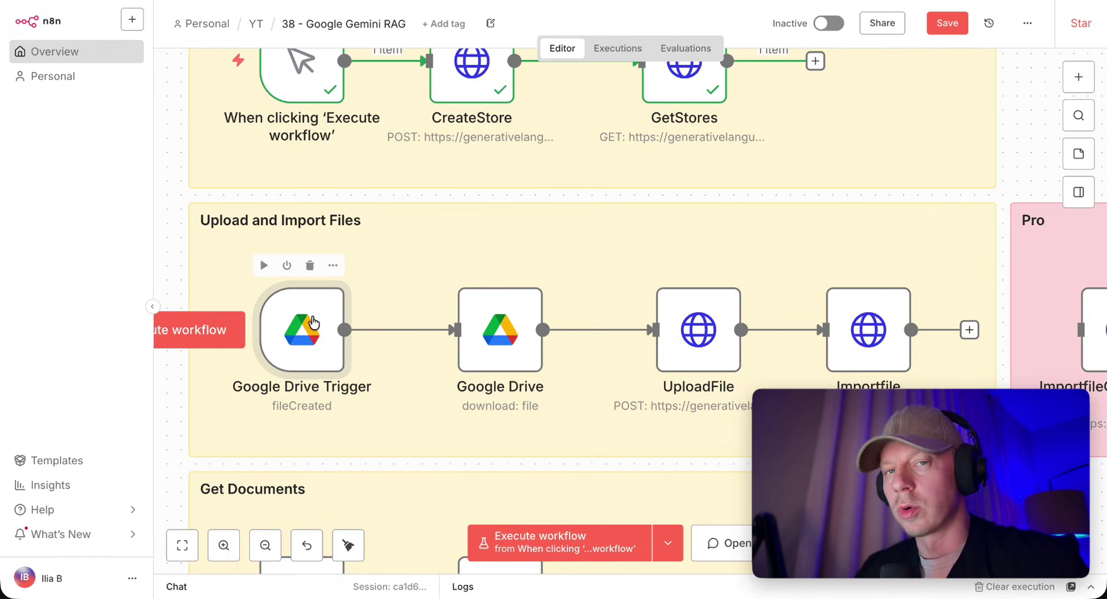
pyautogui.press('Tab')
pyautogui.write('drive')
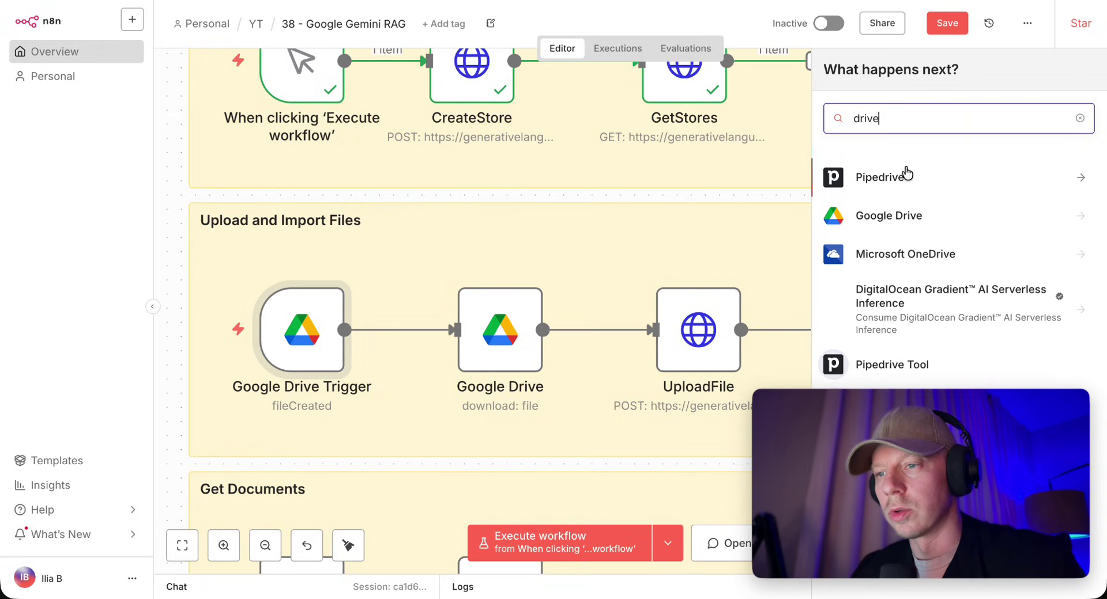
pyautogui.click(879, 222)
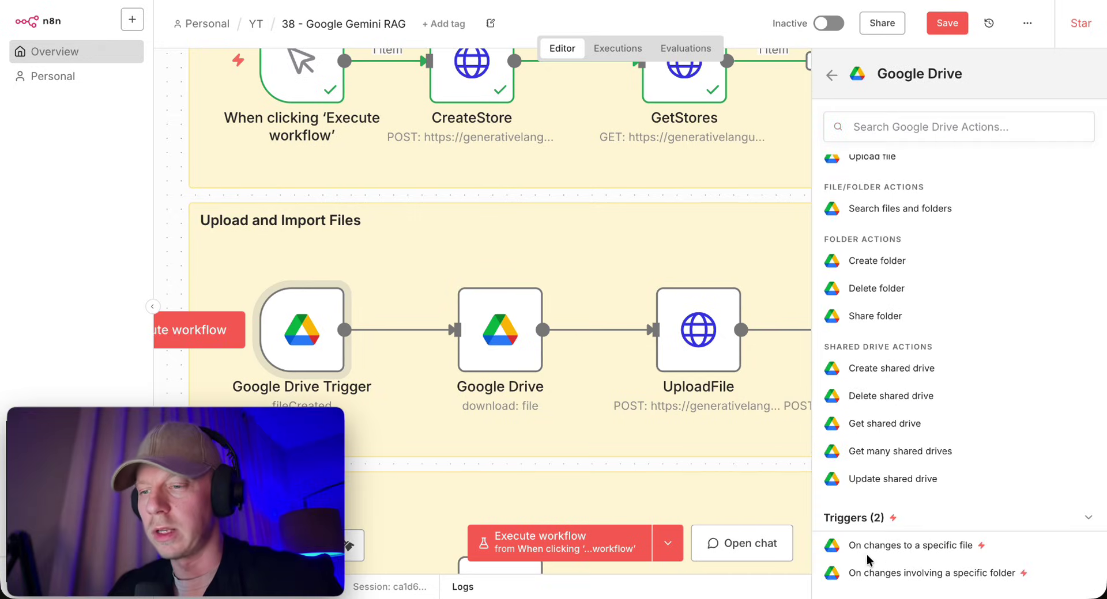
# Select the tests folder as the watched folder in the Google Drive Trigger node and fetch a test event
pyautogui.doubleClick(293, 323)
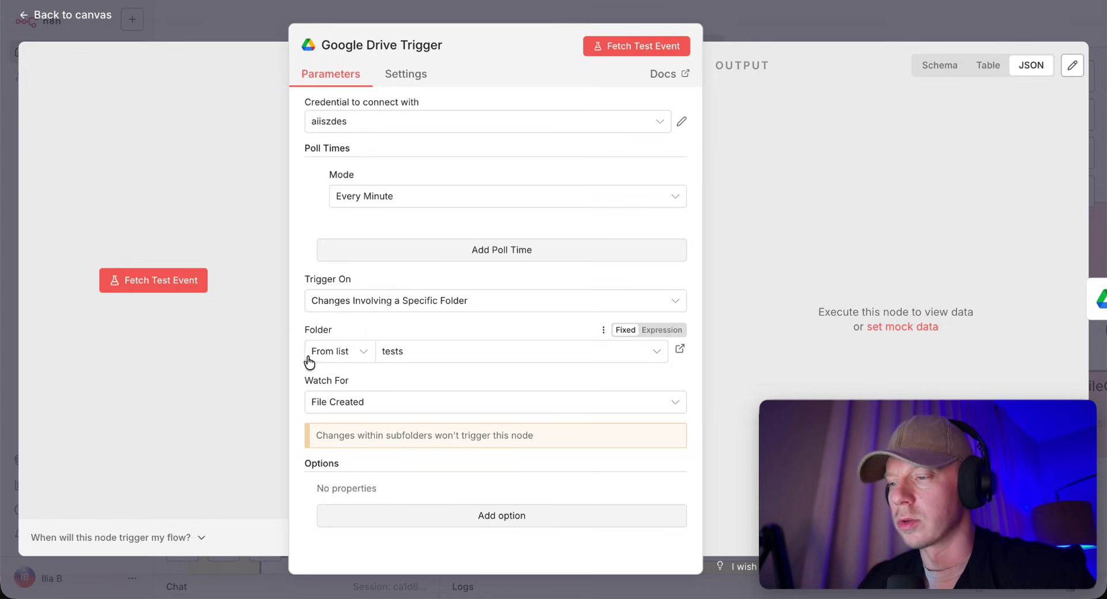
pyautogui.click(460, 350)
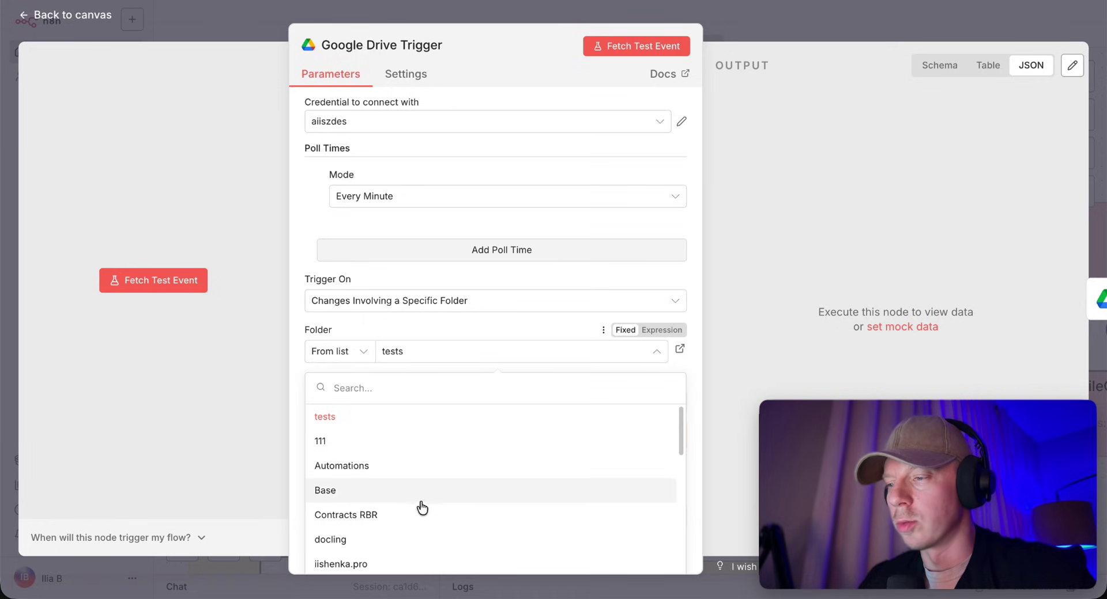
pyautogui.click(332, 409)
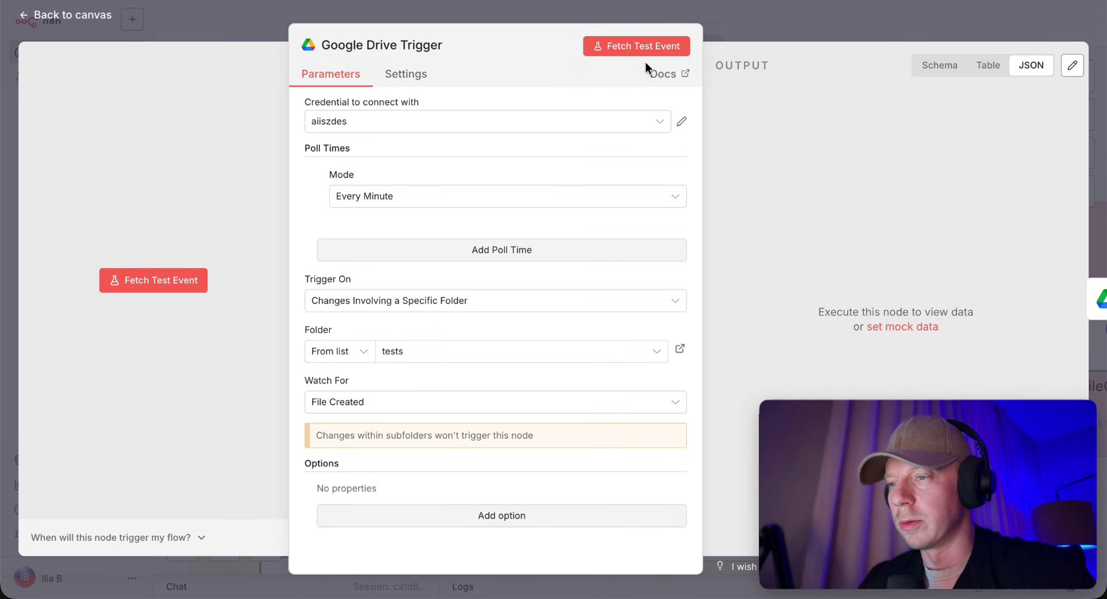
pyautogui.click(628, 51)
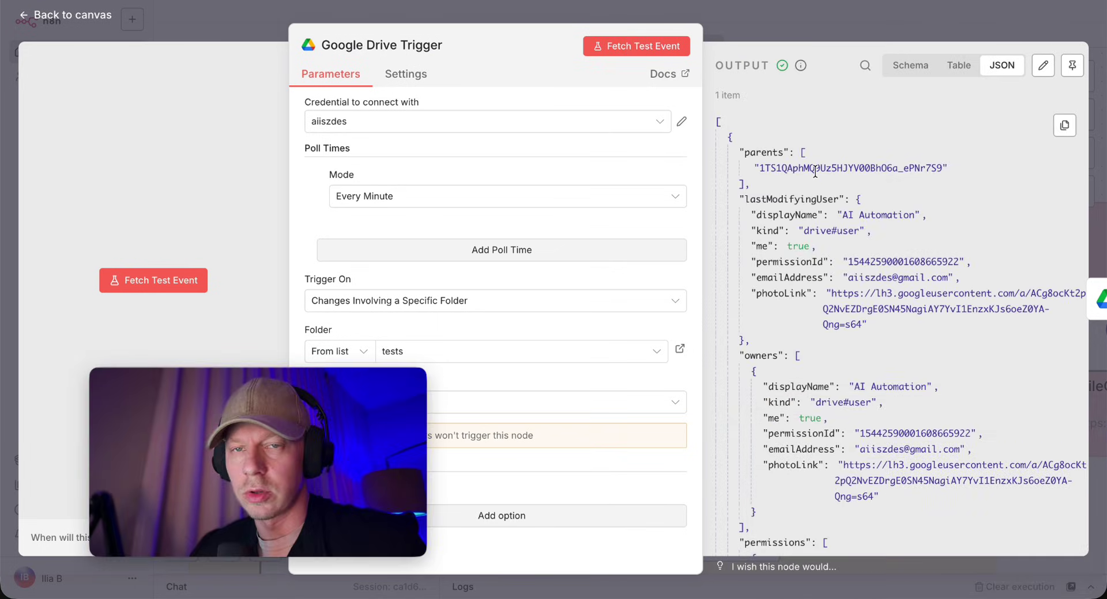
# Examine the Google Drive Trigger output for the new file's id and name
pyautogui.moveTo(814, 171); pyautogui.dragTo(938, 430)
pyautogui.click(986, 364)
pyautogui.scroll(-10, 786, 375)
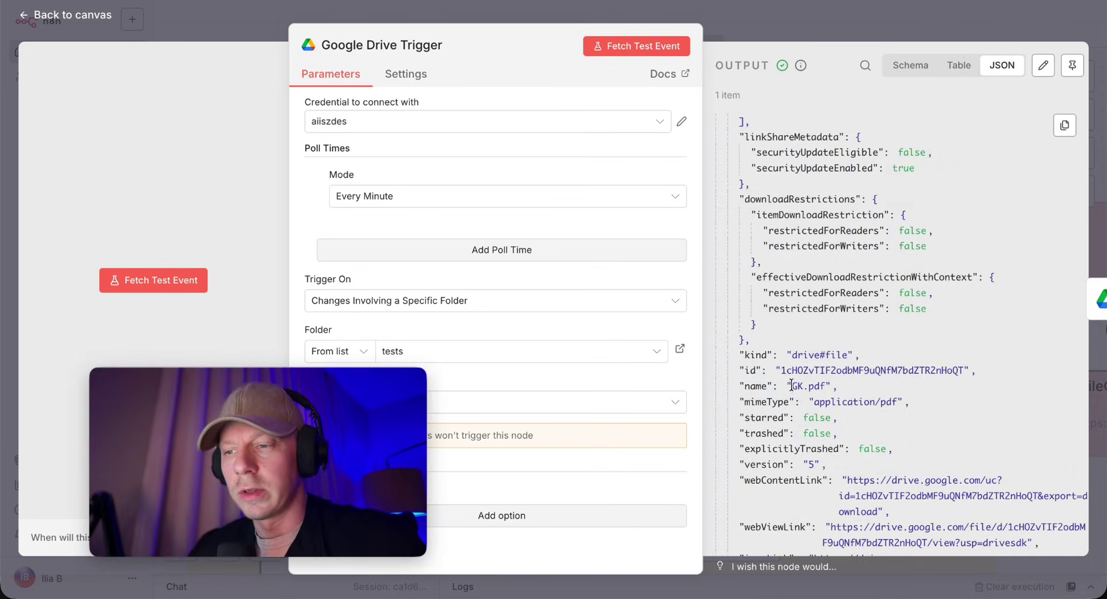
pyautogui.moveTo(787, 371); pyautogui.dragTo(929, 372)
pyautogui.click(878, 379)
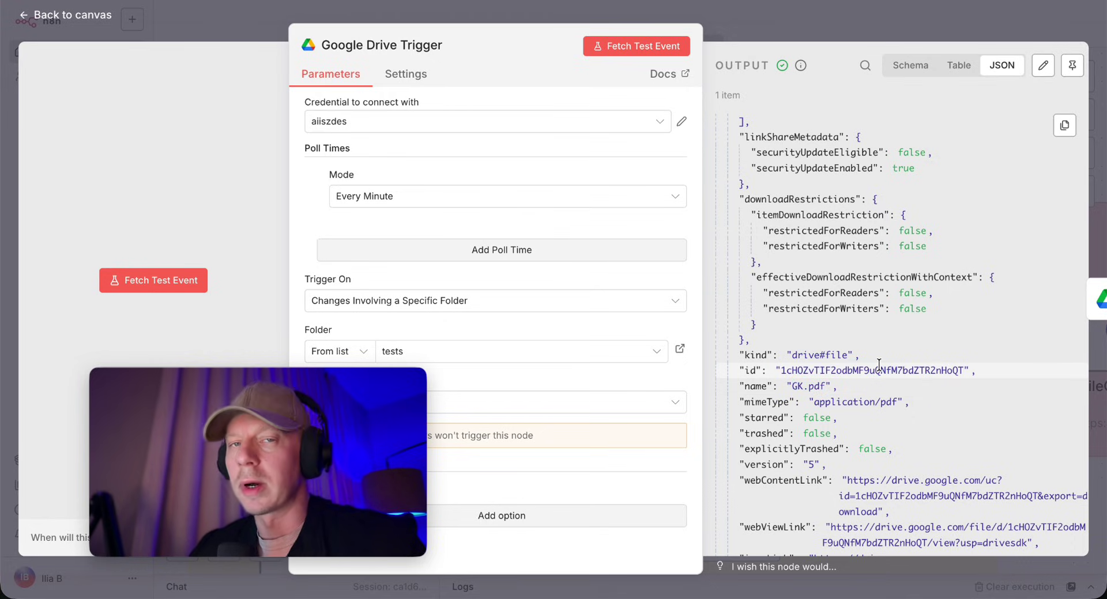
# Execute the following Google Drive download node and check the binary file details in its output
pyautogui.click(1099, 298)
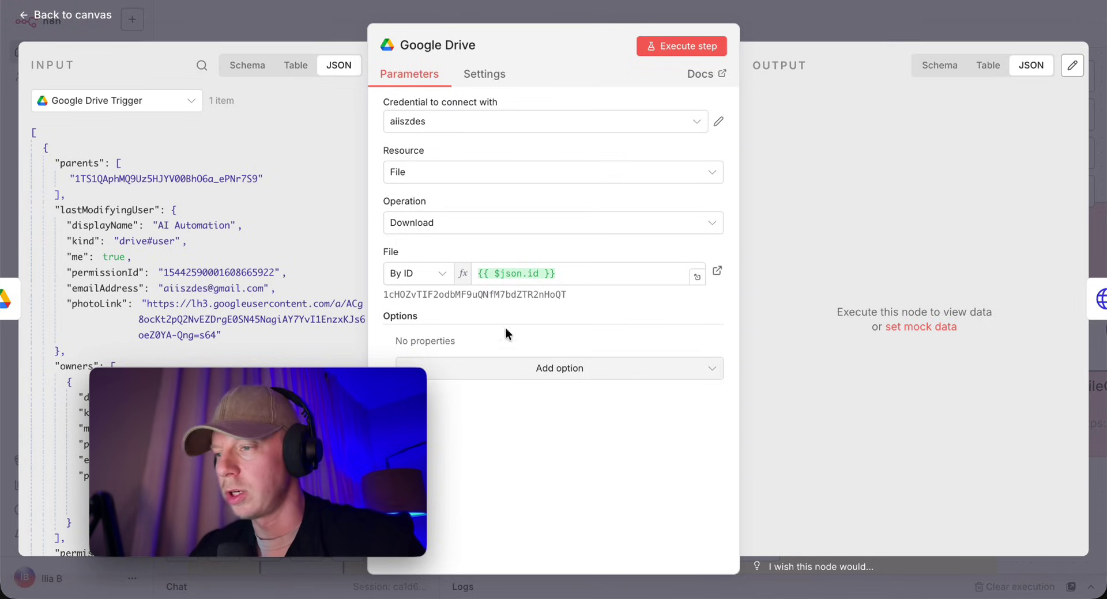
pyautogui.click(676, 47)
pyautogui.moveTo(772, 162); pyautogui.dragTo(807, 249)
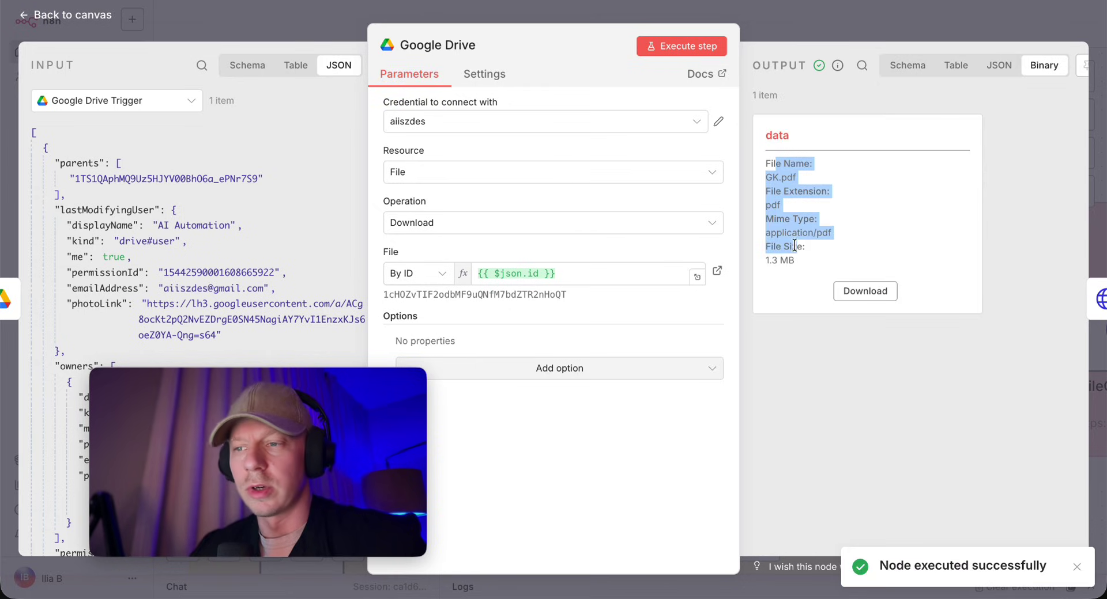
pyautogui.click(830, 395)
# Download GK.pdf from the Google Drive node's output, view the document, and close it
pyautogui.click(865, 291)
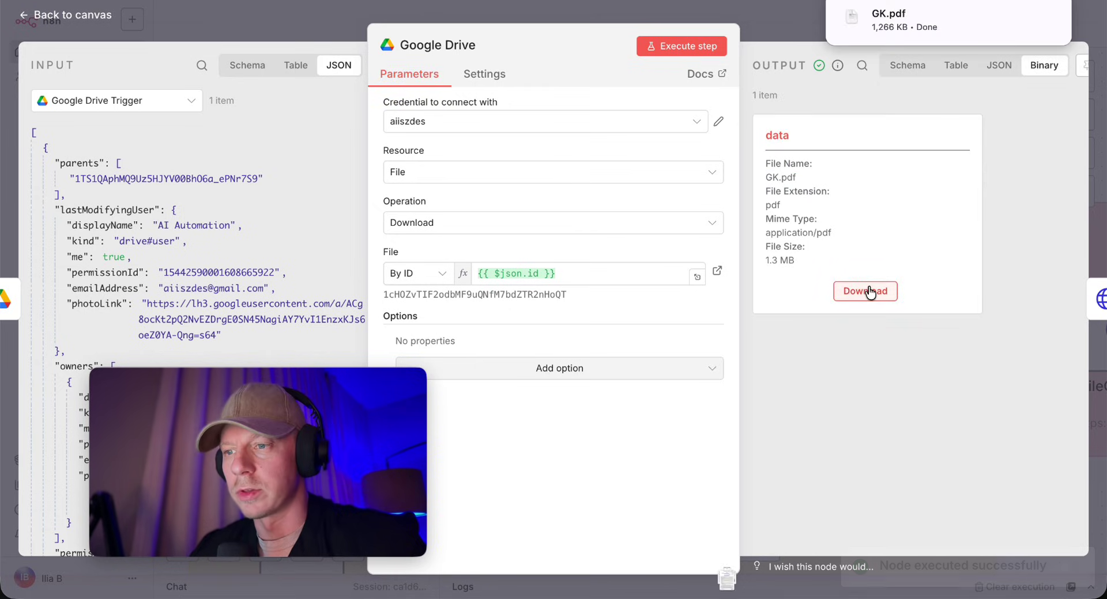
pyautogui.click(894, 11)
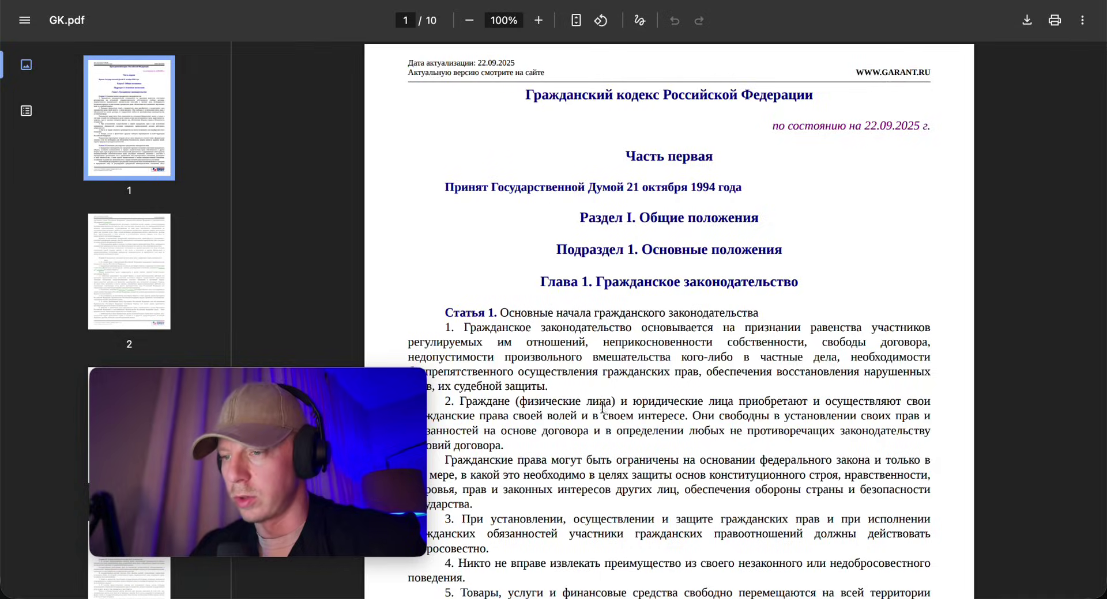
pyautogui.hotkey('ctrl', 'w')
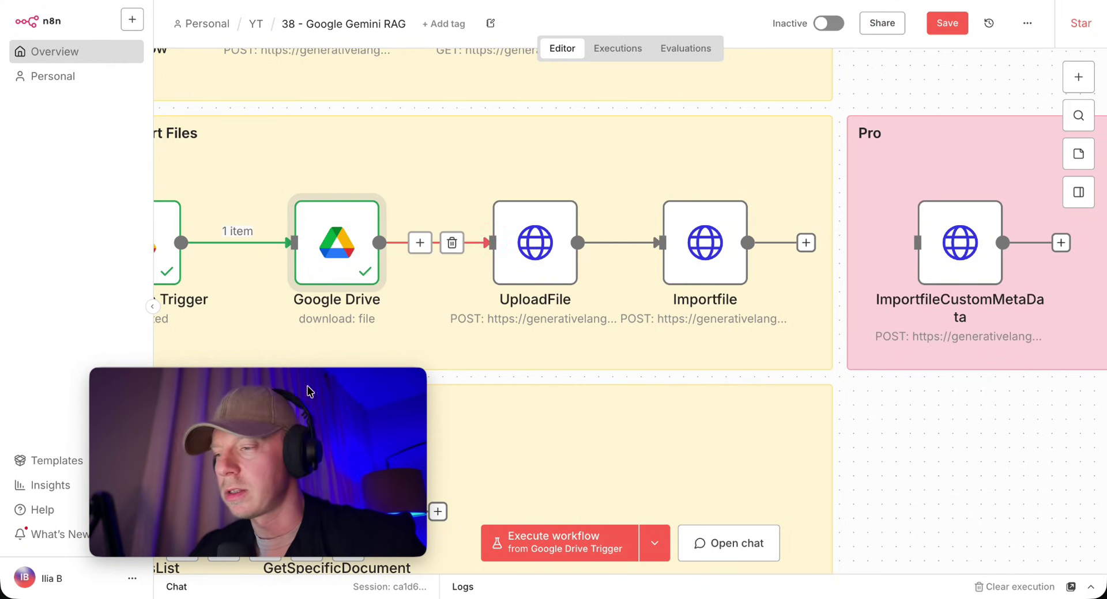
# Open the UploadFile node and review its upload URL and key query parameter
pyautogui.doubleClick(510, 241)
pyautogui.moveTo(427, 203); pyautogui.dragTo(568, 218)
pyautogui.doubleClick(598, 202)
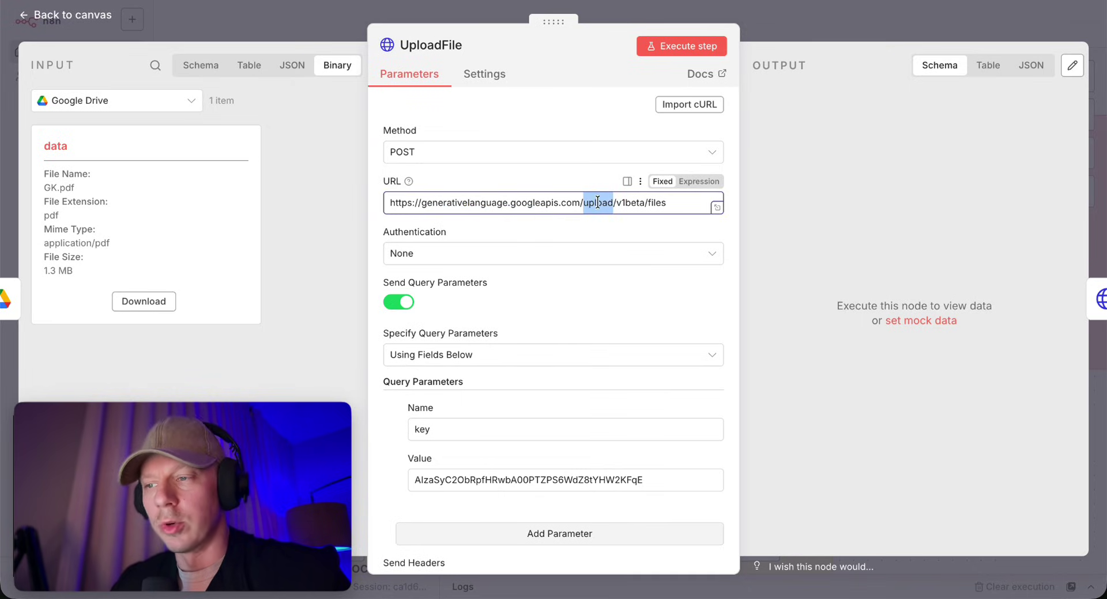
pyautogui.scroll(-2, 665, 199)
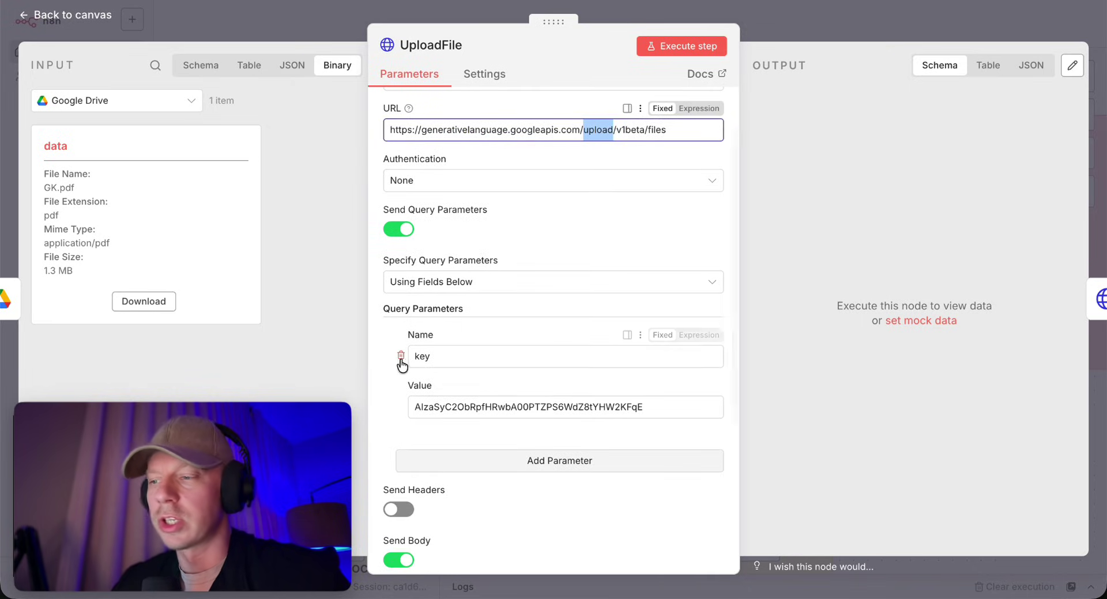
pyautogui.moveTo(426, 407); pyautogui.dragTo(646, 409)
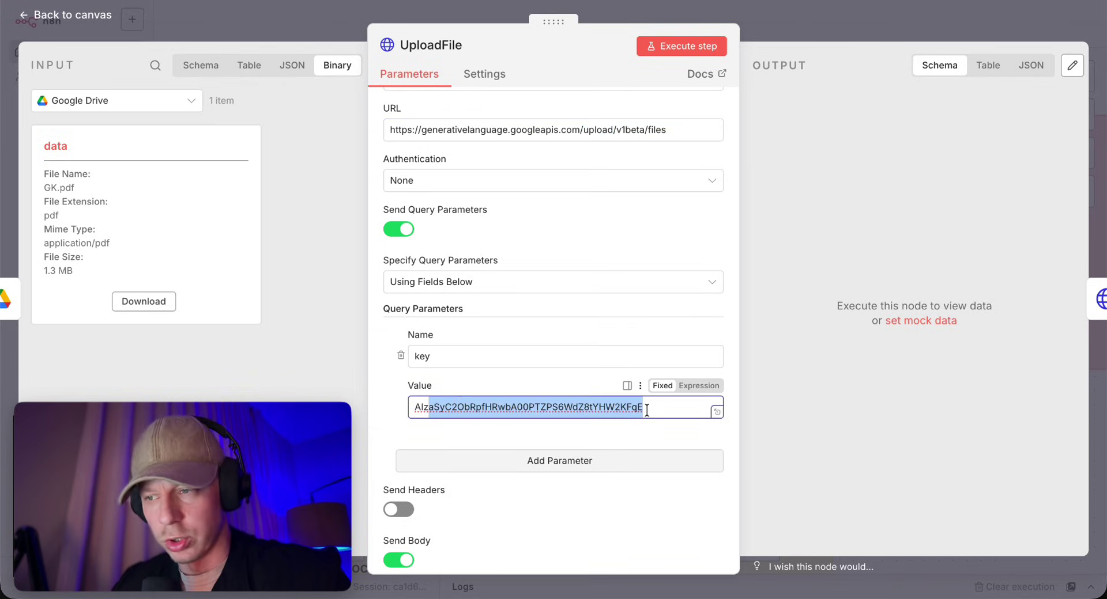
# Check that UploadFile sends an n8n Binary File body from the data field, and execute the step
pyautogui.scroll(-5, 400, 305)
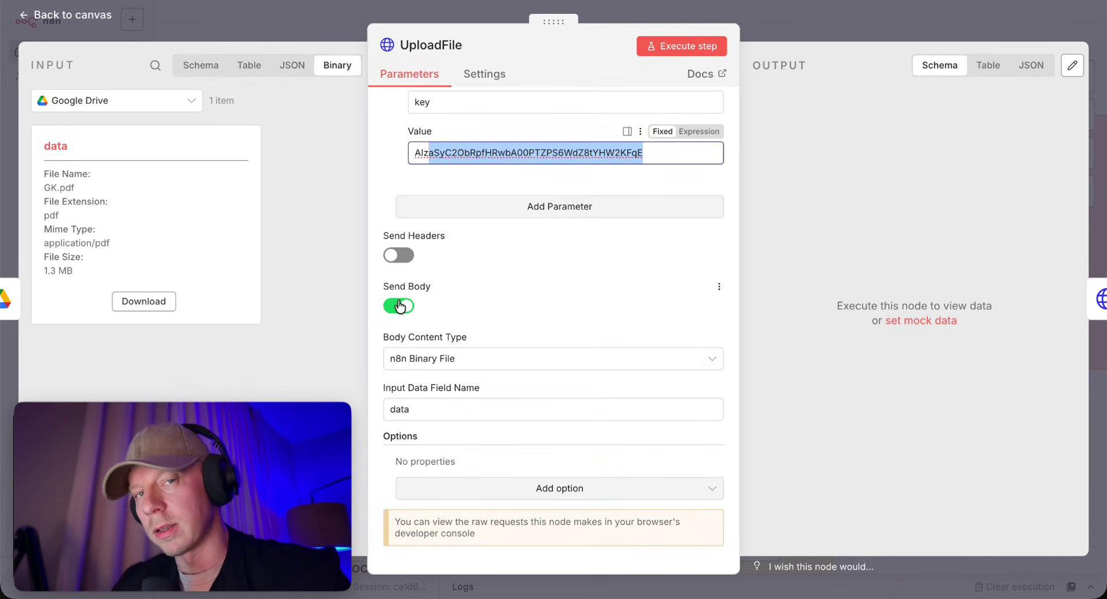
pyautogui.click(524, 360)
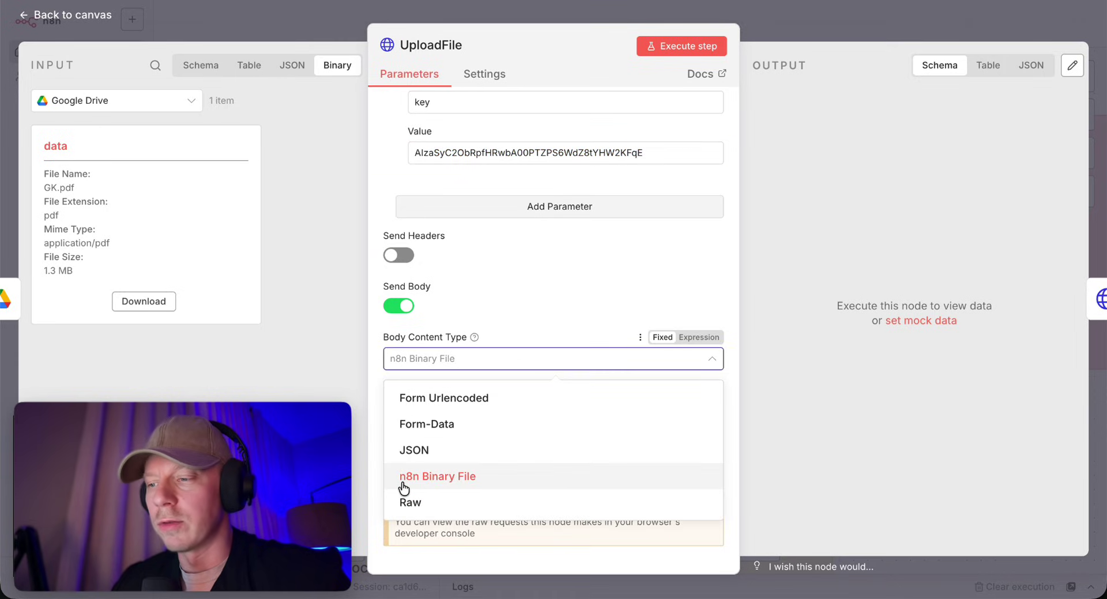
pyautogui.click(50, 76)
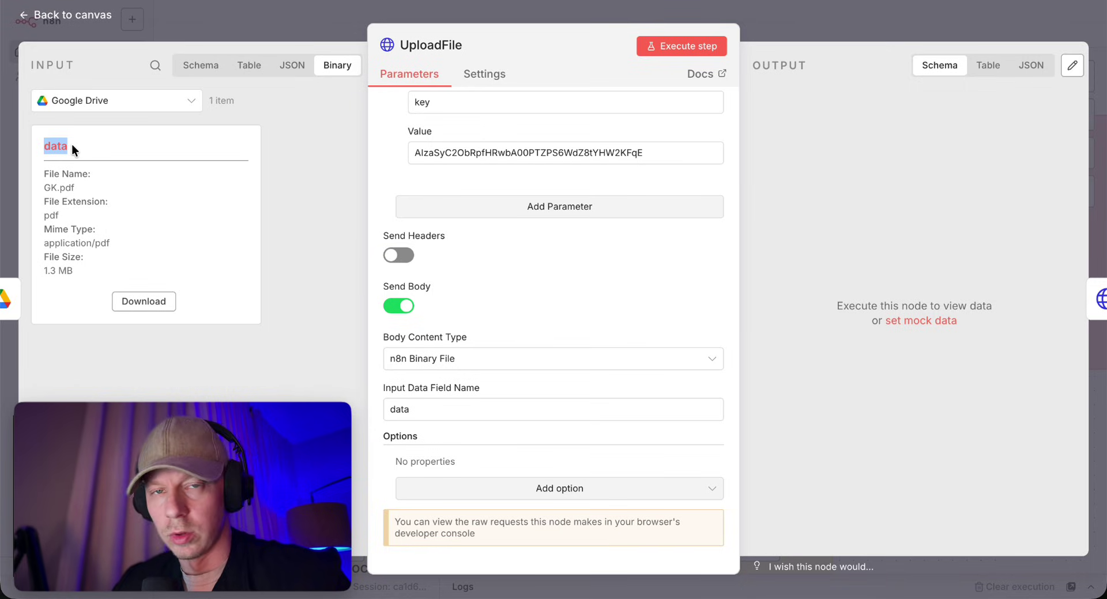
pyautogui.doubleClick(403, 408)
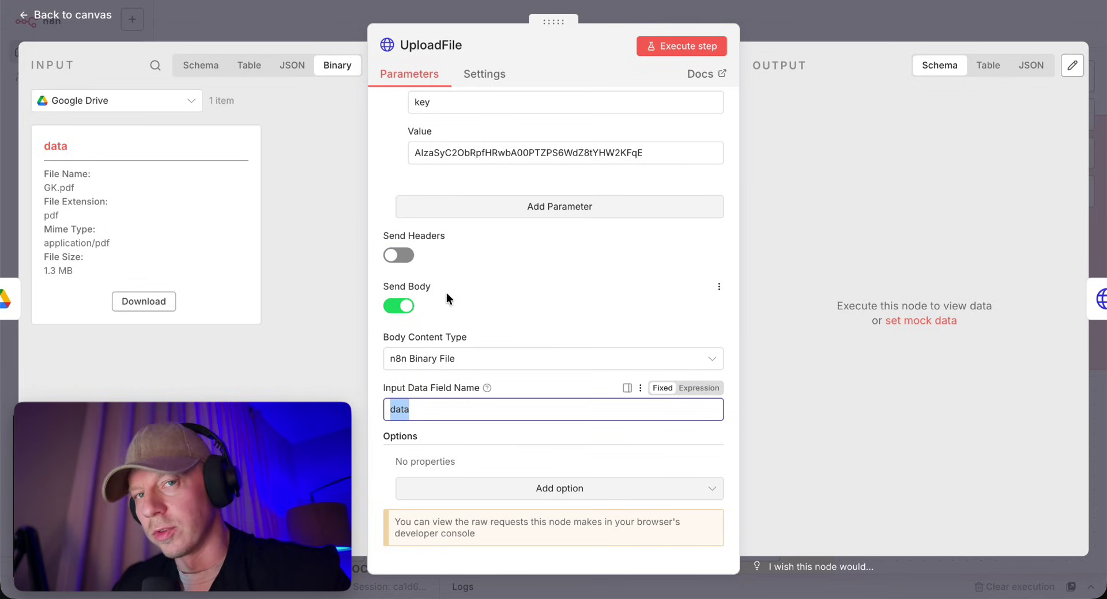
pyautogui.click(687, 50)
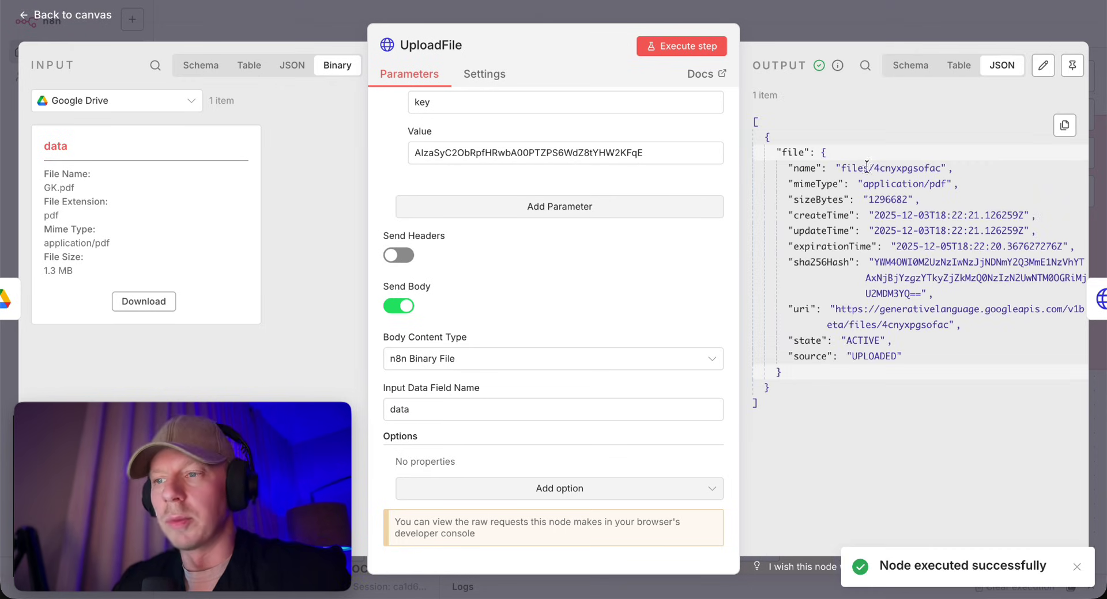
# Examine the file name, source and expiration time in the UploadFile output, and return to the canvas
pyautogui.moveTo(845, 168); pyautogui.dragTo(949, 168)
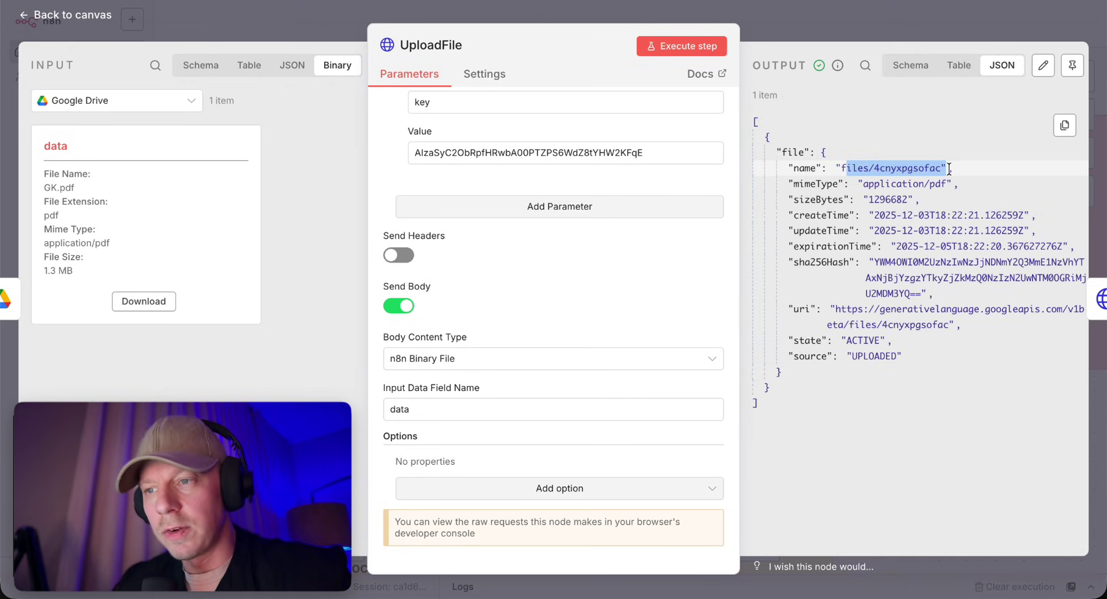
pyautogui.click(848, 339)
pyautogui.moveTo(895, 357); pyautogui.dragTo(896, 357)
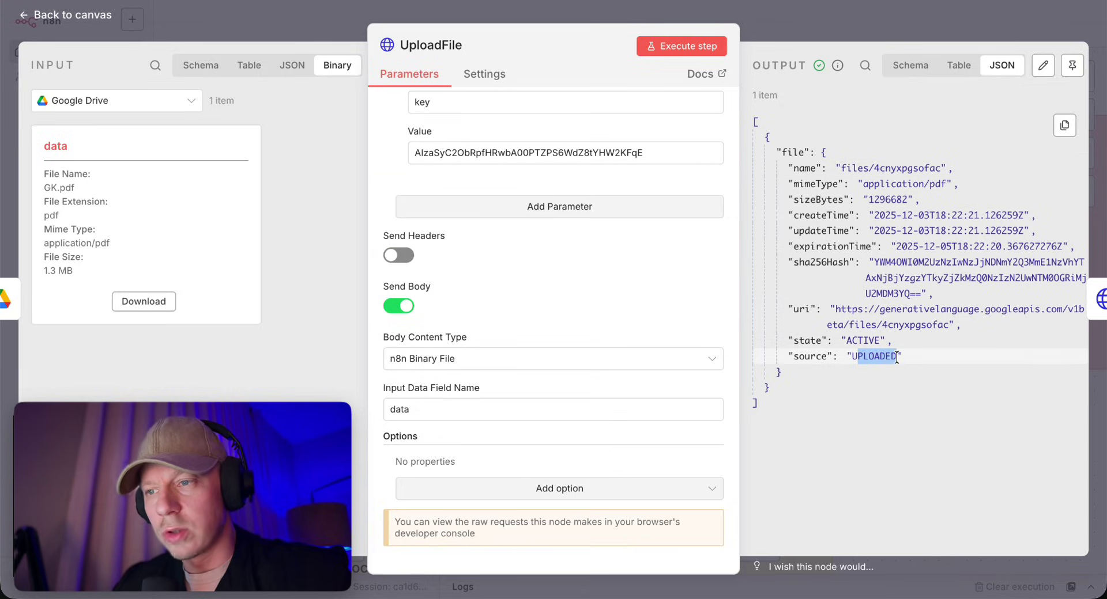
pyautogui.moveTo(897, 245); pyautogui.dragTo(1067, 246)
pyautogui.click(912, 516)
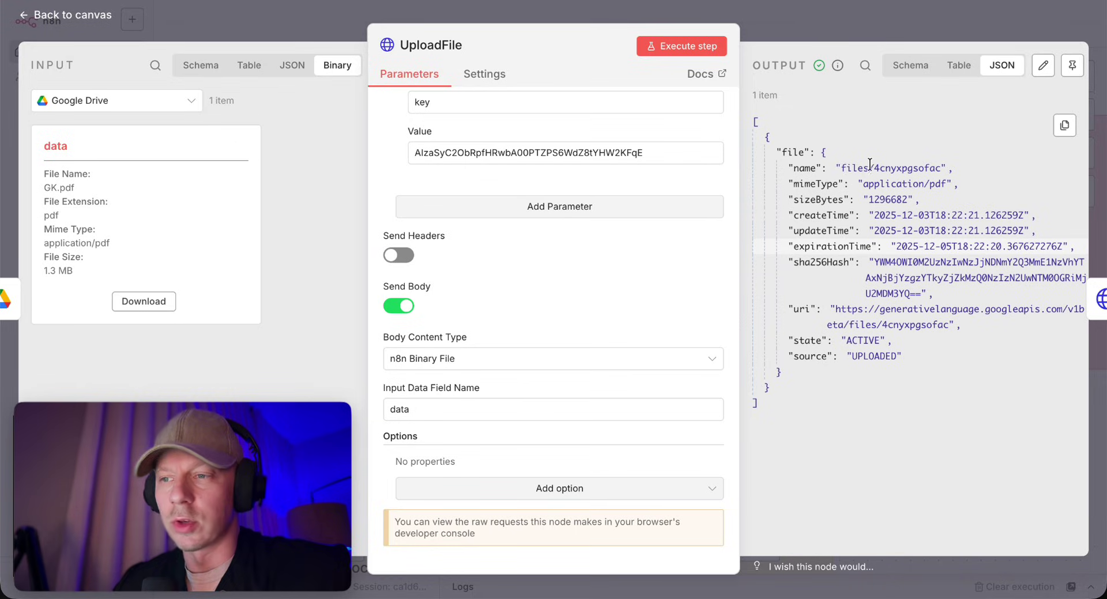
pyautogui.moveTo(840, 166); pyautogui.dragTo(954, 174)
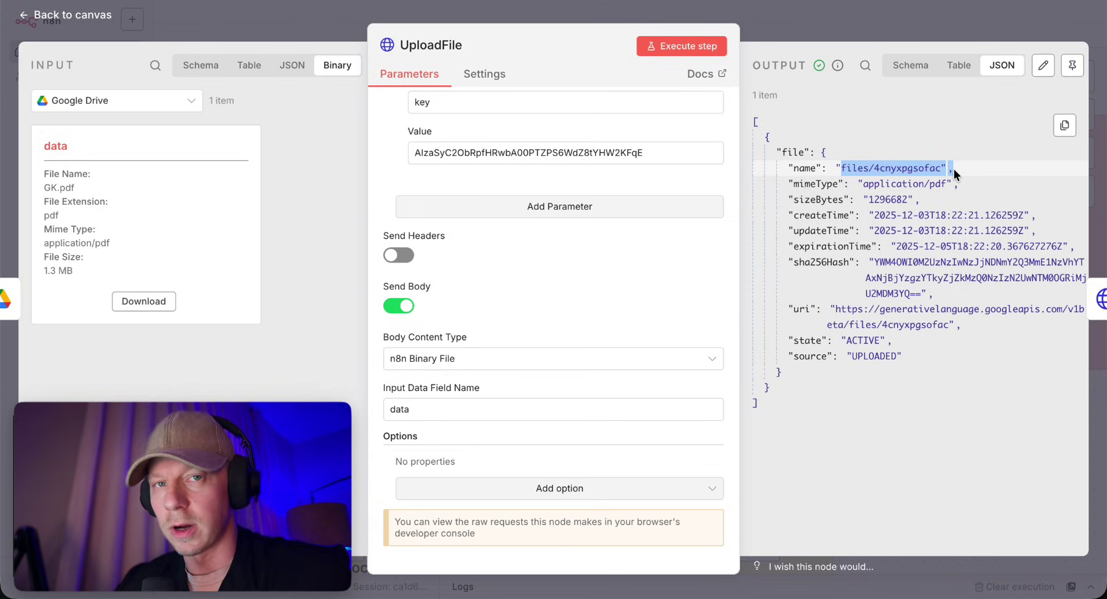
pyautogui.click(903, 33)
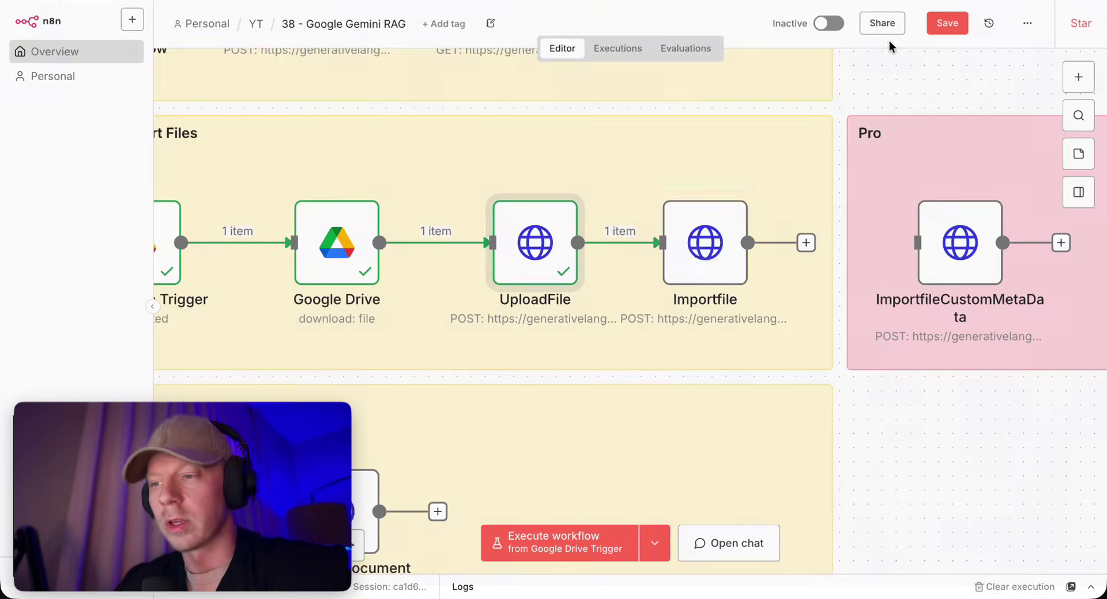
# Open the Importfile node, switch to the Gemini API reference, and locate the fileSearchStores.importFile method
pyautogui.doubleClick(697, 262)
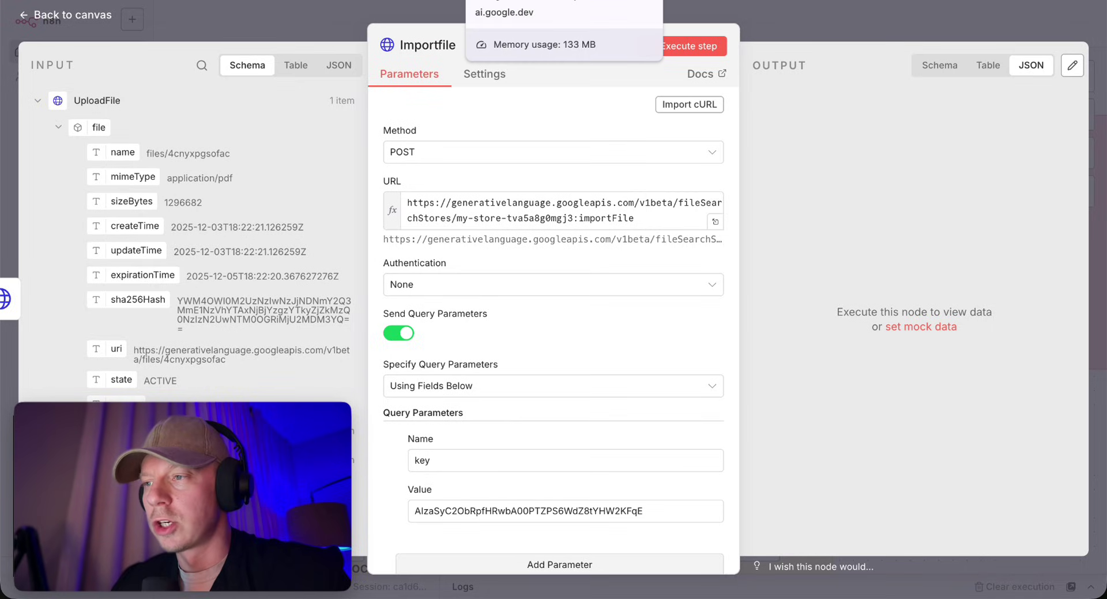
pyautogui.click(496, 32)
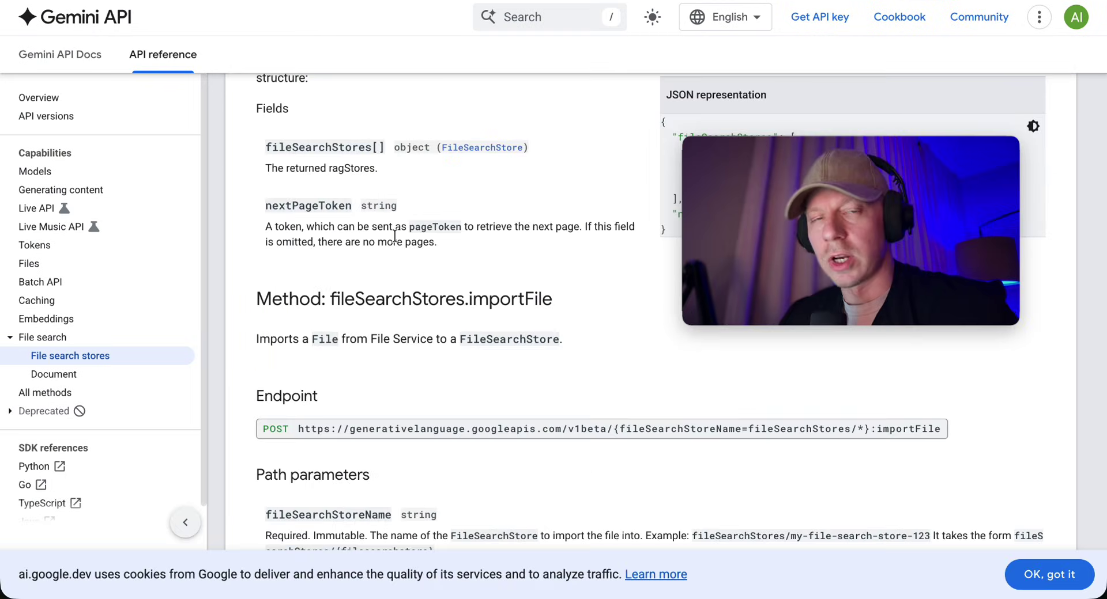
pyautogui.scroll(-1, 394, 237)
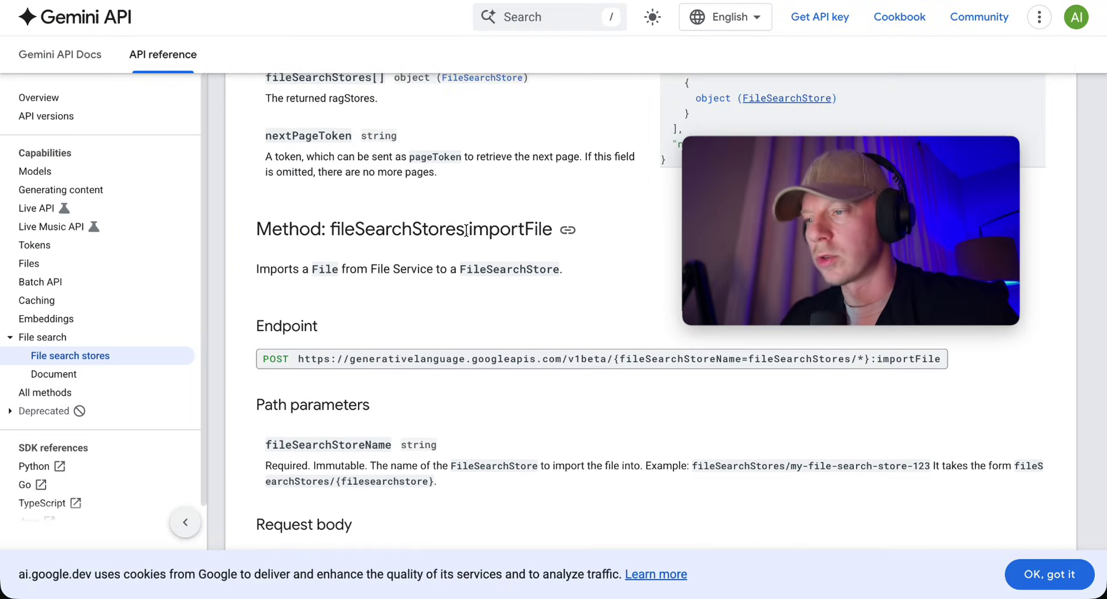
pyautogui.moveTo(494, 230); pyautogui.dragTo(550, 222)
pyautogui.scroll(1, 387, 358)
# Examine the importFile POST endpoint, its fileSearchStoreName placeholder, and the required fileName field of the request body
pyautogui.moveTo(262, 394); pyautogui.dragTo(568, 394)
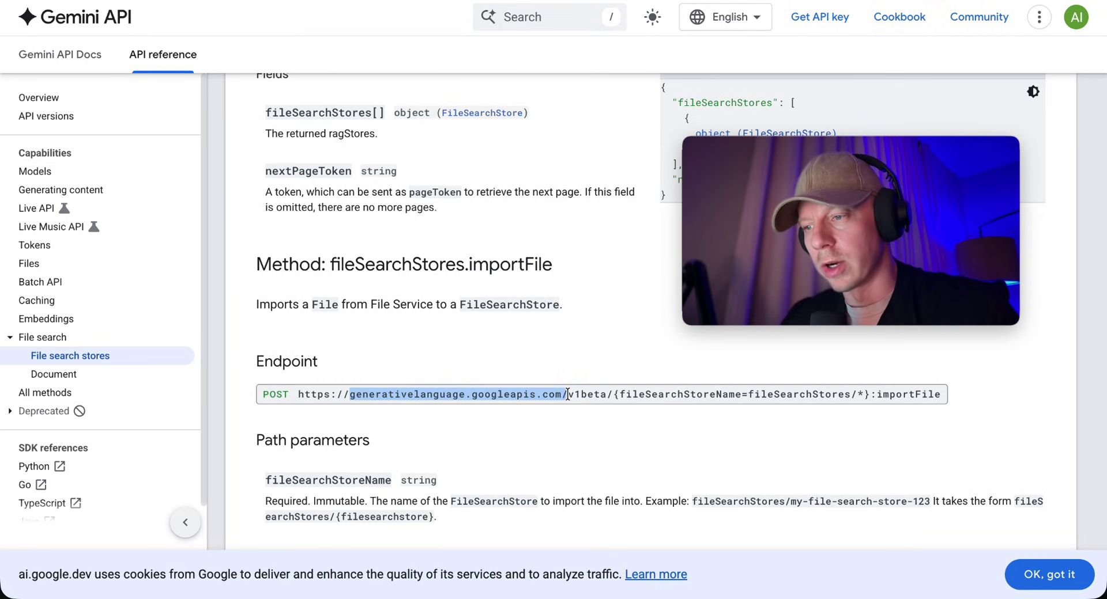
pyautogui.moveTo(869, 394); pyautogui.dragTo(609, 394)
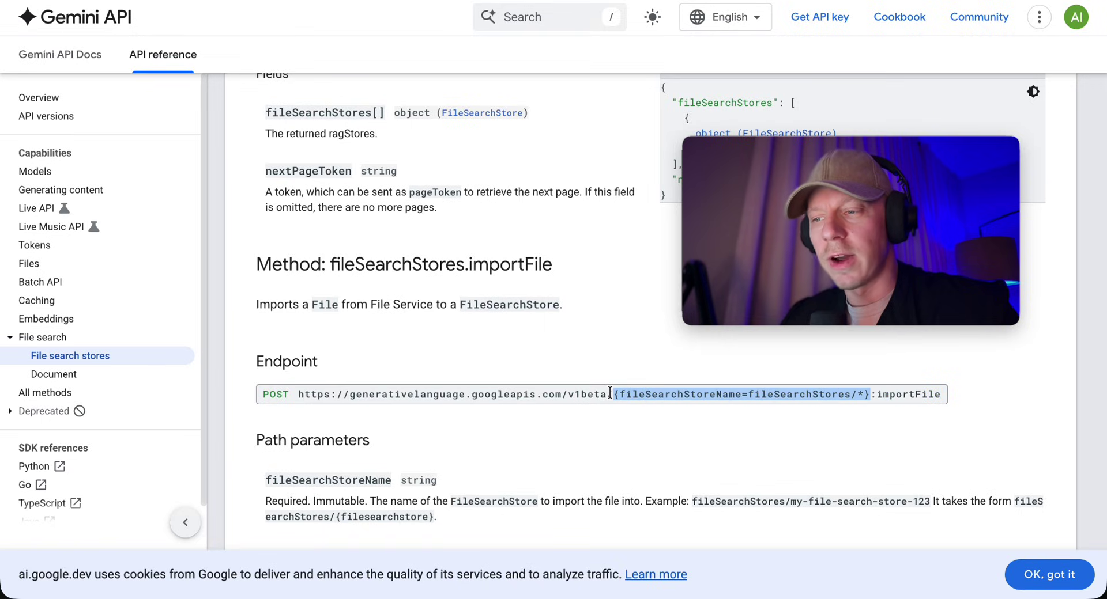
pyautogui.click(513, 462)
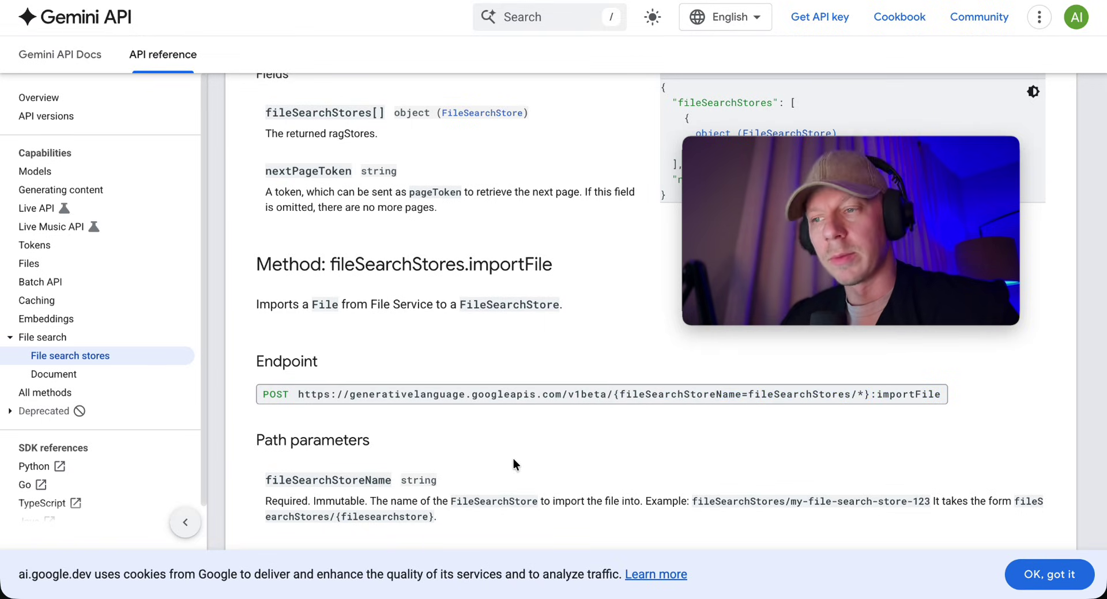
pyautogui.moveTo(613, 395); pyautogui.dragTo(865, 393)
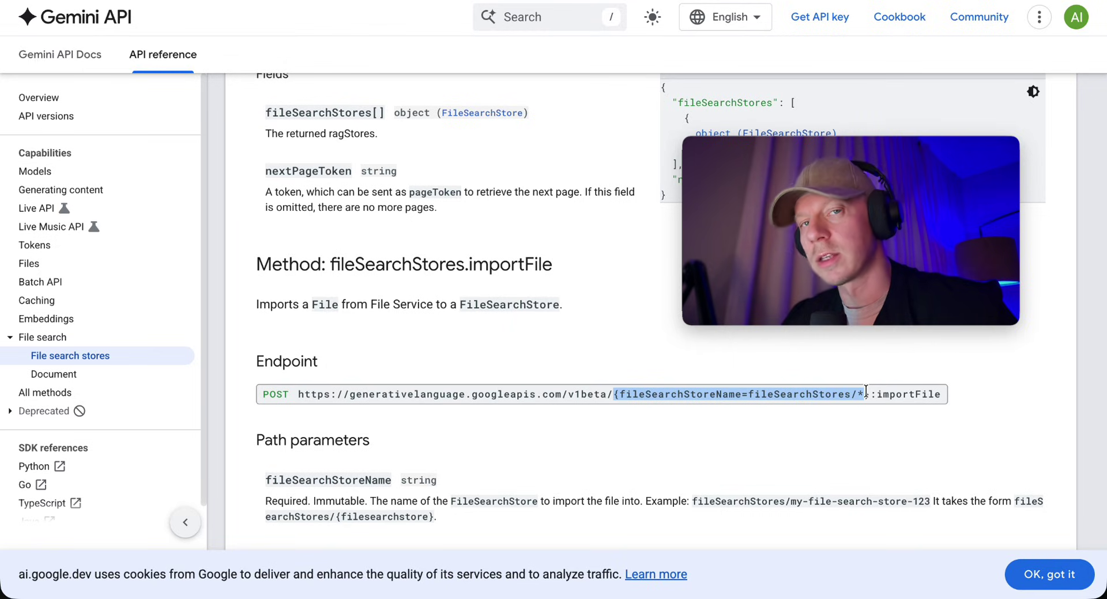
pyautogui.scroll(-5, 629, 427)
pyautogui.moveTo(262, 396); pyautogui.dragTo(320, 394)
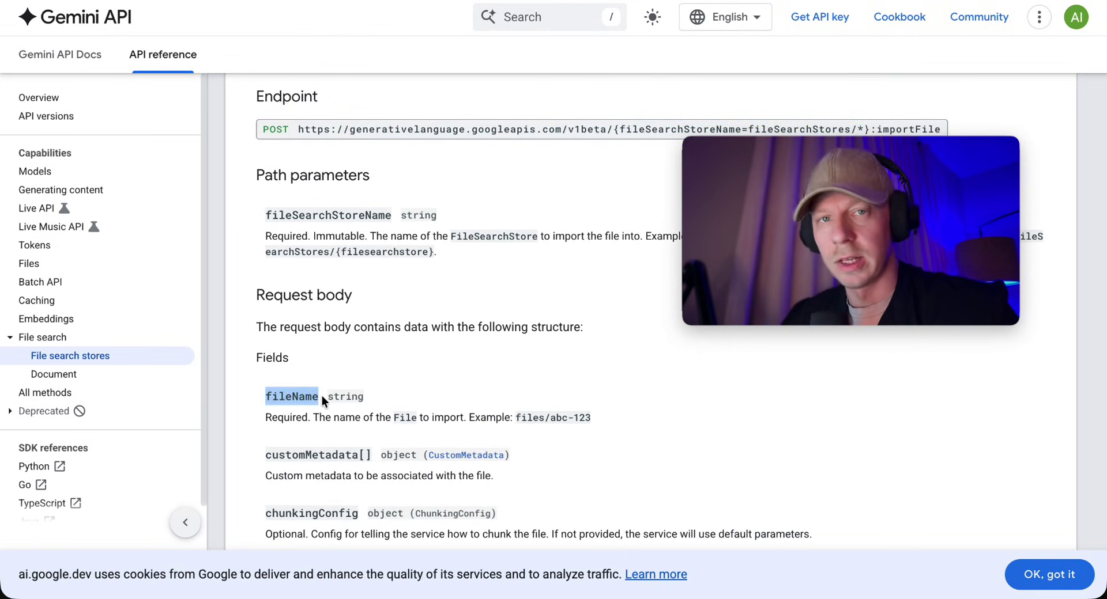
# Return to the Importfile node in n8n and check the file search store name in its request URL
pyautogui.click(341, 247)
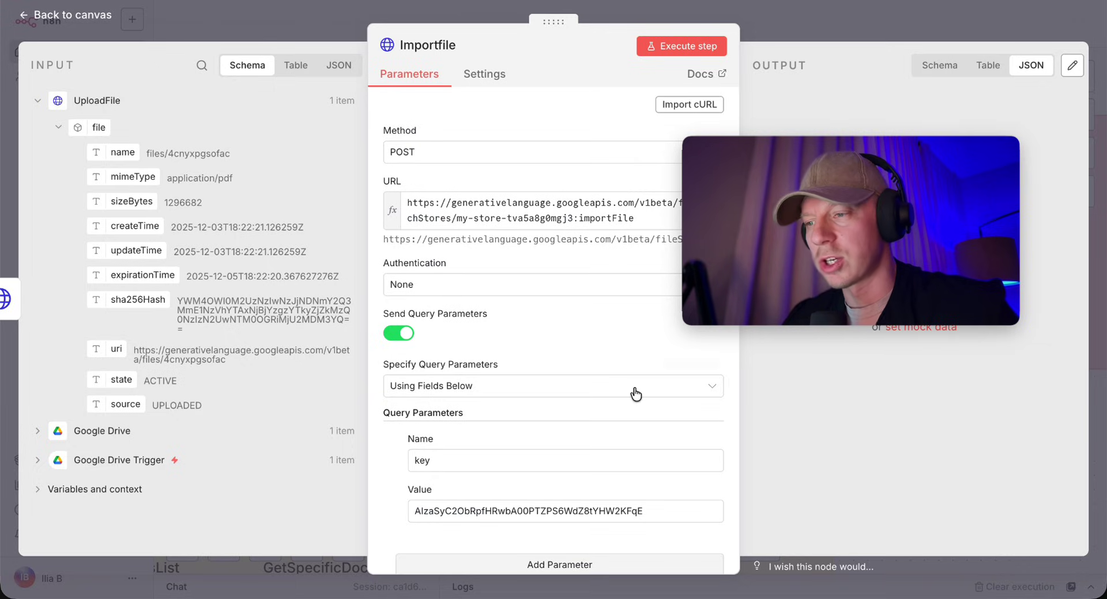
pyautogui.click(541, 203)
pyautogui.moveTo(449, 204); pyautogui.dragTo(578, 219)
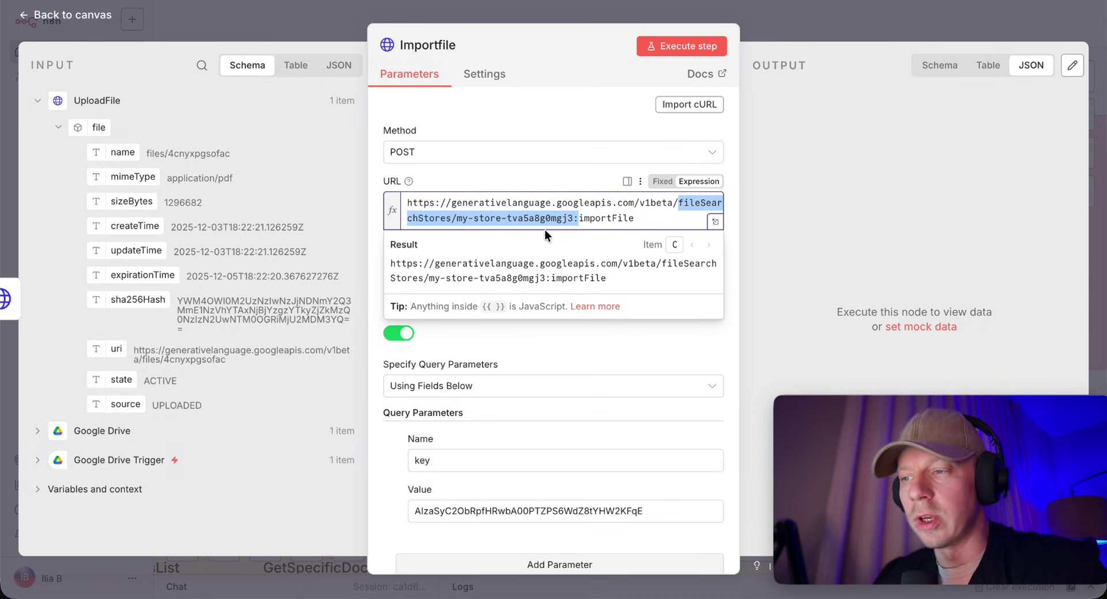
# Remove the connection between CreateStore and GetStores, and execute the GetStores node on its own
pyautogui.click(896, 22)
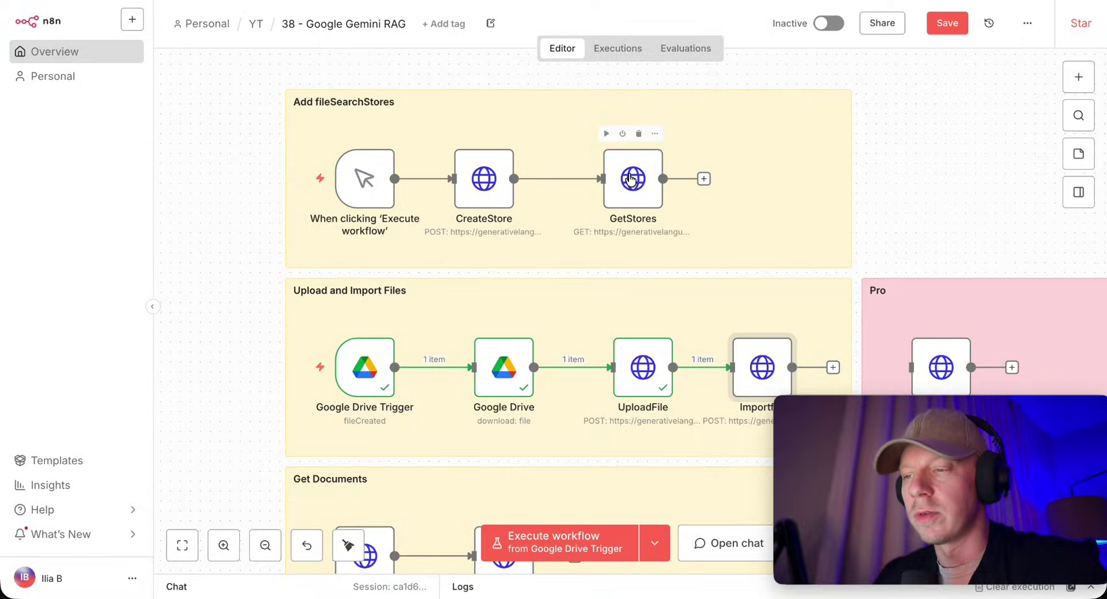
pyautogui.moveTo(566, 181)
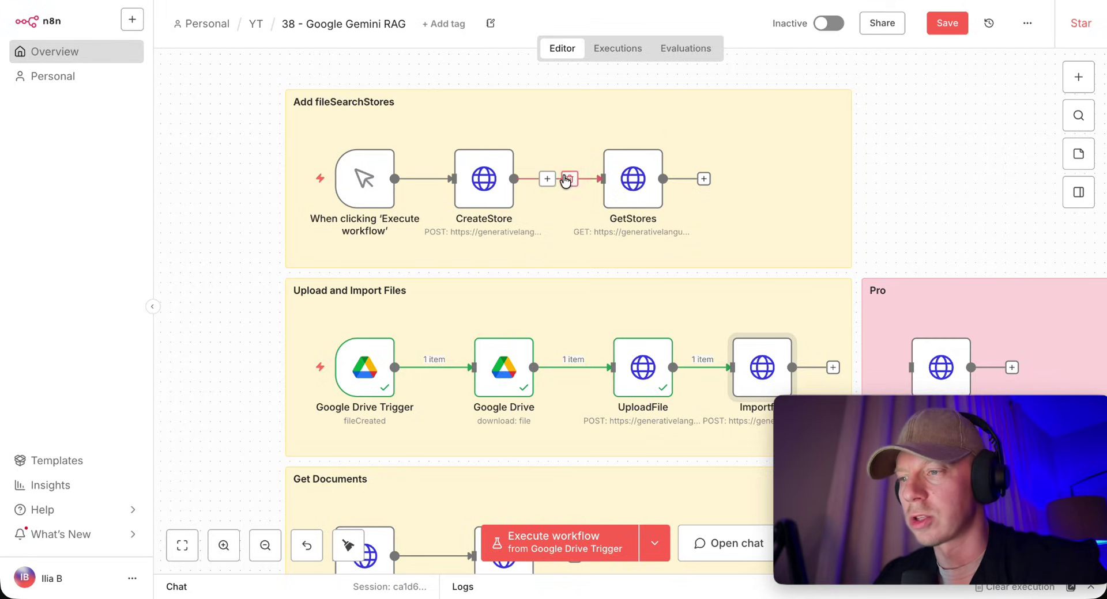
pyautogui.doubleClick(633, 179)
pyautogui.click(686, 49)
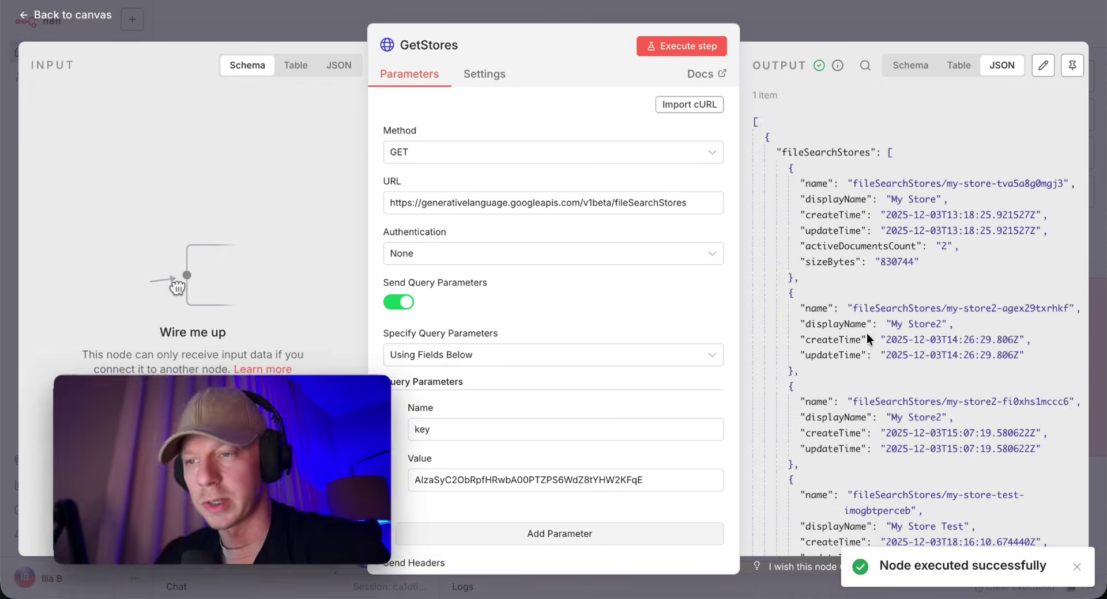
# Find the My Store Test entry in the GetStores output and examine its full fileSearchStores name
pyautogui.scroll(-3, 867, 339)
pyautogui.moveTo(886, 407); pyautogui.dragTo(1005, 409)
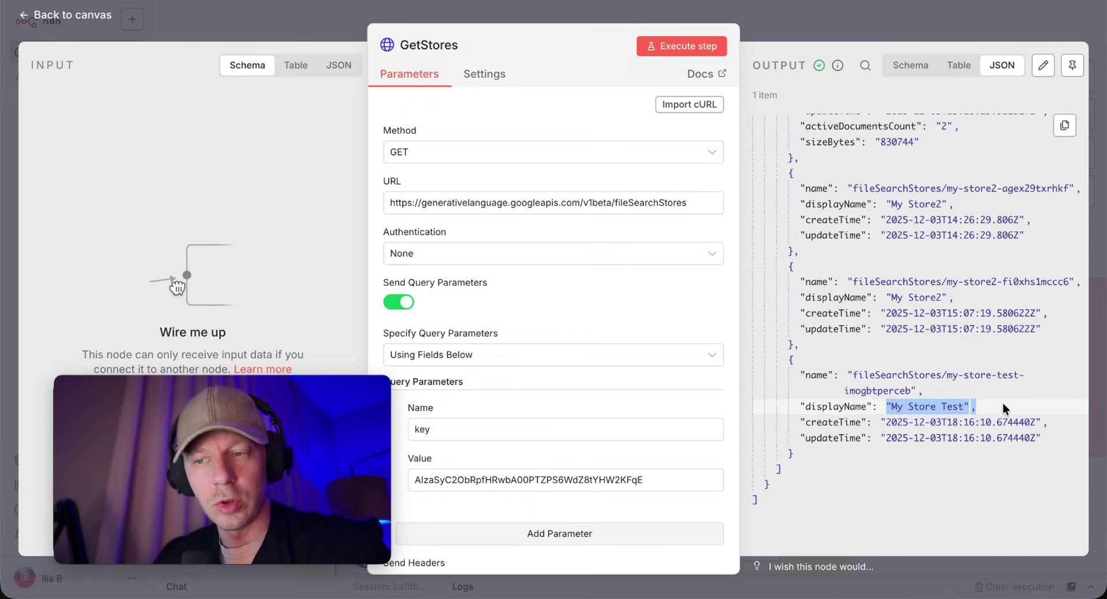
pyautogui.moveTo(854, 374); pyautogui.dragTo(913, 389)
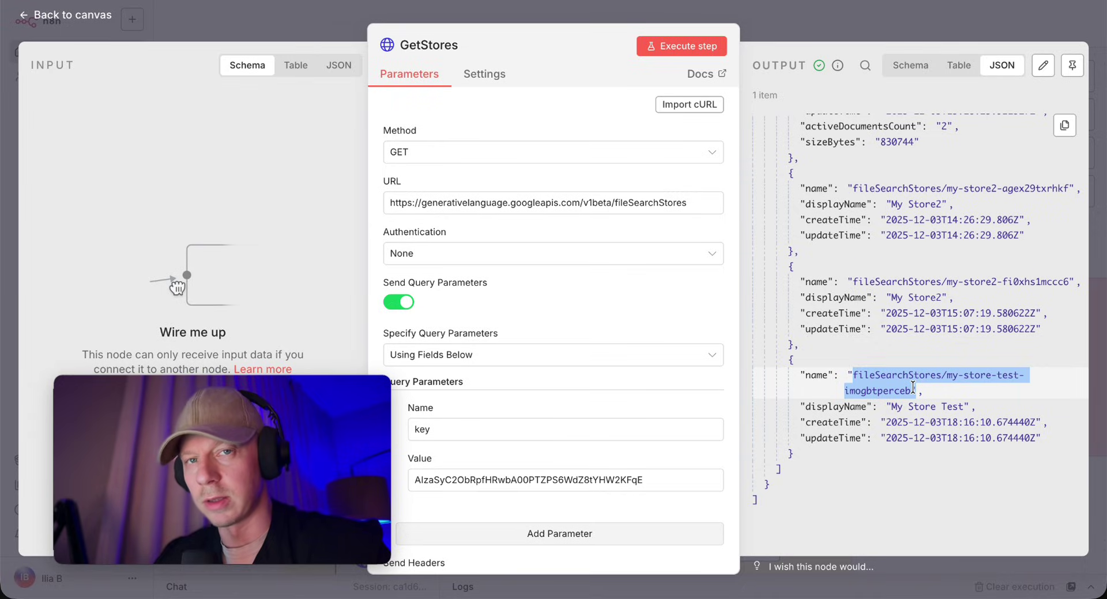
pyautogui.click(913, 389)
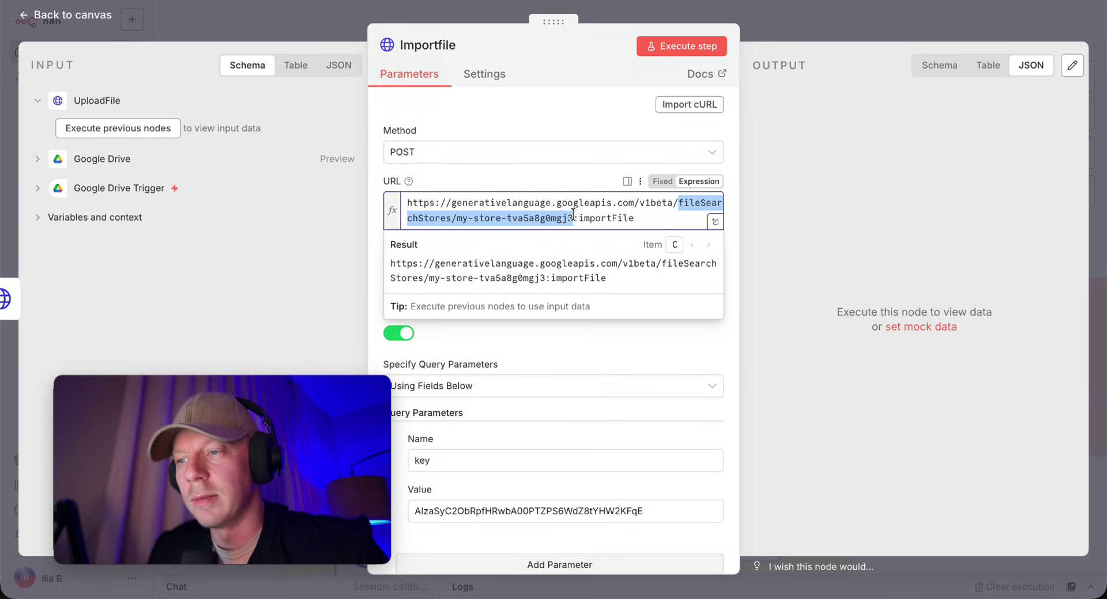
# Review Importfile's store name and importFile suffix in the URL, its query and header parameters, and the fileName expression in the JSON body
pyautogui.click(634, 218)
pyautogui.moveTo(634, 219); pyautogui.dragTo(569, 220)
pyautogui.scroll(-3, 459, 254)
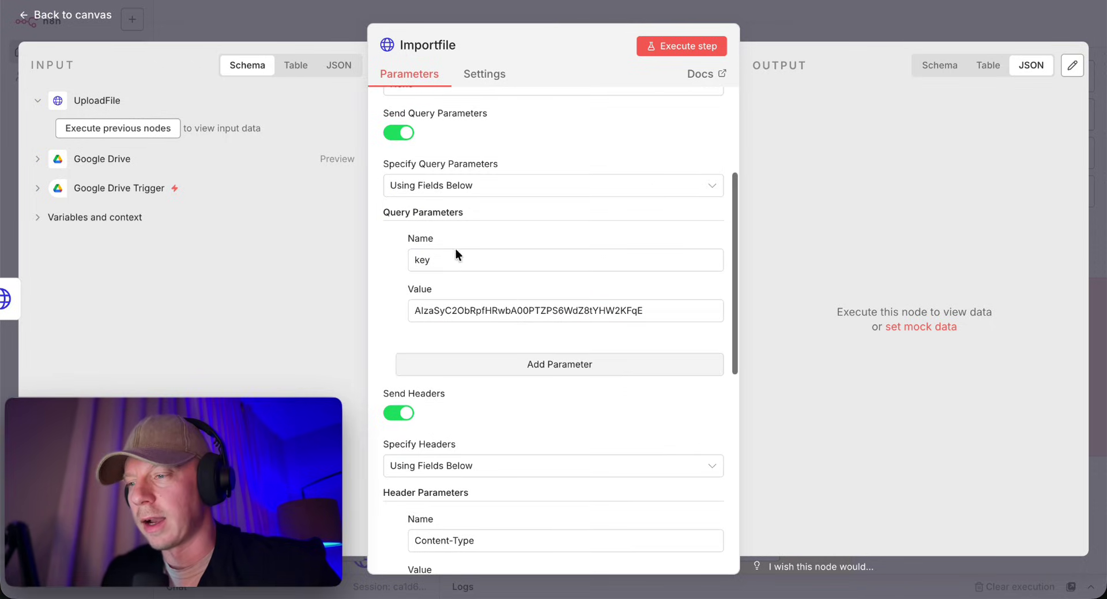
pyautogui.scroll(-8, 458, 324)
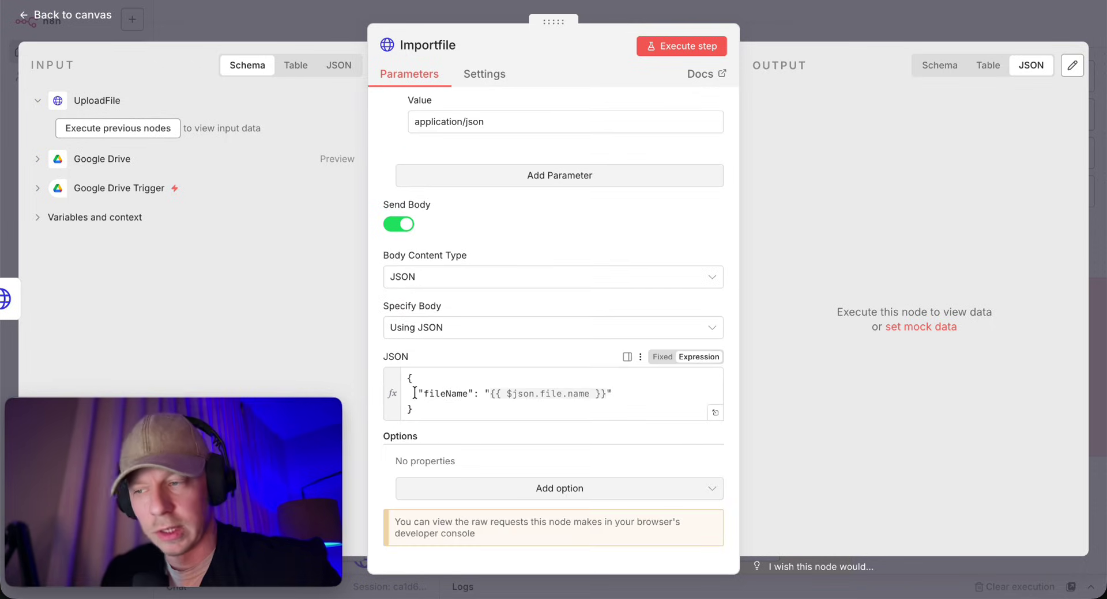
pyautogui.moveTo(414, 394); pyautogui.dragTo(634, 390)
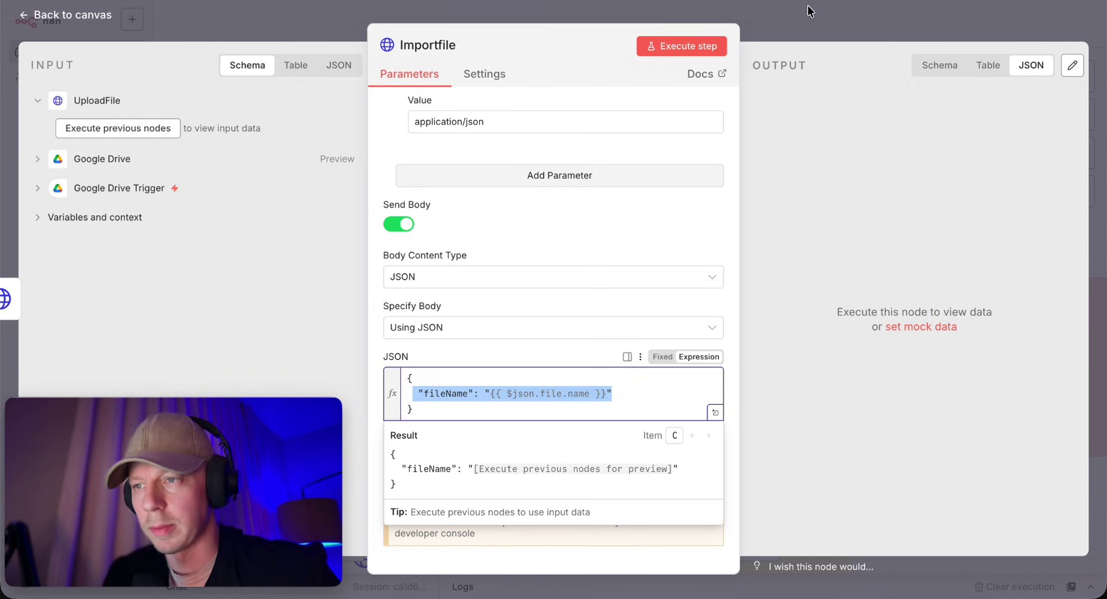
# Execute the Importfile step and return to the canvas to follow the run through the upload nodes
pyautogui.scroll(8, 682, 116)
pyautogui.click(690, 38)
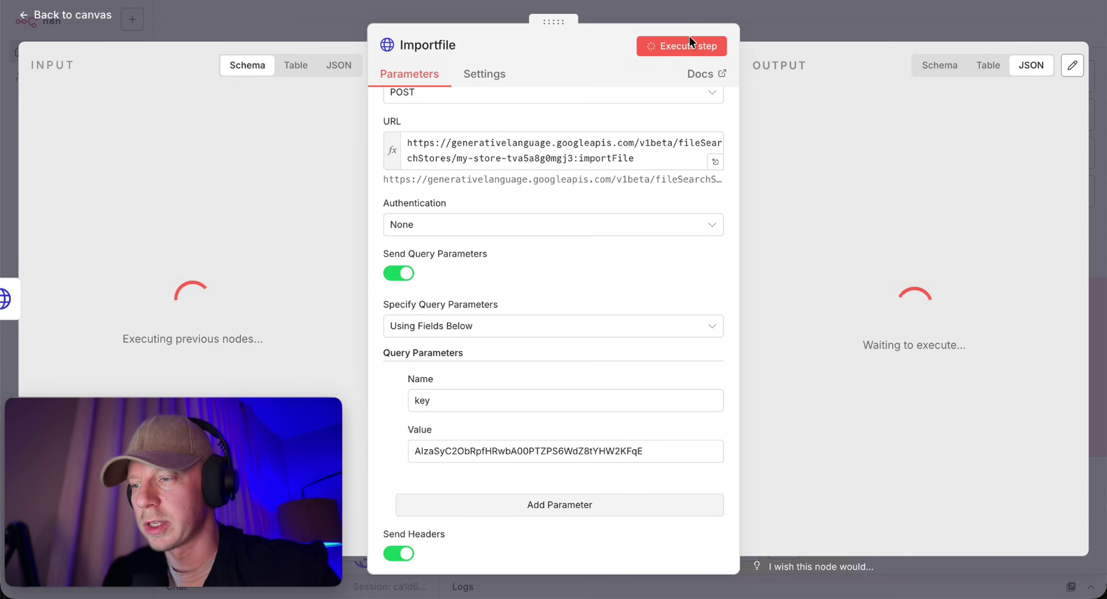
pyautogui.press('Escape')
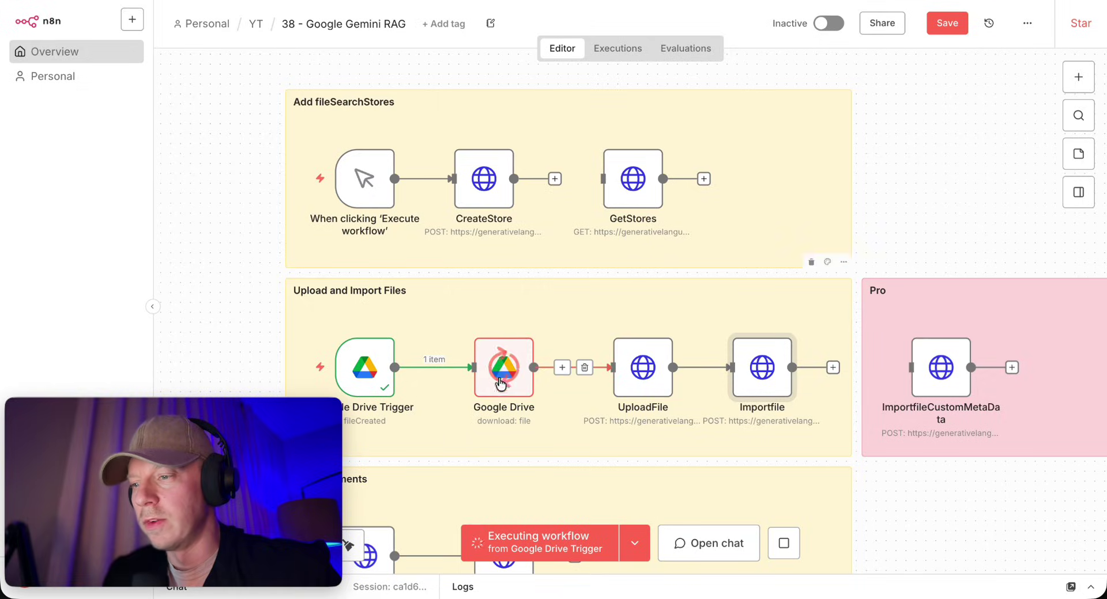
pyautogui.click(639, 369)
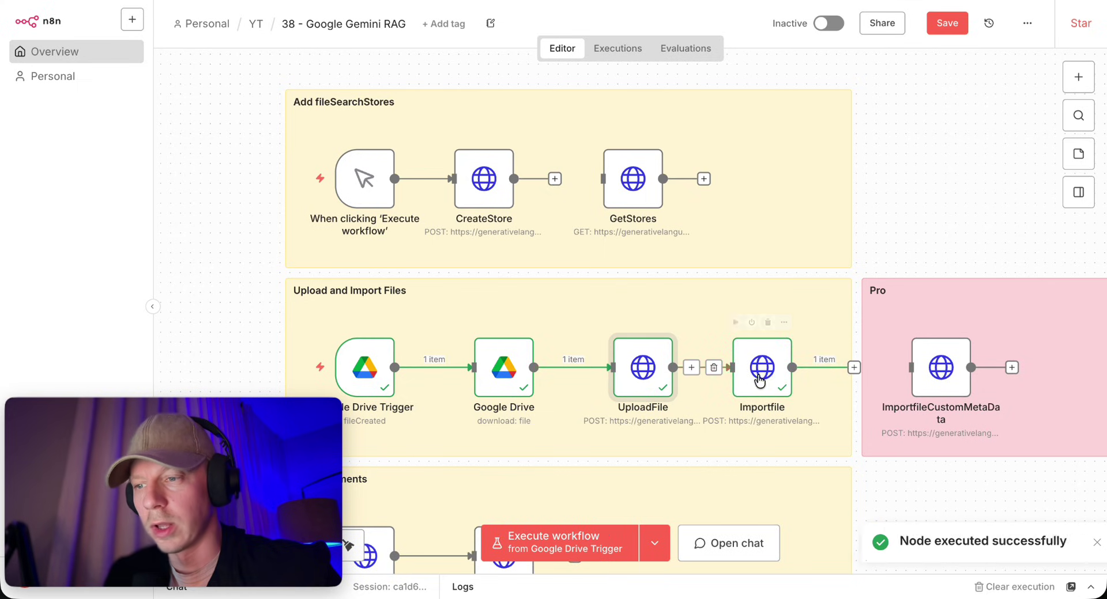
# Inspect the Importfile output, show its UploadFile input as JSON for comparison, and return to the canvas
pyautogui.doubleClick(781, 384)
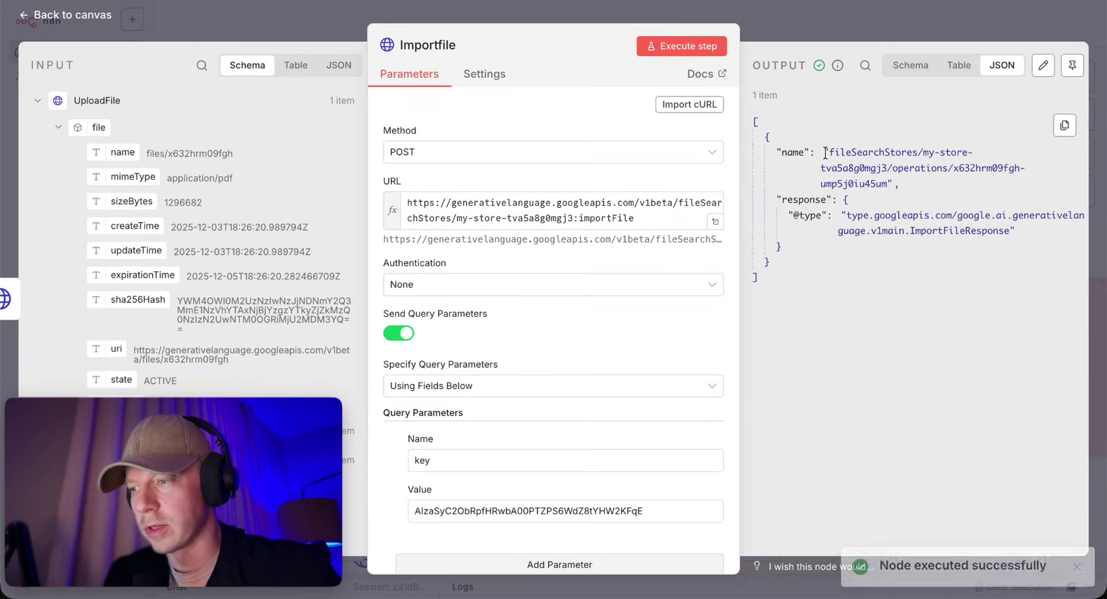
pyautogui.click(338, 65)
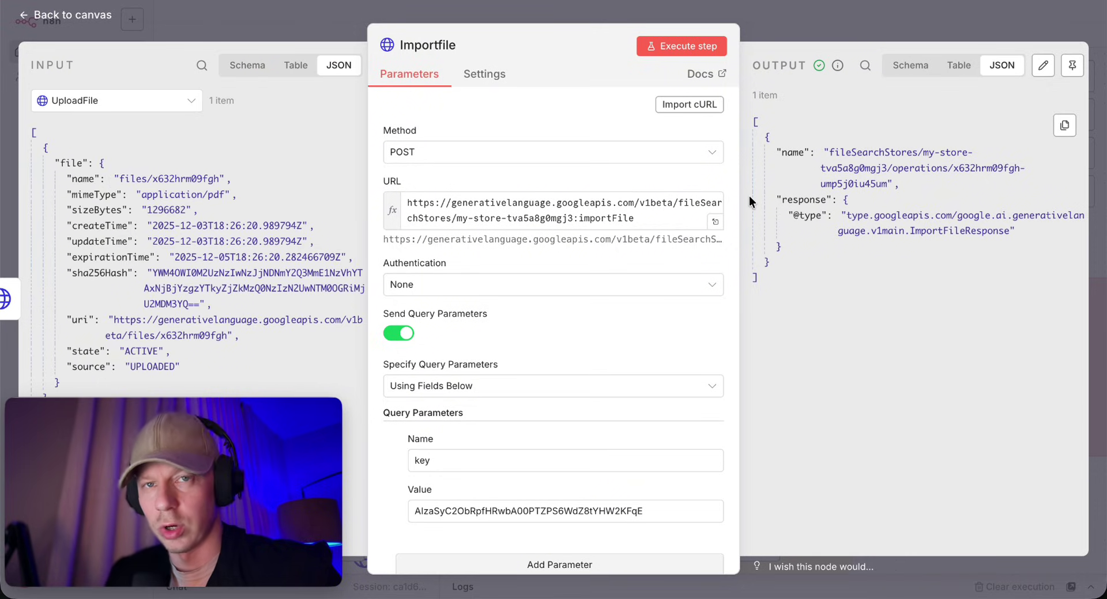
pyautogui.press('Escape')
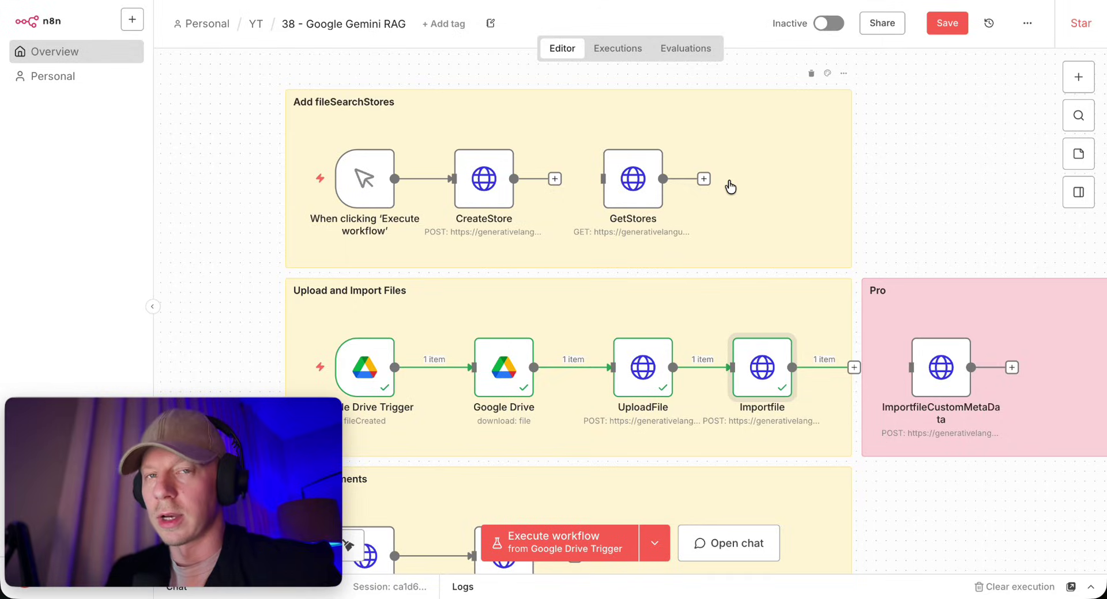
pyautogui.click(1029, 28)
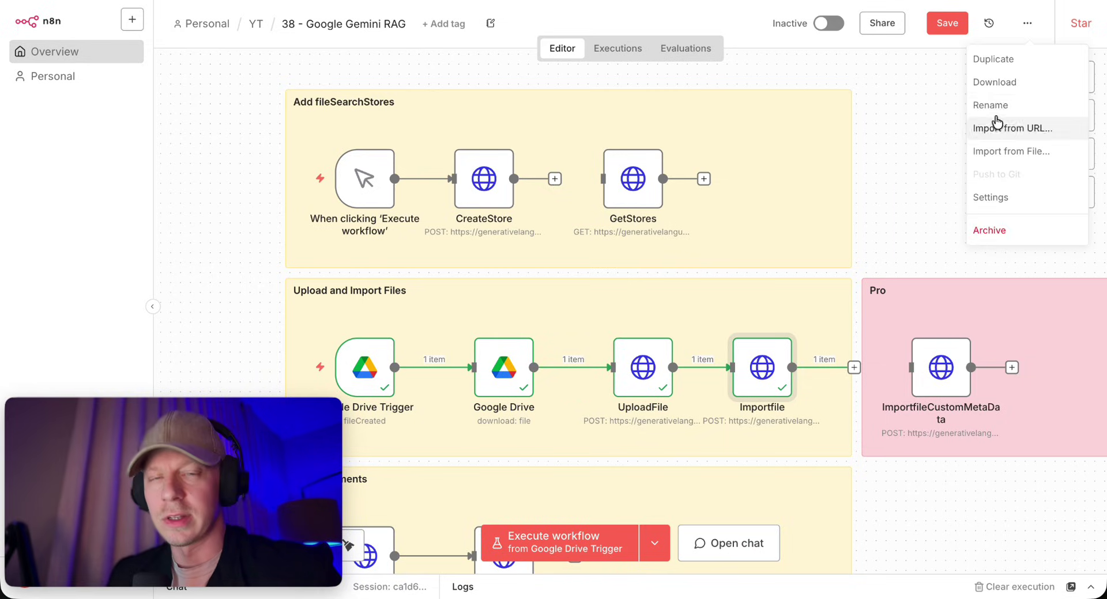
pyautogui.click(874, 146)
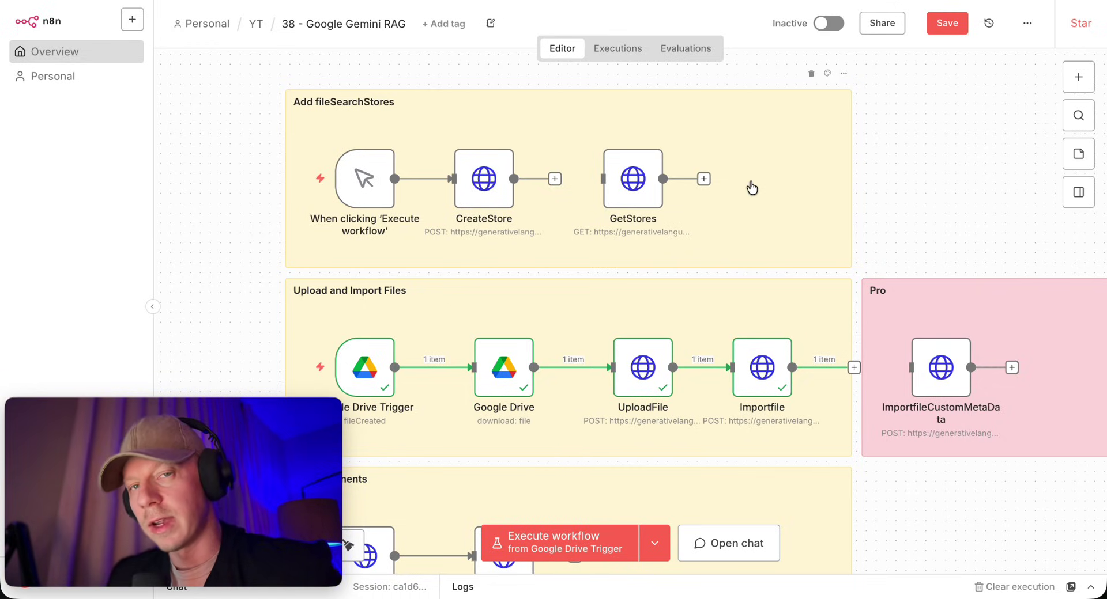
pyautogui.hscroll(3, 752, 187)
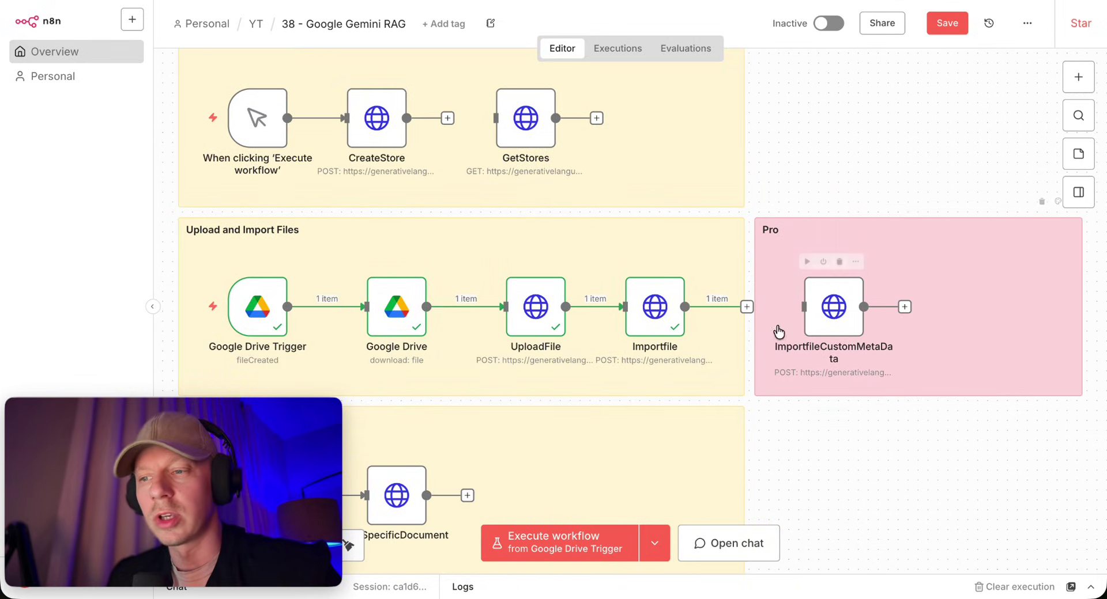
pyautogui.scroll(-2, 737, 336)
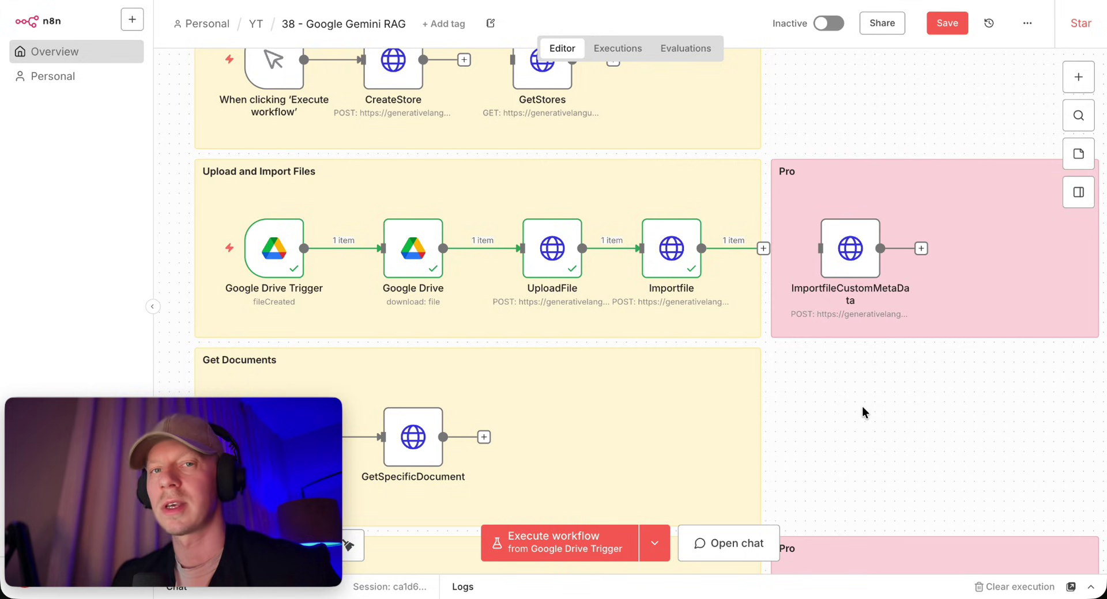
pyautogui.scroll(-2, 762, 349)
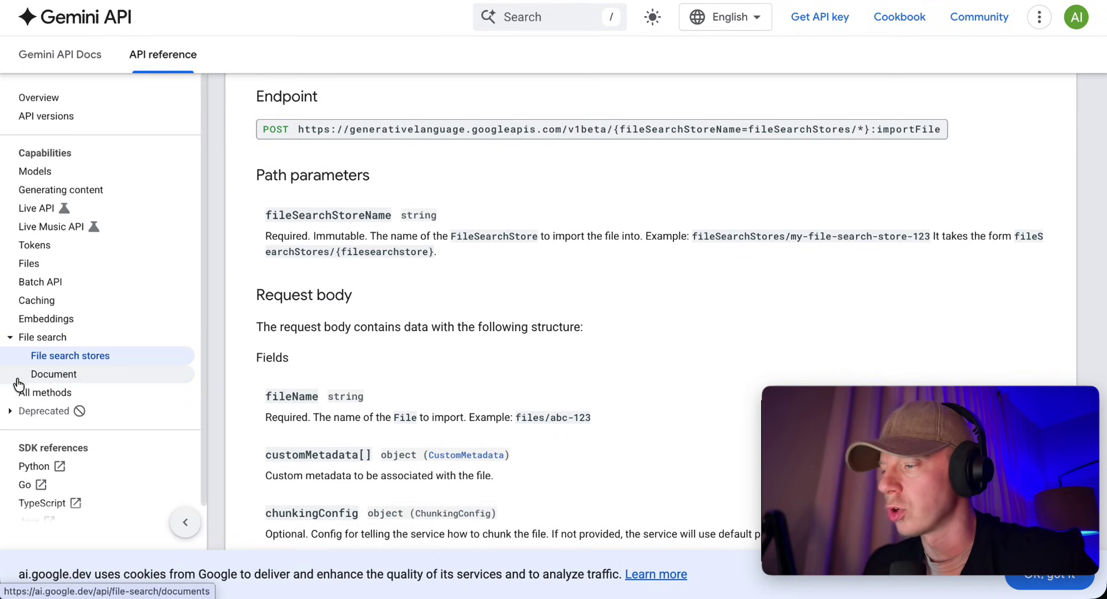
# Open the Document page of the Gemini API reference and examine the fileSearchStores.documents.list method's GET endpoint
pyautogui.click(68, 374)
pyautogui.scroll(-10, 465, 354)
pyautogui.moveTo(480, 133); pyautogui.dragTo(573, 129)
pyautogui.click(572, 129)
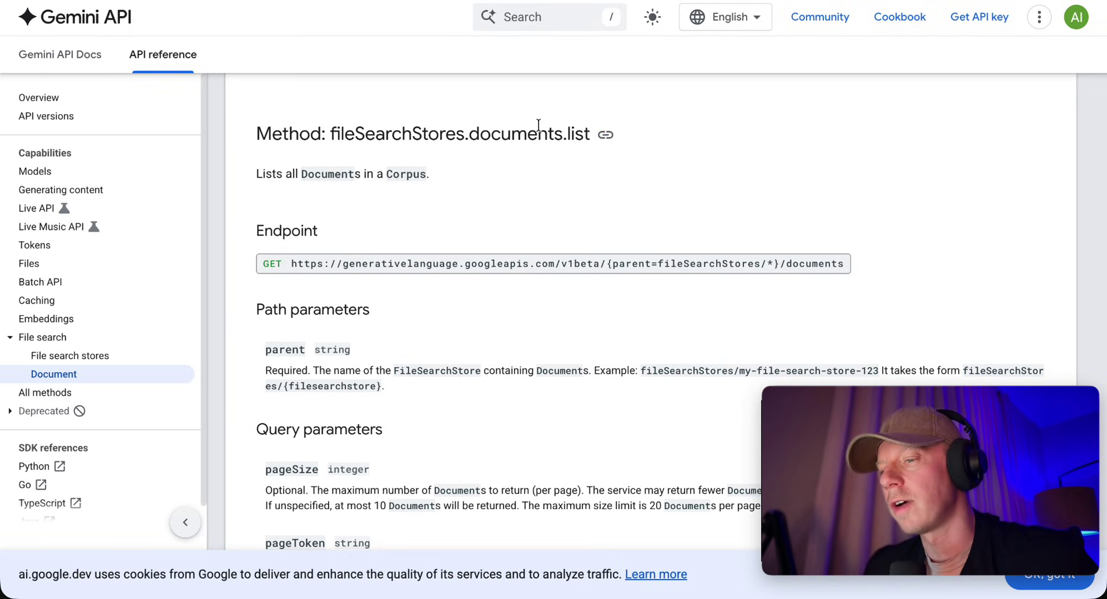
pyautogui.moveTo(349, 263); pyautogui.dragTo(846, 263)
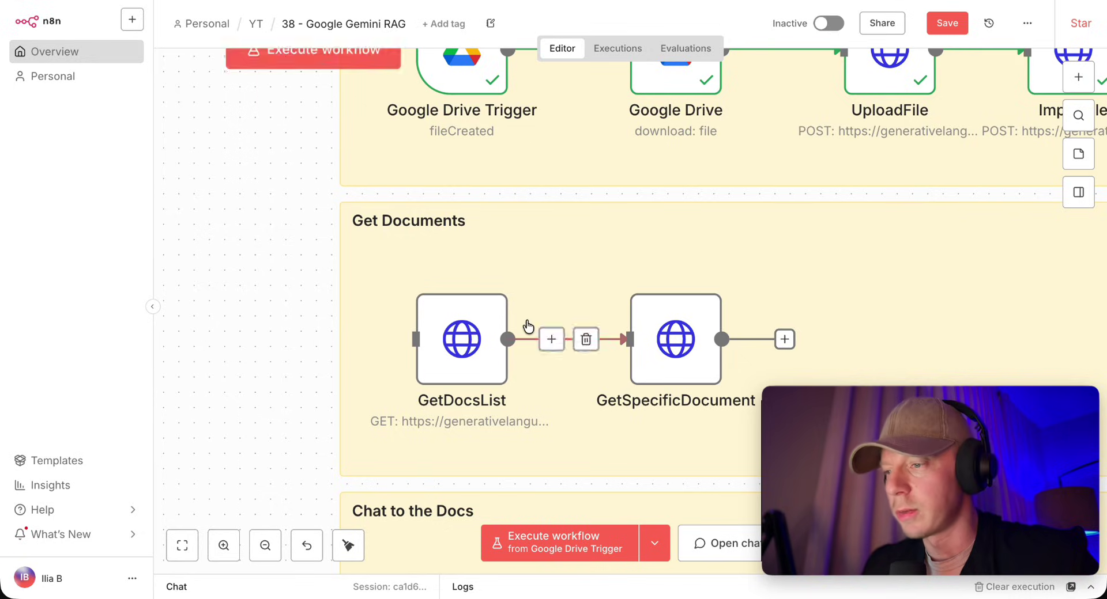
# Open the GetDocsList node in n8n and check the store name and documents path in its request URL
pyautogui.doubleClick(464, 354)
pyautogui.click(639, 204)
pyautogui.moveTo(456, 202); pyautogui.dragTo(718, 212)
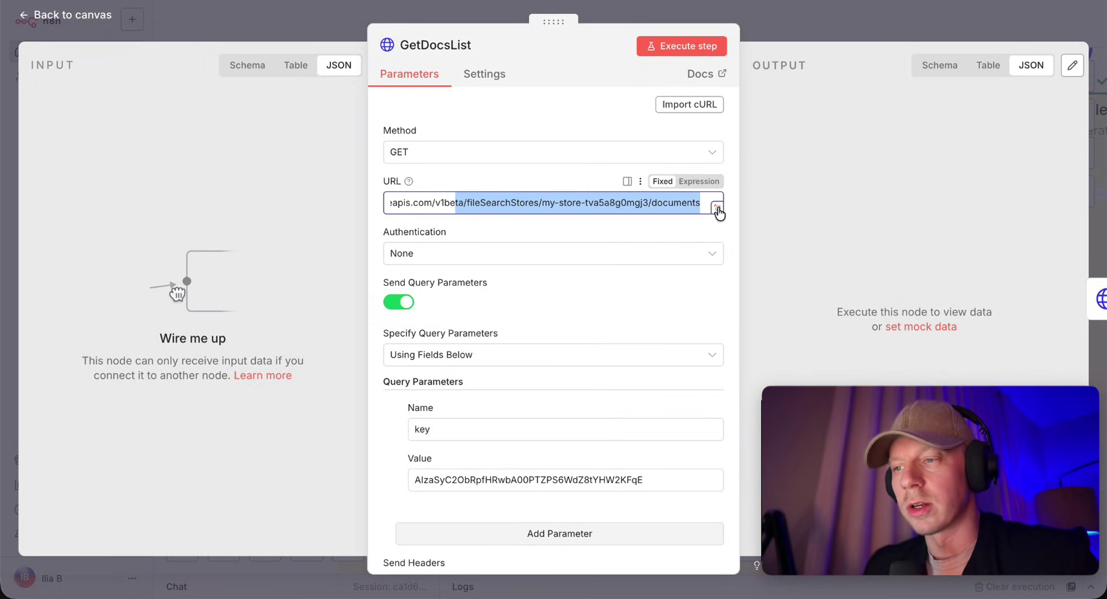
pyautogui.click(601, 206)
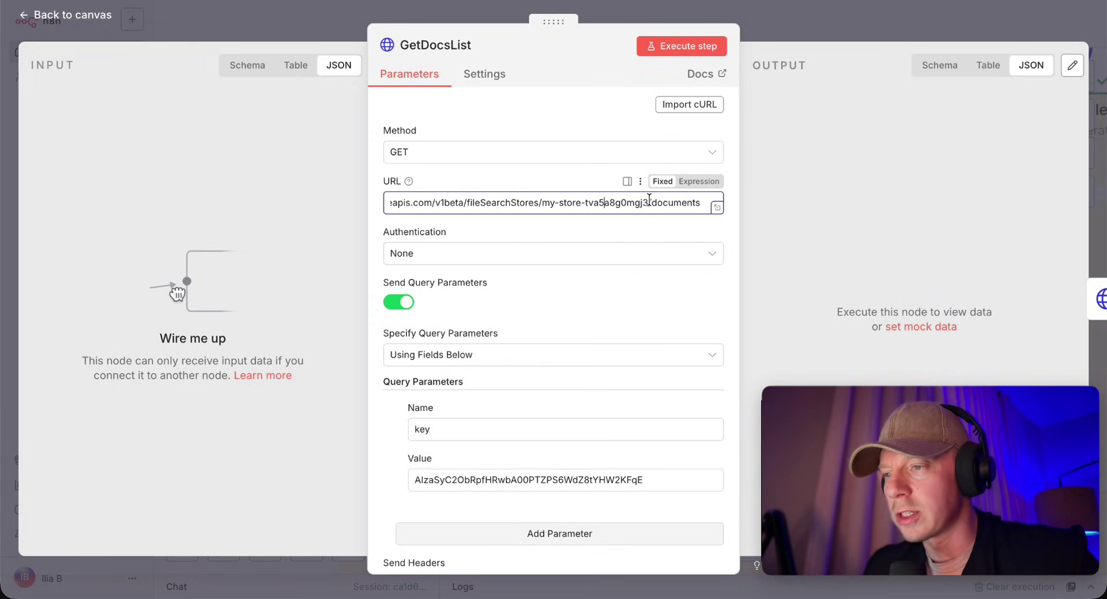
pyautogui.moveTo(649, 203); pyautogui.dragTo(505, 203)
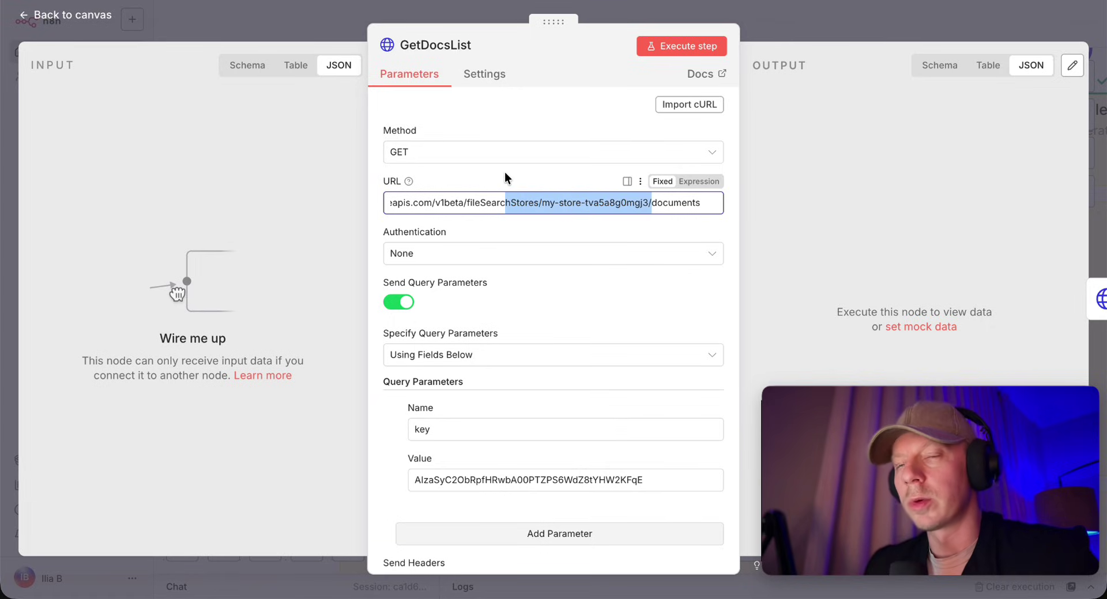
# Execute the GetDocsList step, inspect the last document's name, displayName and state in the output, and return to the canvas
pyautogui.click(695, 46)
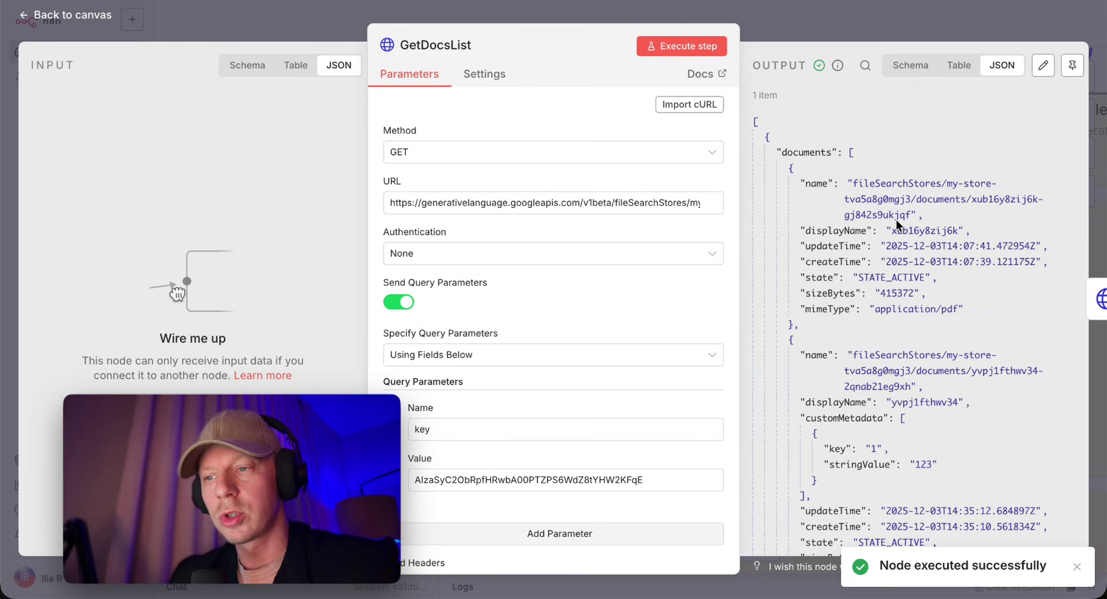
pyautogui.scroll(-5, 906, 223)
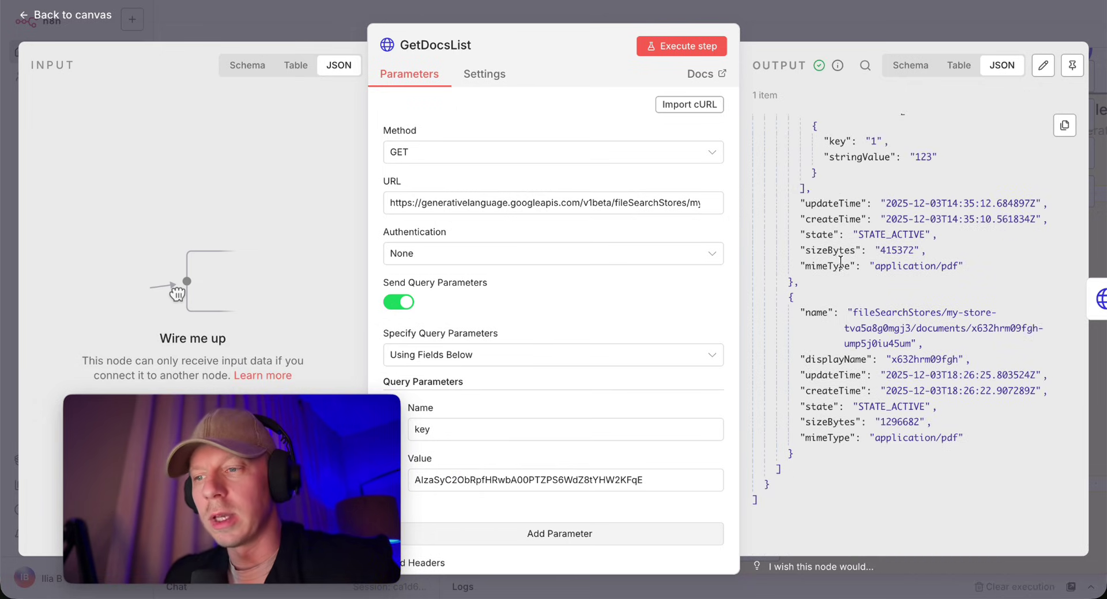
pyautogui.moveTo(852, 314); pyautogui.dragTo(925, 361)
pyautogui.doubleClick(954, 357)
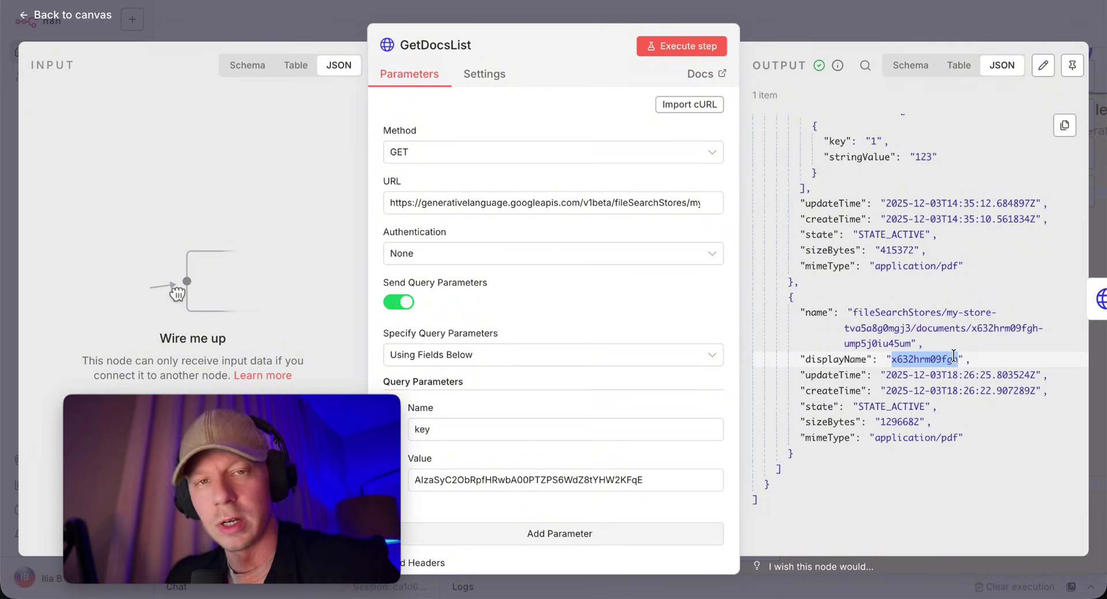
pyautogui.moveTo(859, 407); pyautogui.dragTo(918, 406)
pyautogui.click(904, 406)
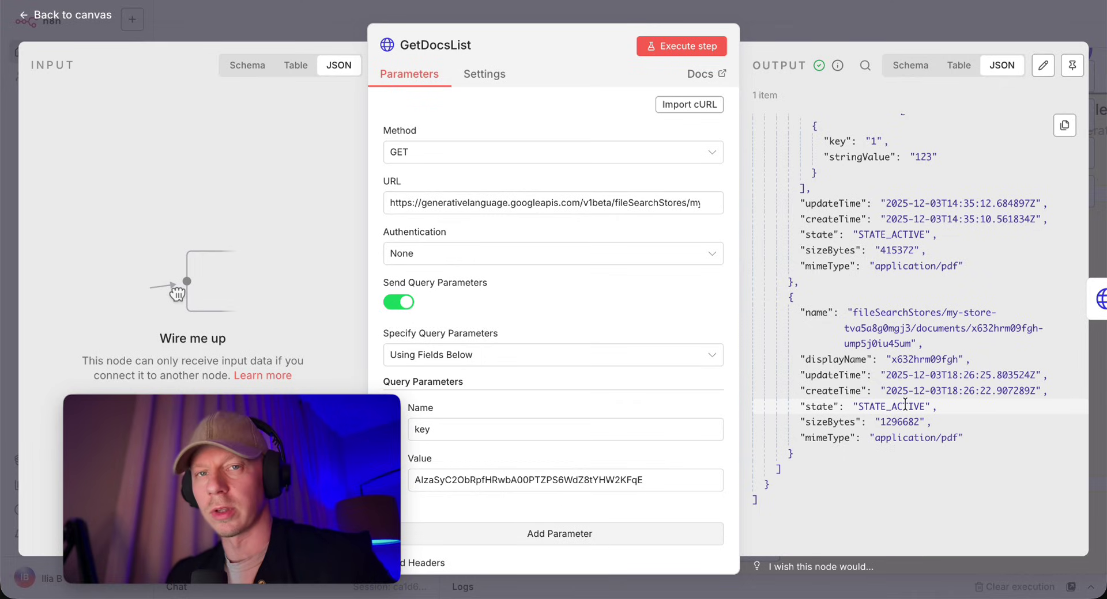
pyautogui.press('Escape')
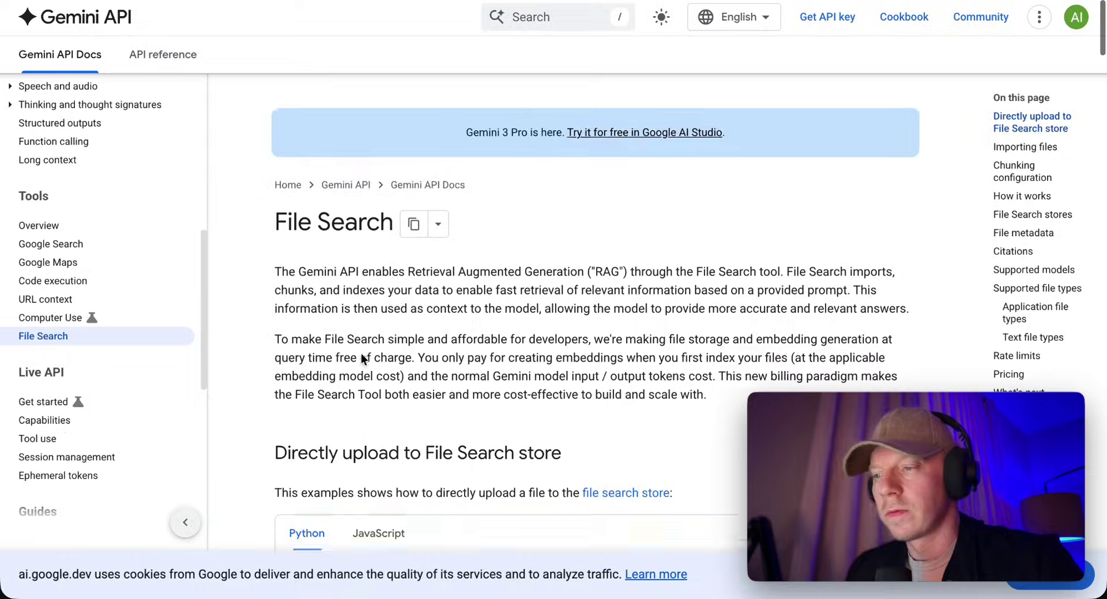
# In the Gemini API File Search docs, examine the REST generateContent request under File metadata, including its contents, file_search tool and endpoint URL
pyautogui.scroll(-20, 380, 377)
pyautogui.scroll(8, 381, 376)
pyautogui.scroll(-6, 381, 375)
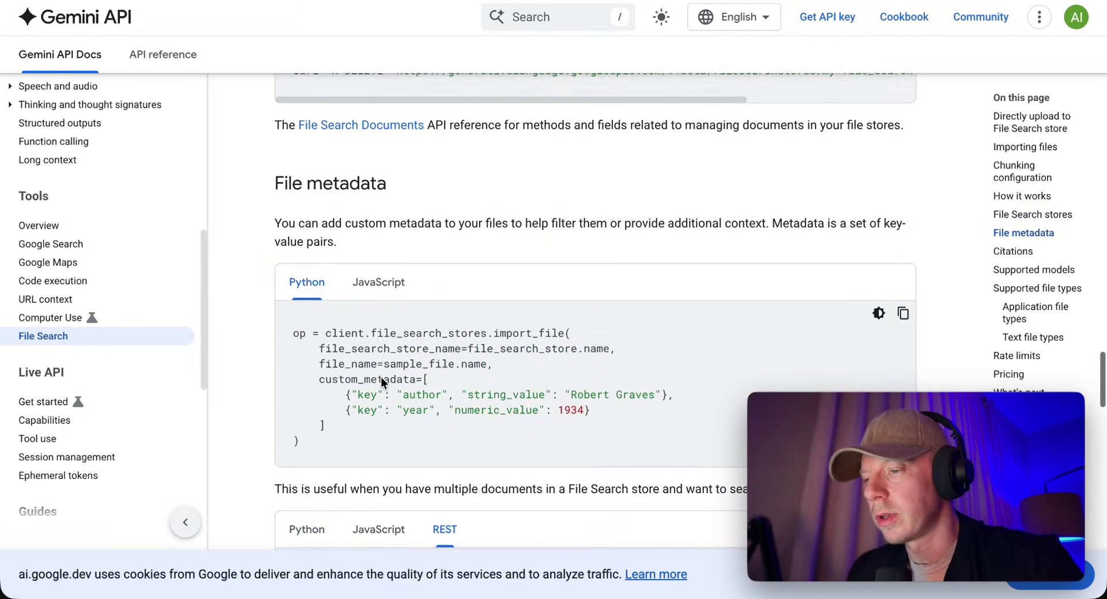
pyautogui.scroll(-6, 381, 382)
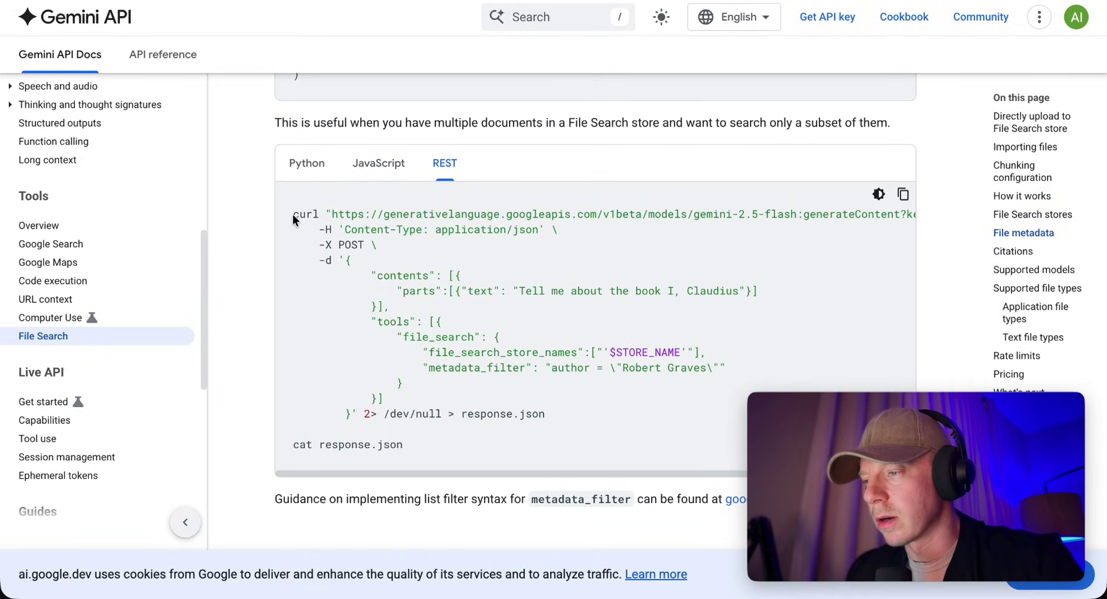
pyautogui.moveTo(398, 272); pyautogui.dragTo(632, 289)
pyautogui.moveTo(407, 338); pyautogui.dragTo(576, 352)
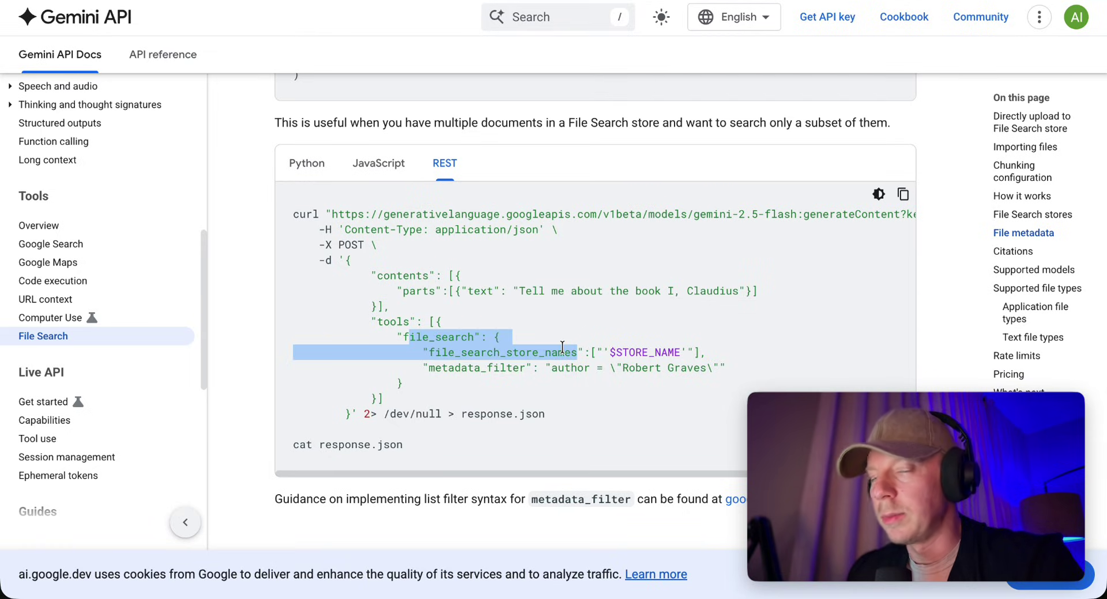
pyautogui.click(329, 215)
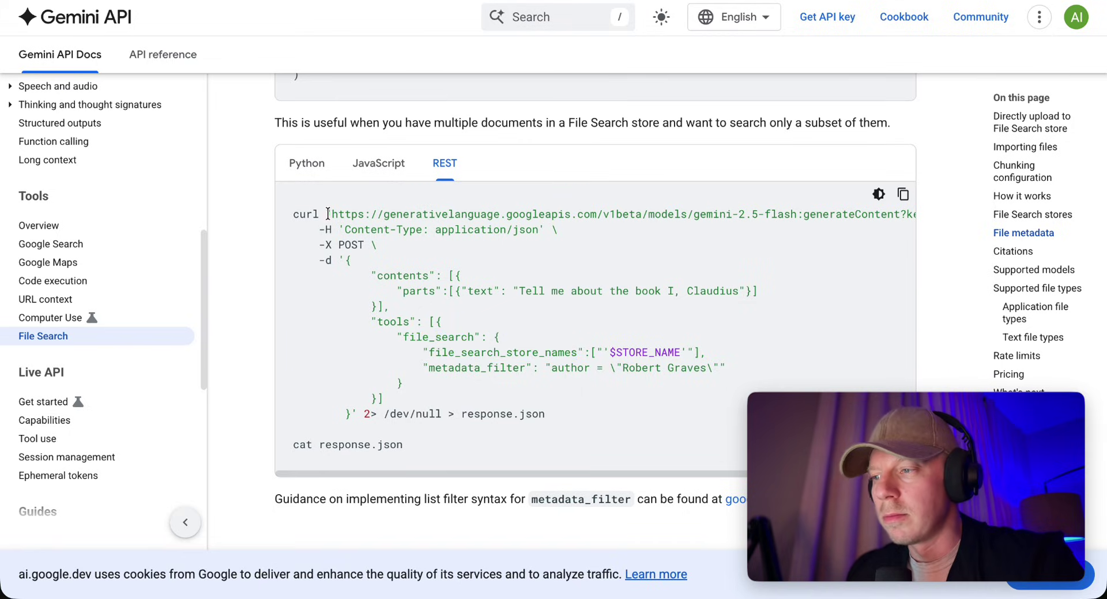
pyautogui.moveTo(333, 214); pyautogui.dragTo(859, 214)
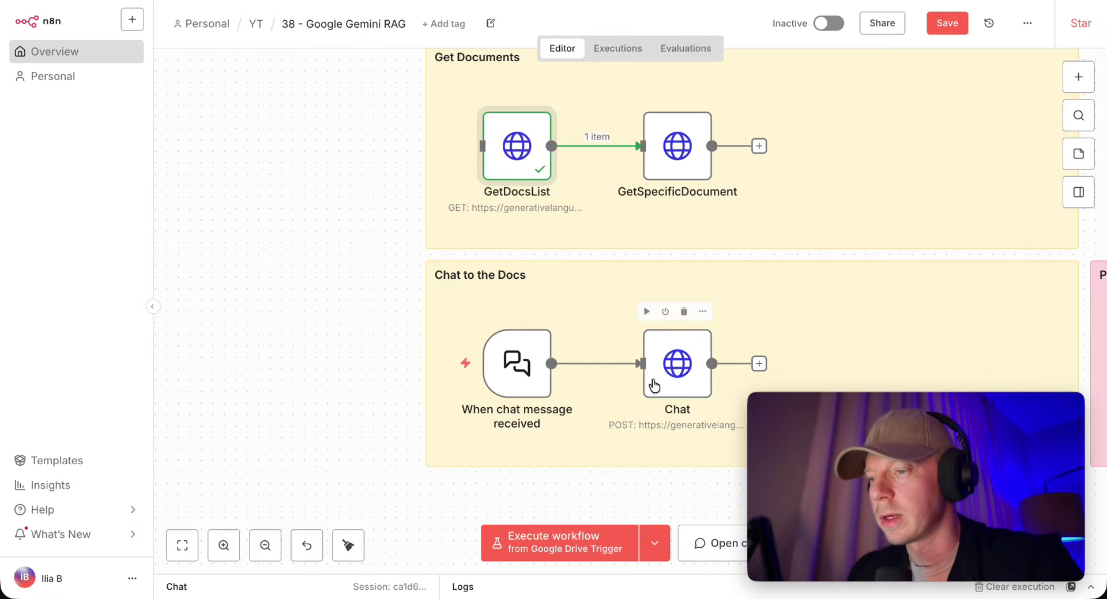
# Open the Chat node in n8n and check the model name and generateContent method in its request URL
pyautogui.doubleClick(653, 385)
pyautogui.click(603, 215)
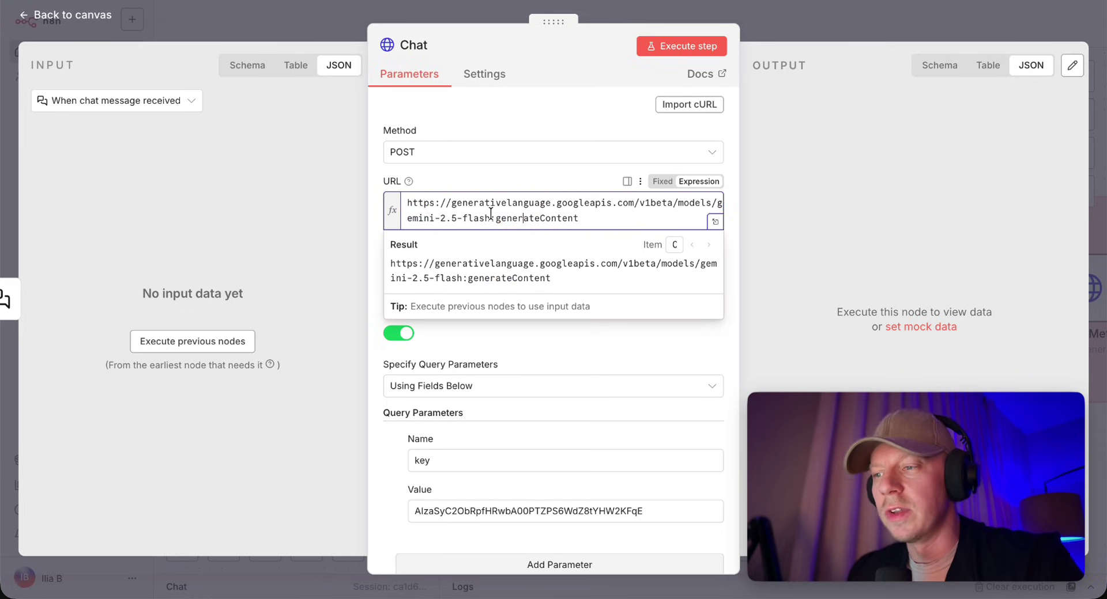
pyautogui.moveTo(488, 217); pyautogui.dragTo(410, 218)
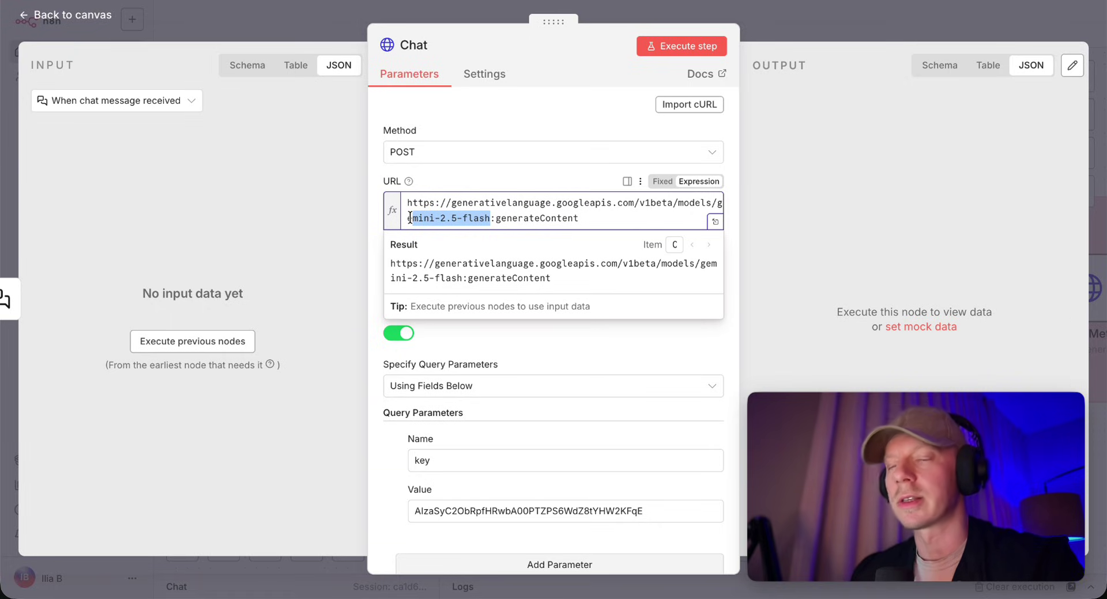
pyautogui.click(479, 211)
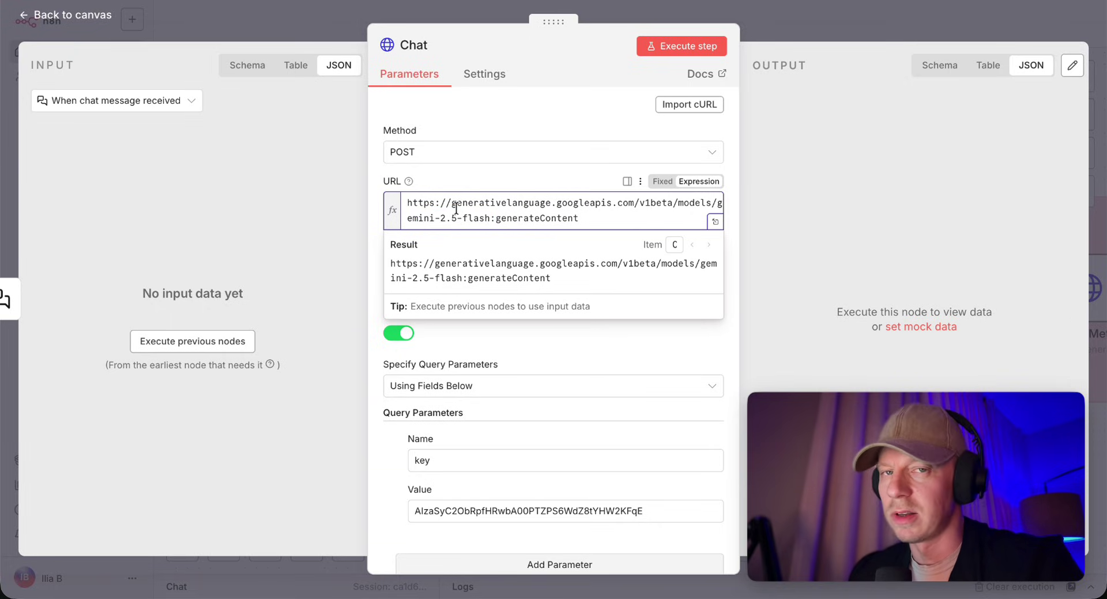
pyautogui.click(507, 181)
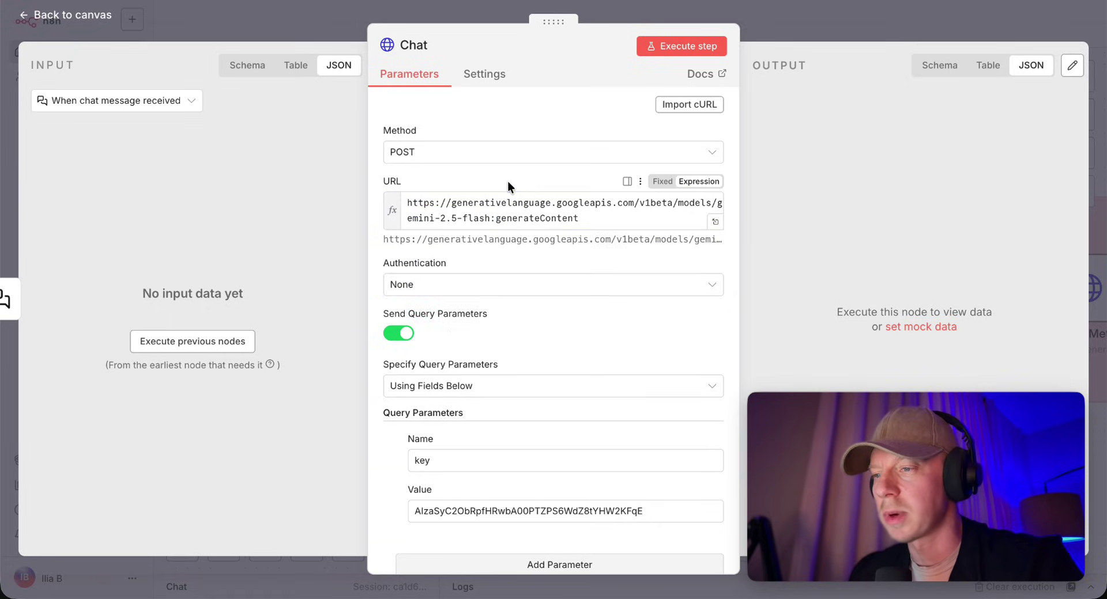
pyautogui.scroll(-10, 449, 392)
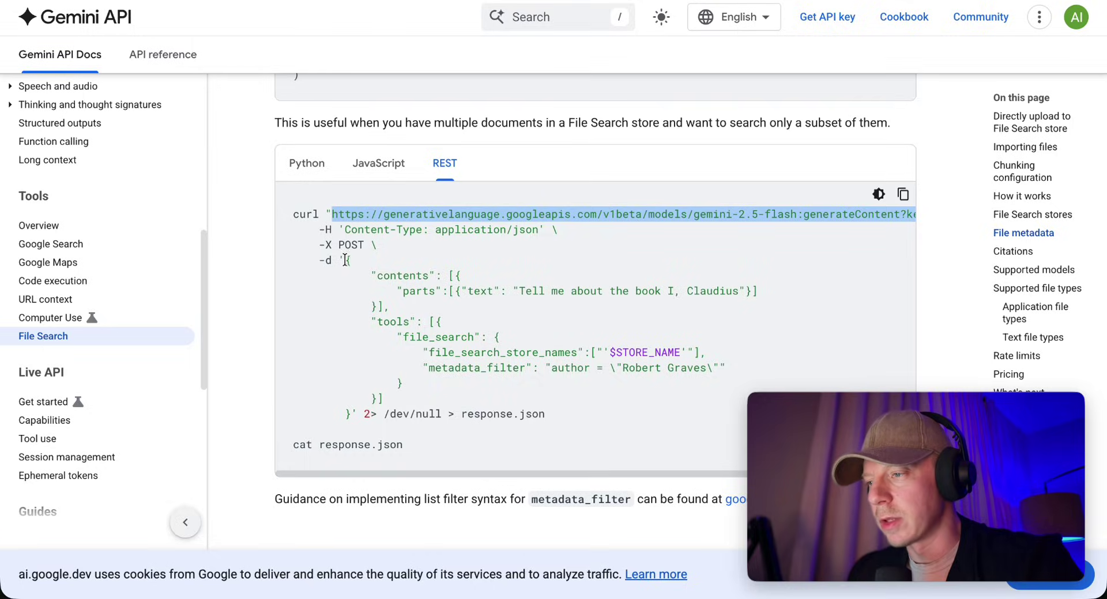
# Compare the docs' request body with the Chat node's expanded JSON expression, checking the parts and file_search_store_names entries, and return to the canvas
pyautogui.moveTo(347, 261); pyautogui.dragTo(345, 414)
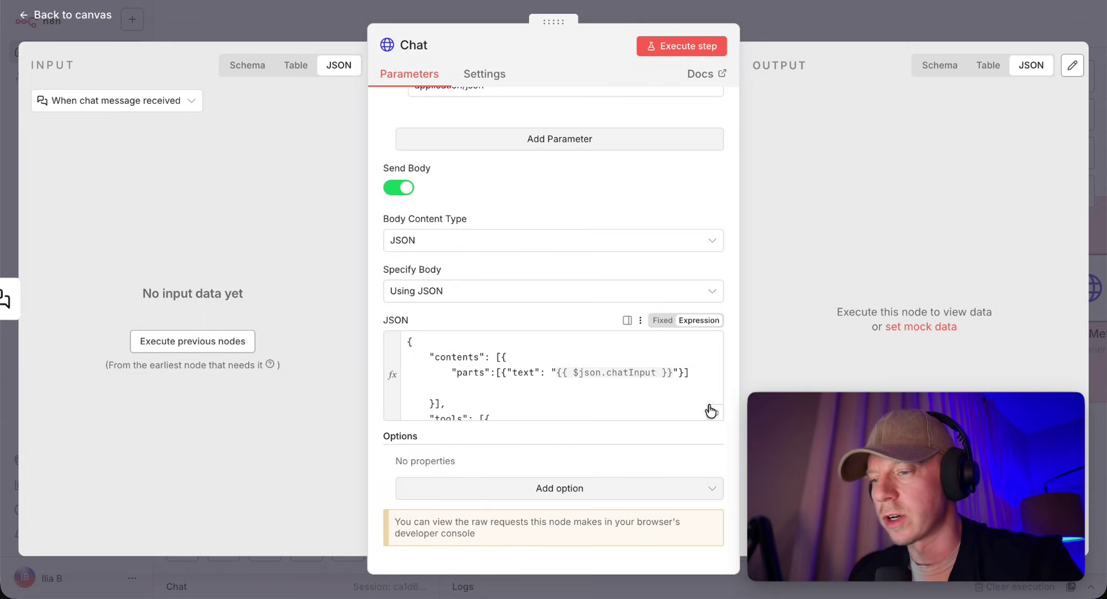
pyautogui.click(709, 410)
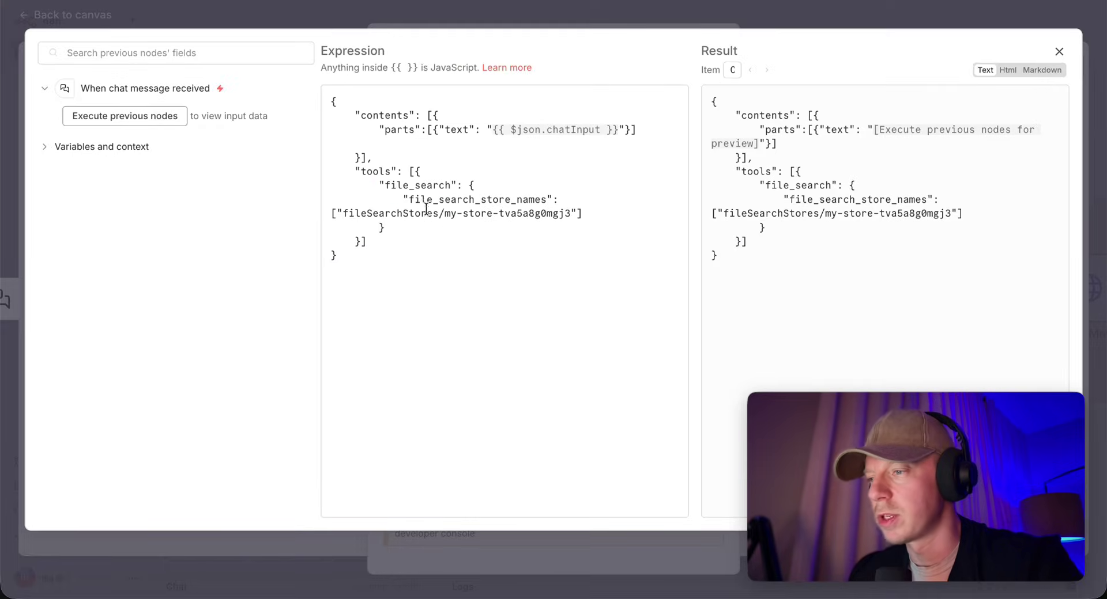
pyautogui.click(496, 163)
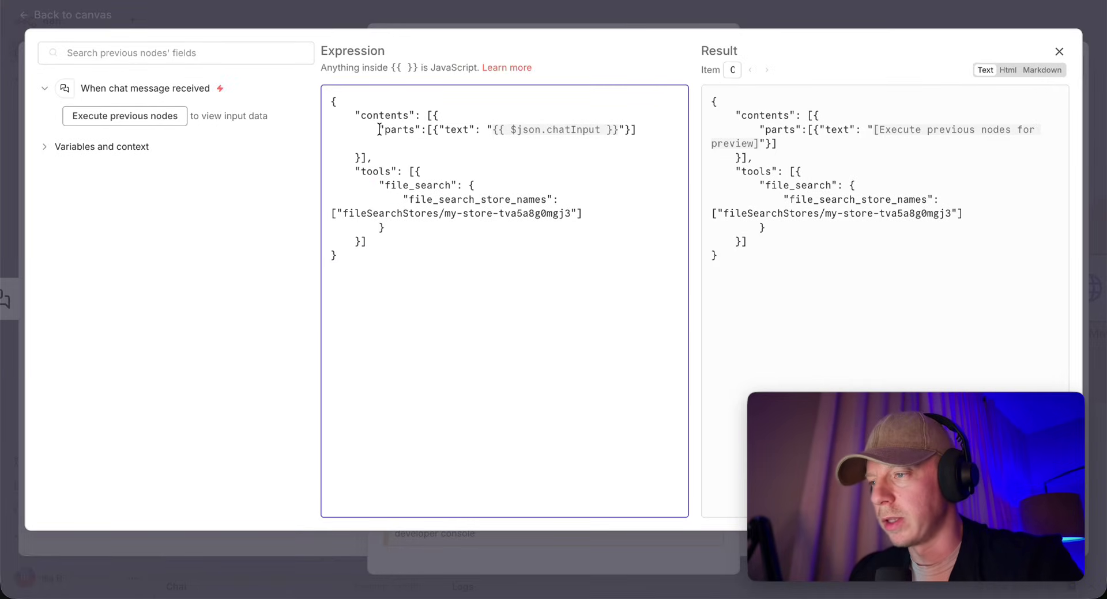
pyautogui.moveTo(379, 129); pyautogui.dragTo(479, 145)
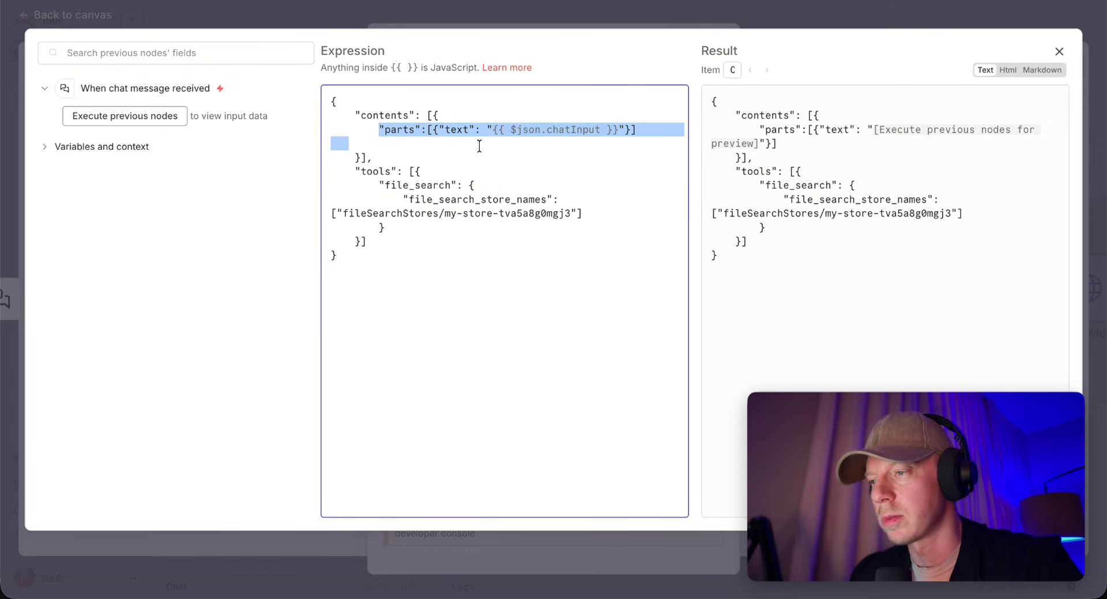
pyautogui.moveTo(384, 185); pyautogui.dragTo(545, 200)
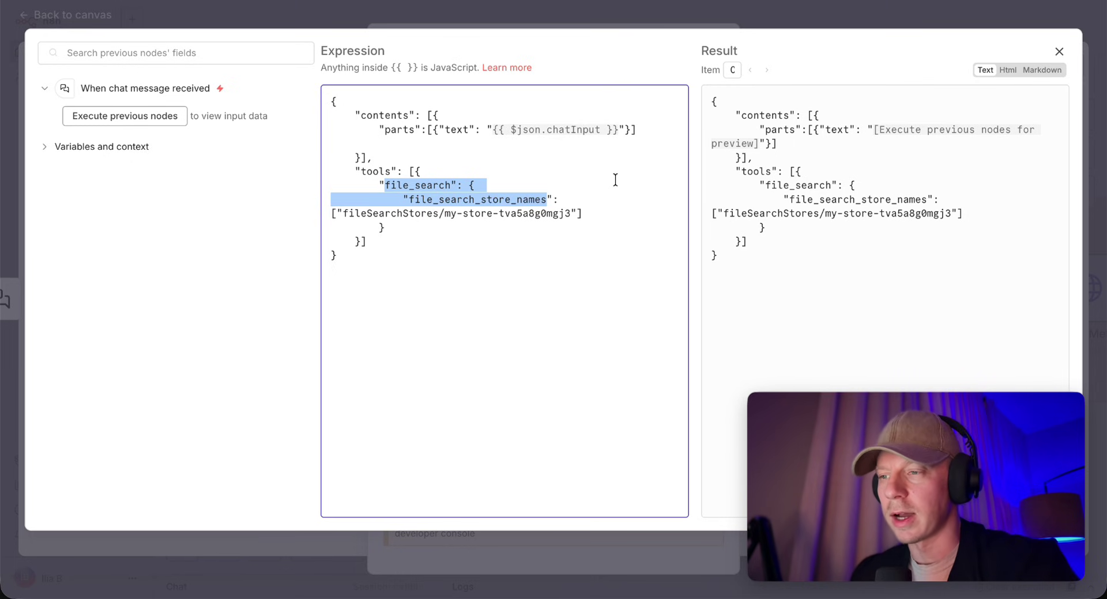
pyautogui.click(714, 9)
pyautogui.click(714, 10)
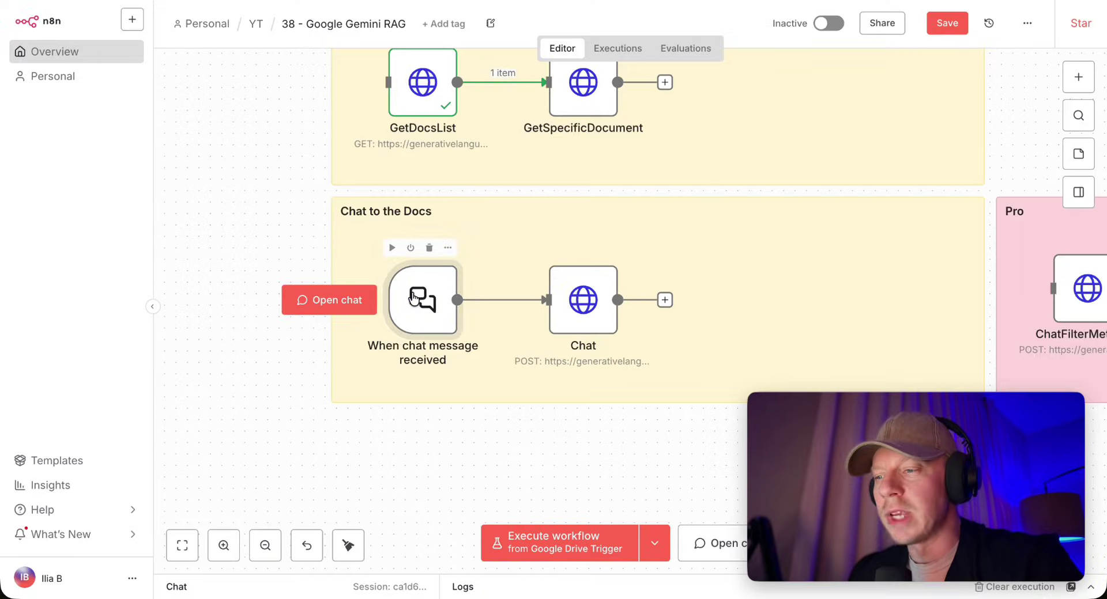
# Send the test message "привет" through the chat trigger and check the chatInput field in the trigger's output
pyautogui.moveTo(398, 313); pyautogui.dragTo(409, 301)
pyautogui.click(329, 300)
pyautogui.write('привет')
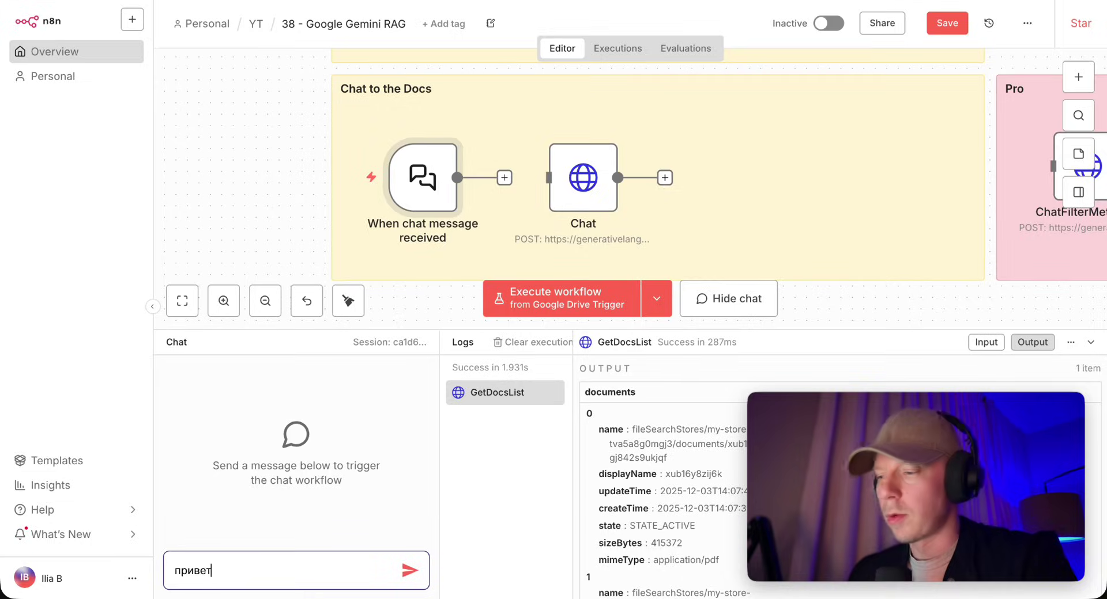
pyautogui.press('Return')
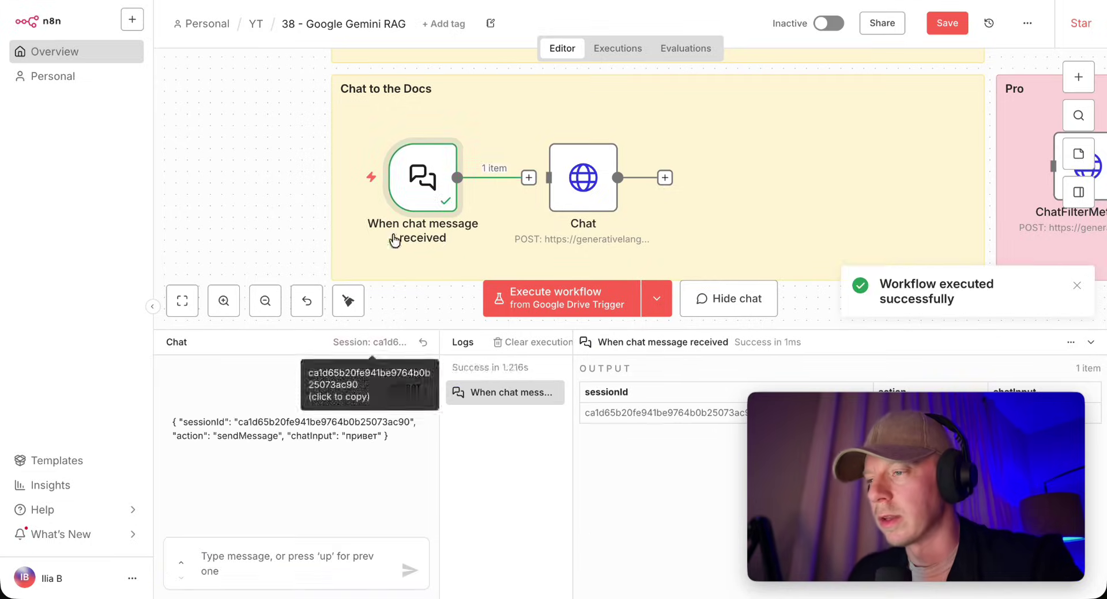
pyautogui.doubleClick(422, 178)
pyautogui.moveTo(523, 184); pyautogui.dragTo(676, 186)
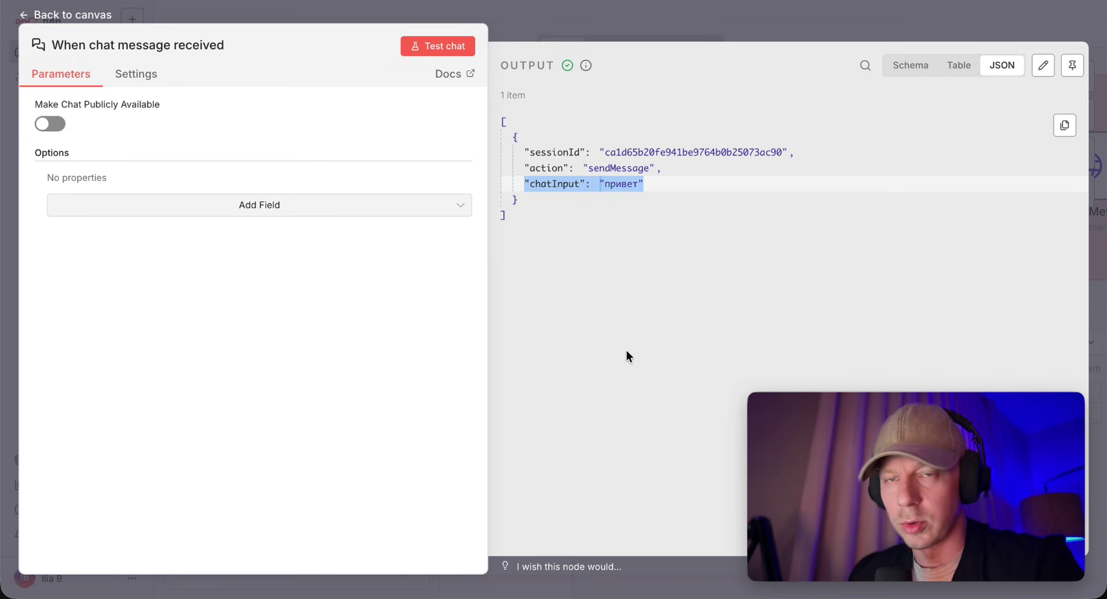
pyautogui.click(727, 20)
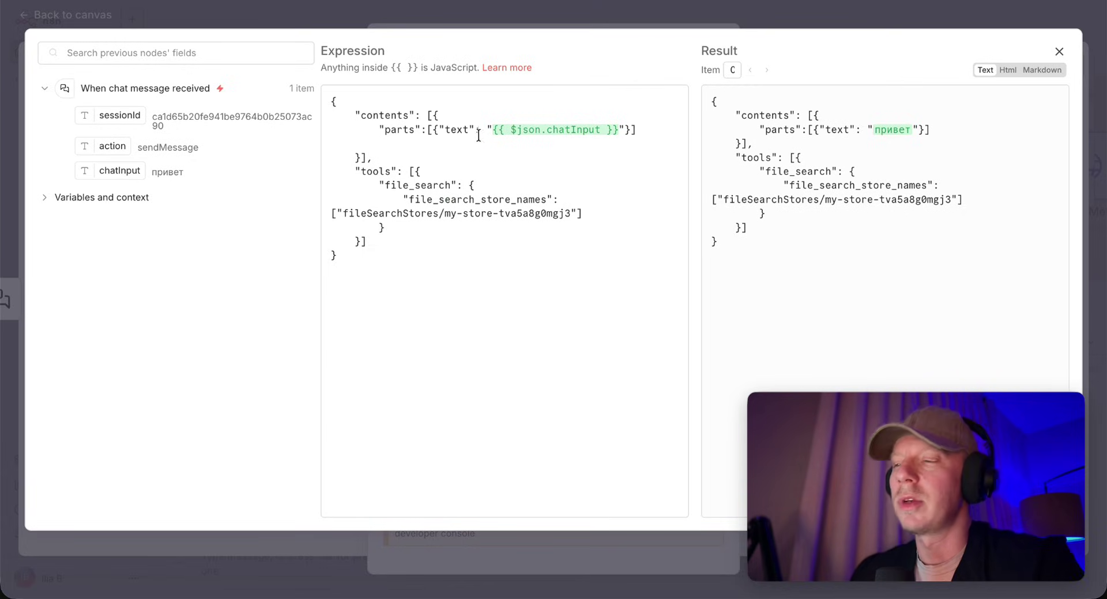
# Check how the Chat node's JSON body expression maps $json.chatInput to the text part and references the file search store
pyautogui.moveTo(474, 131); pyautogui.dragTo(638, 129)
pyautogui.click(446, 128)
pyautogui.moveTo(446, 128); pyautogui.dragTo(649, 134)
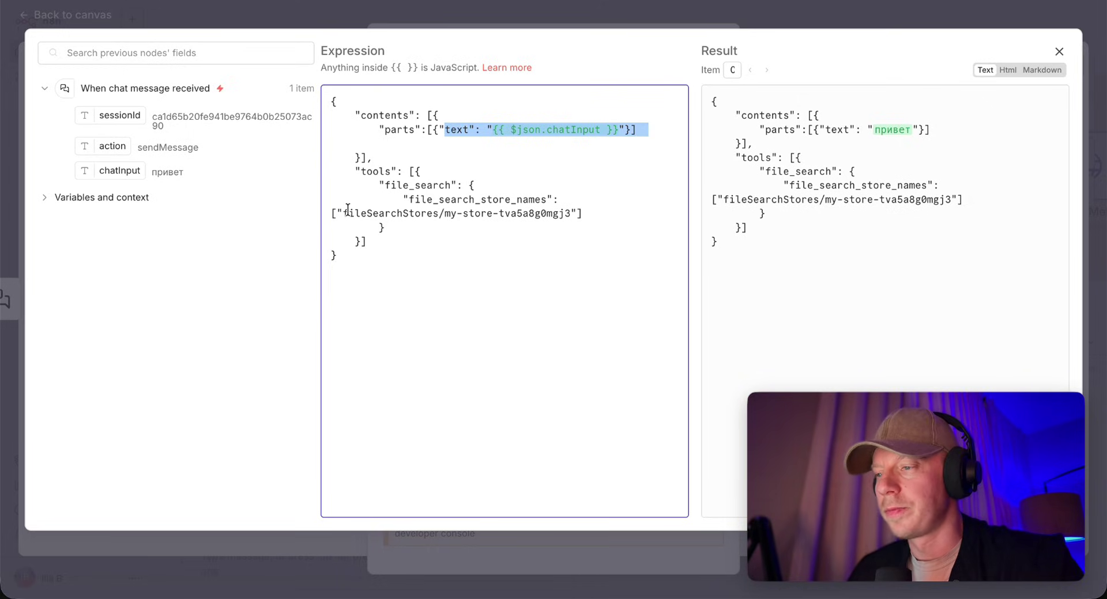
pyautogui.moveTo(342, 214); pyautogui.dragTo(576, 214)
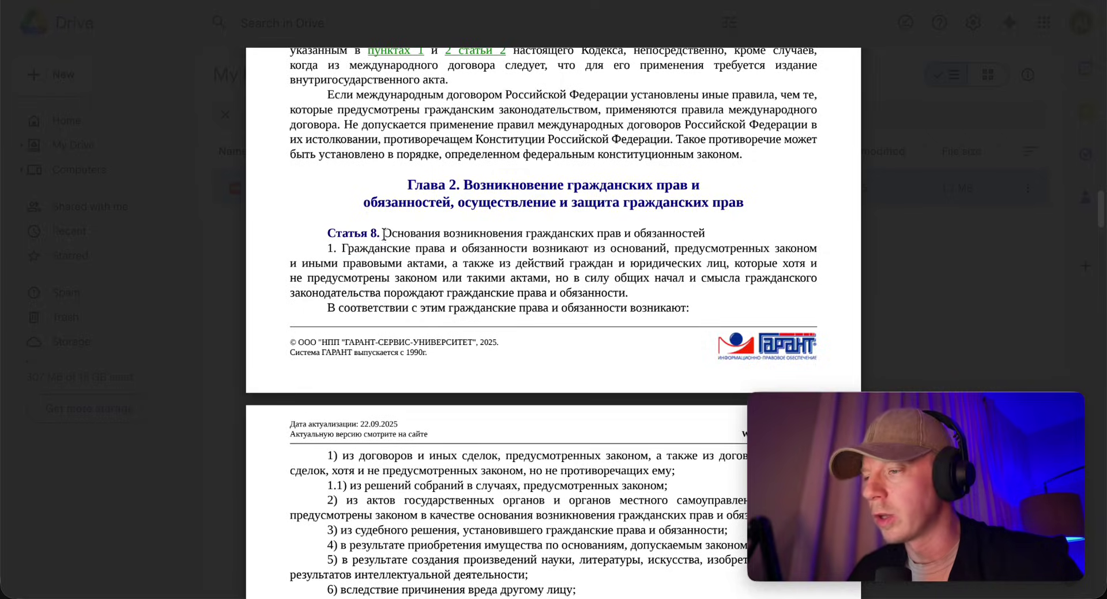
# Copy the Статья 8 title from the PDF in Google Drive and send "расскажи про основания возникновения гражданских прав и обязанностей" in the n8n chat
pyautogui.moveTo(383, 234); pyautogui.dragTo(638, 236)
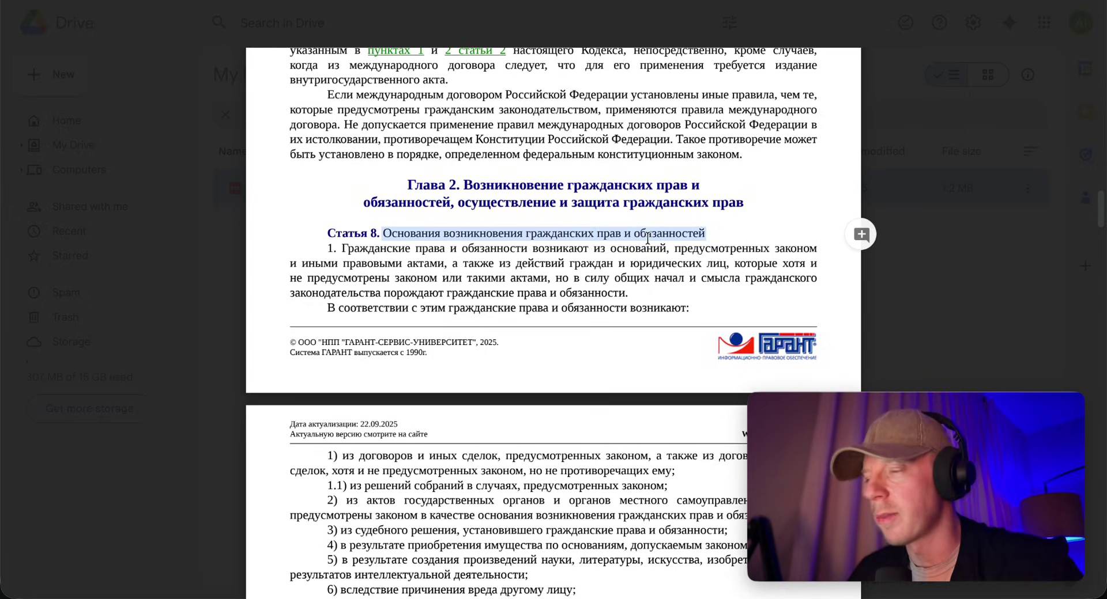
pyautogui.hotkey('alt', 'Tab')
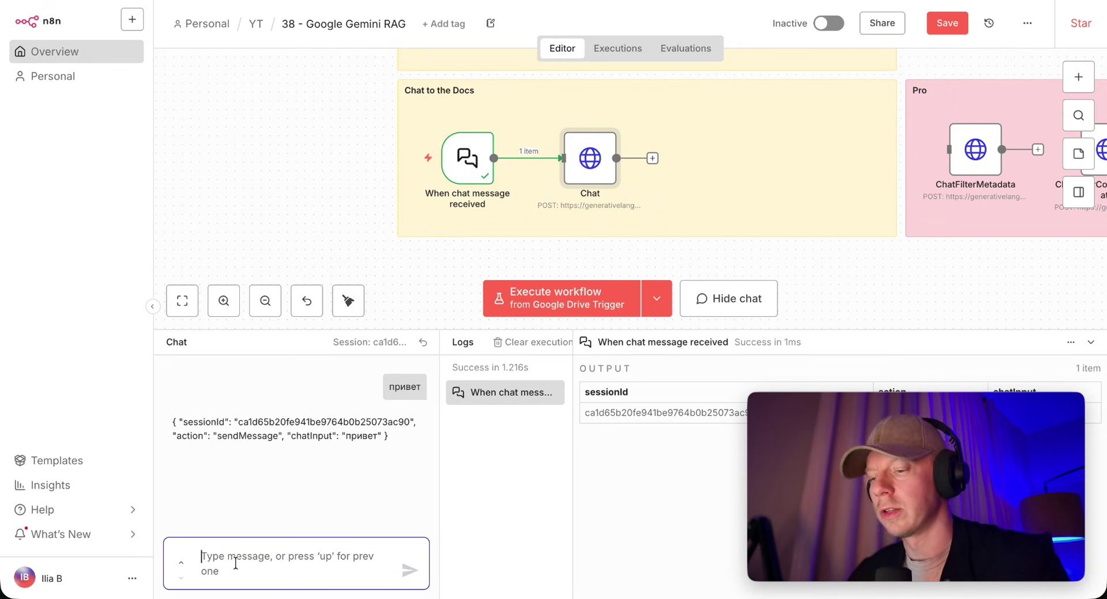
pyautogui.write('расскажи про')
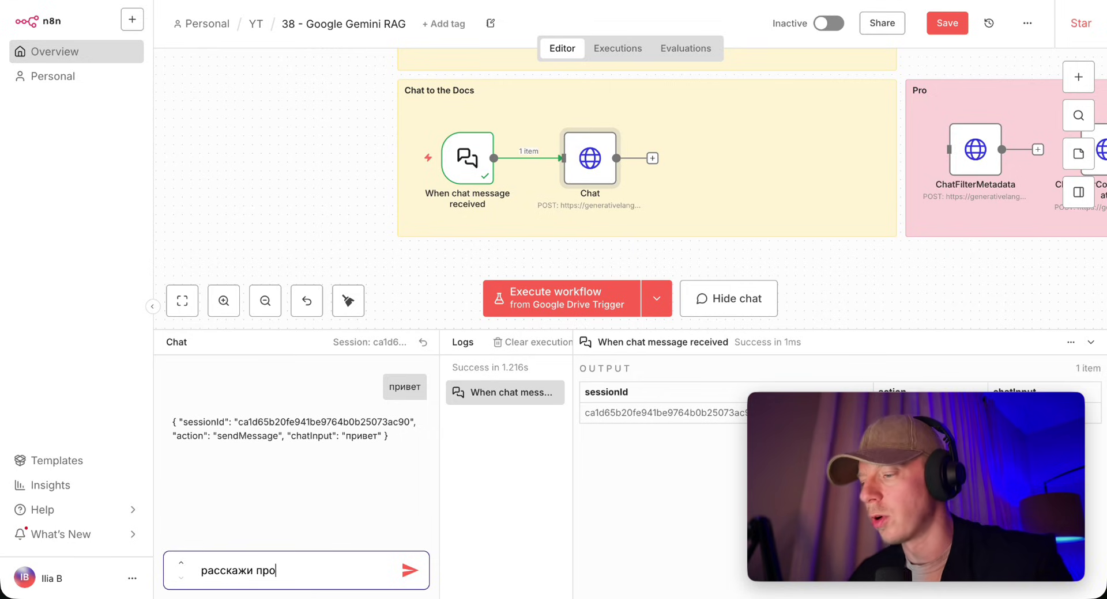
pyautogui.write('основания возникновения гражданских прав и обязанностей')
pyautogui.moveTo(297, 538); pyautogui.dragTo(322, 585)
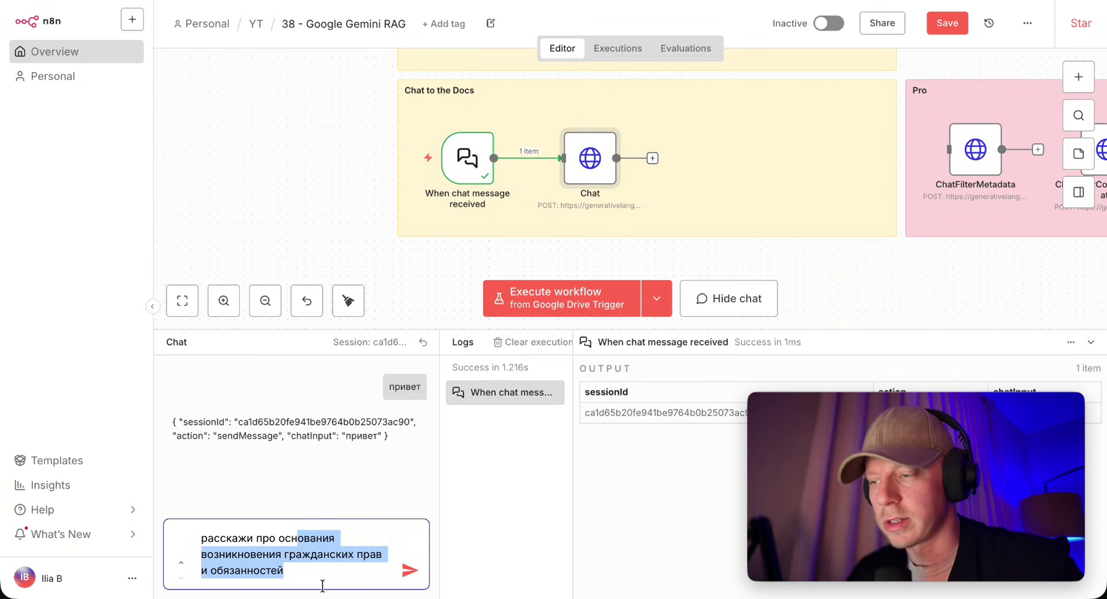
pyautogui.click(409, 571)
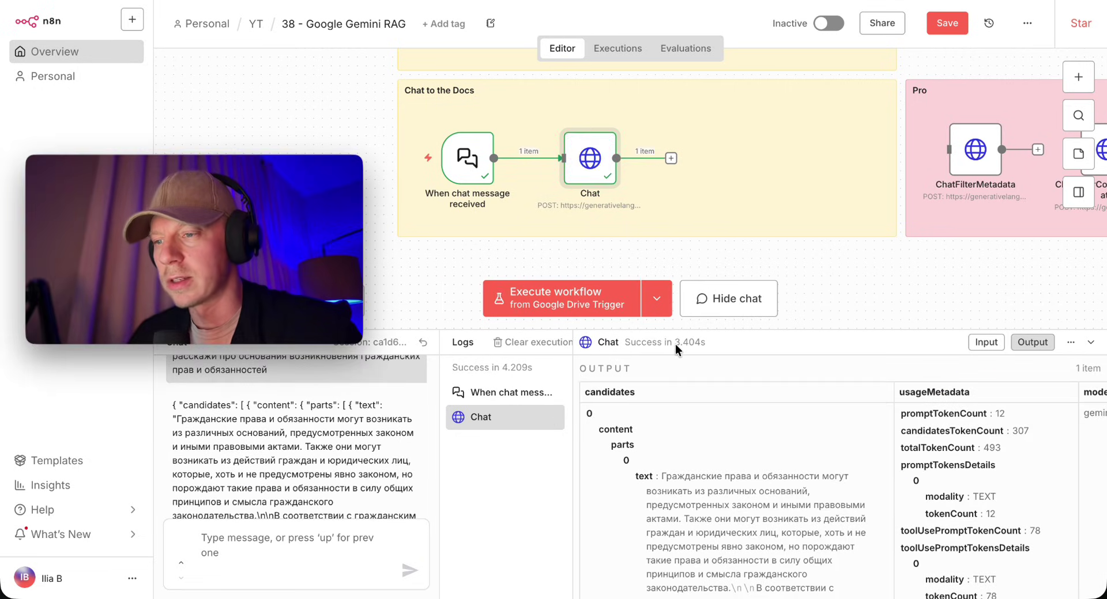
# Compare the Chat node's answer with Статья 8 in the source PDF and examine the retrievedContext chunks in the output
pyautogui.scroll(-1, 694, 425)
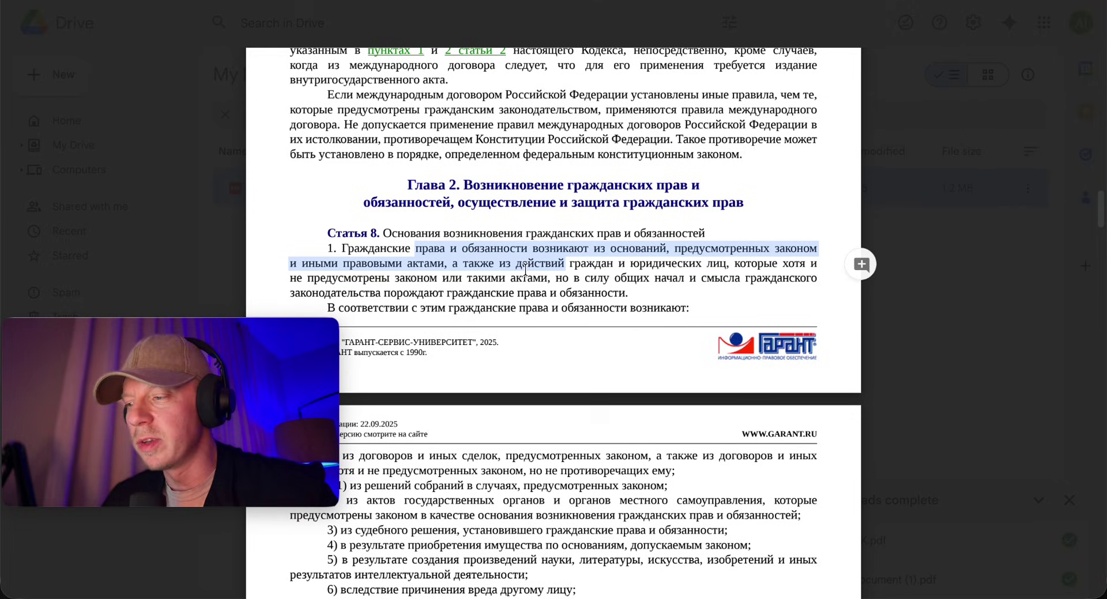
pyautogui.moveTo(525, 270); pyautogui.dragTo(702, 264)
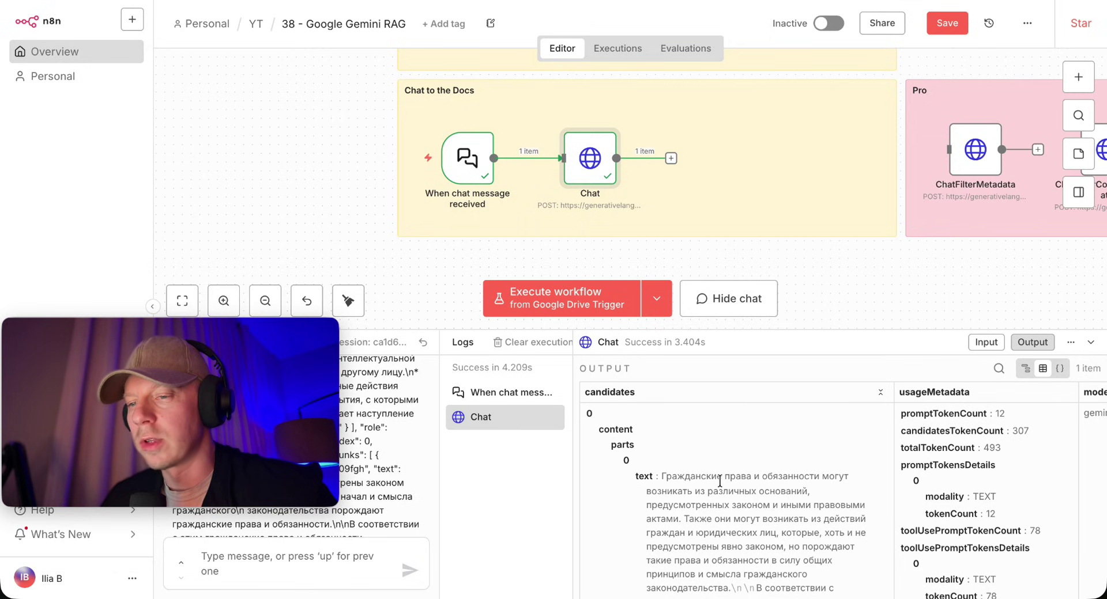
pyautogui.scroll(-10, 720, 479)
pyautogui.moveTo(667, 452); pyautogui.dragTo(743, 559)
pyautogui.scroll(-5, 751, 556)
pyautogui.scroll(-9, 751, 557)
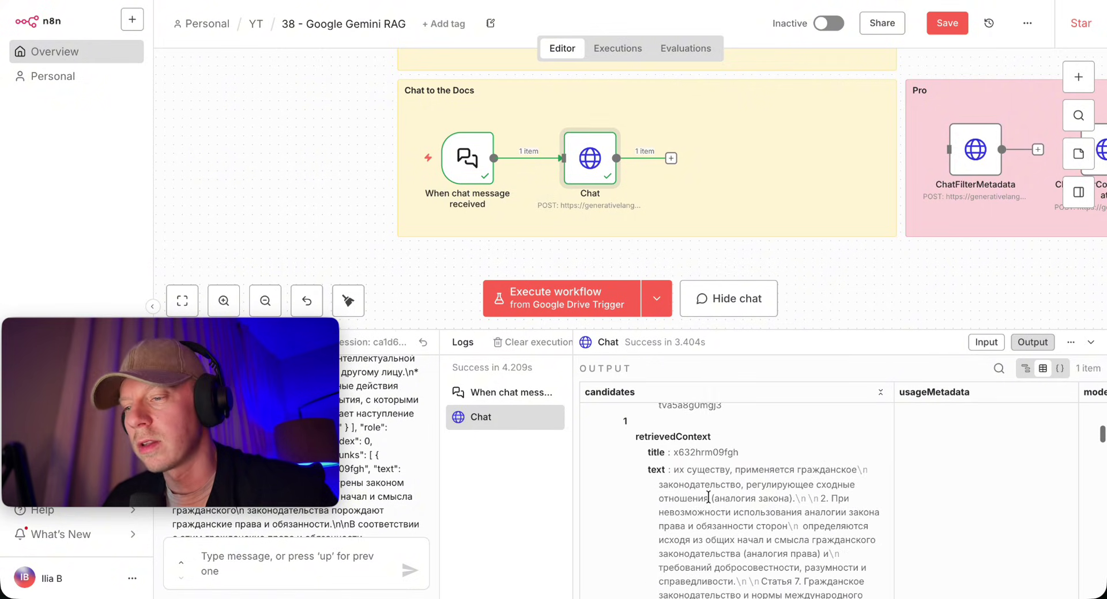
# Examine the fileSearchStore reference and the text of the retrievedContext chunks in the Chat node's output
pyautogui.scroll(2, 708, 496)
pyautogui.moveTo(725, 455); pyautogui.dragTo(740, 477)
pyautogui.scroll(-1, 738, 472)
pyautogui.tripleClick(726, 529)
pyautogui.click(727, 529)
pyautogui.scroll(-5, 726, 529)
pyautogui.scroll(5, 726, 529)
pyautogui.moveTo(725, 447); pyautogui.dragTo(751, 468)
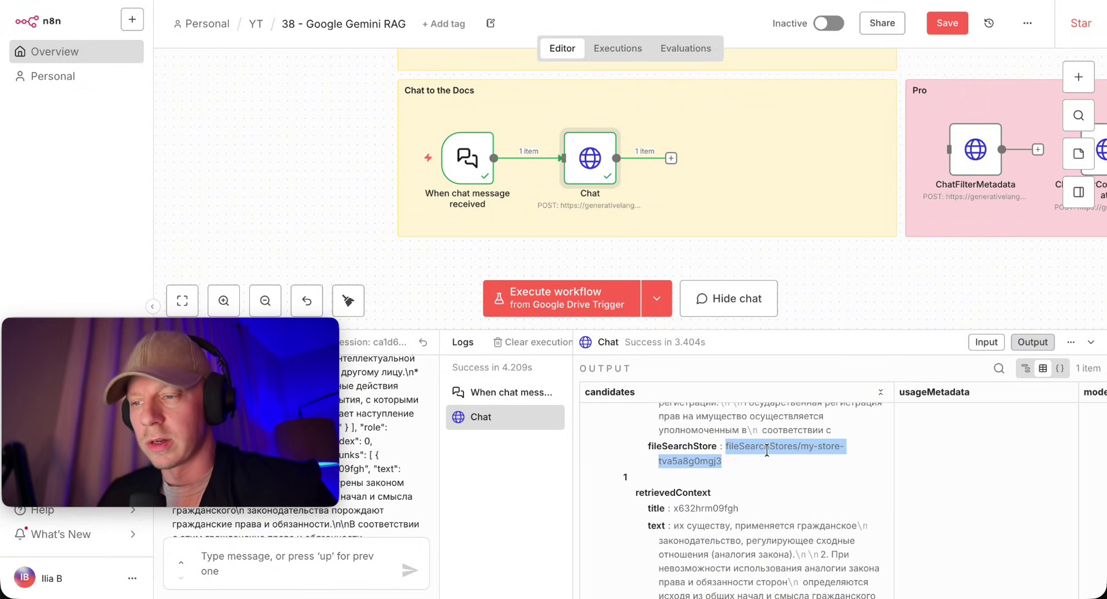
pyautogui.click(767, 449)
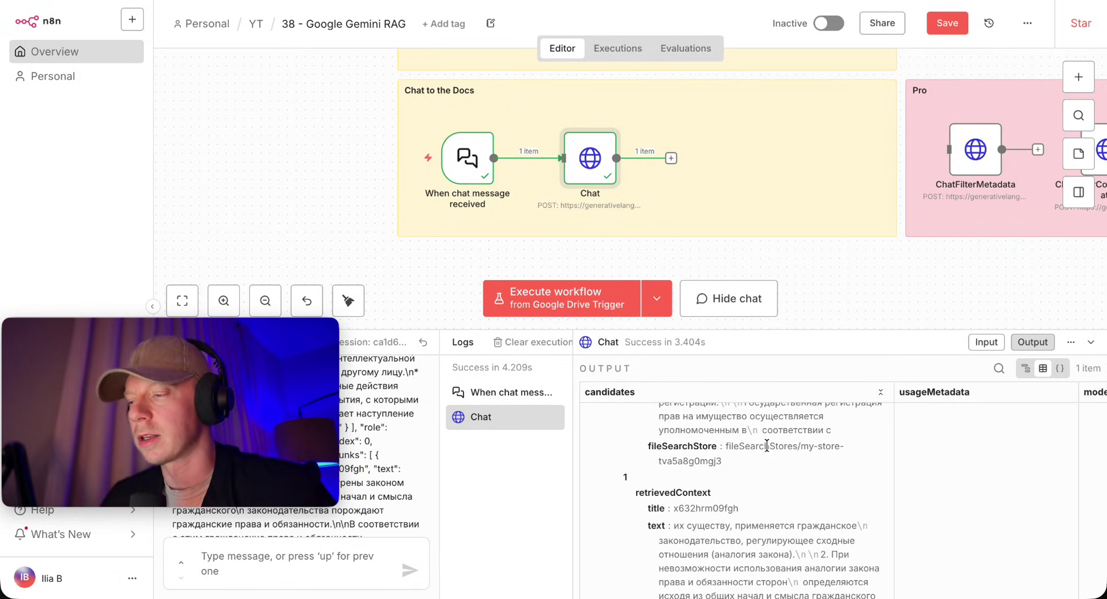
# Look over the Pro chat filter nodes, the Get Documents section and the Upload and Import Files section of the workflow
pyautogui.hscroll(5, 755, 154)
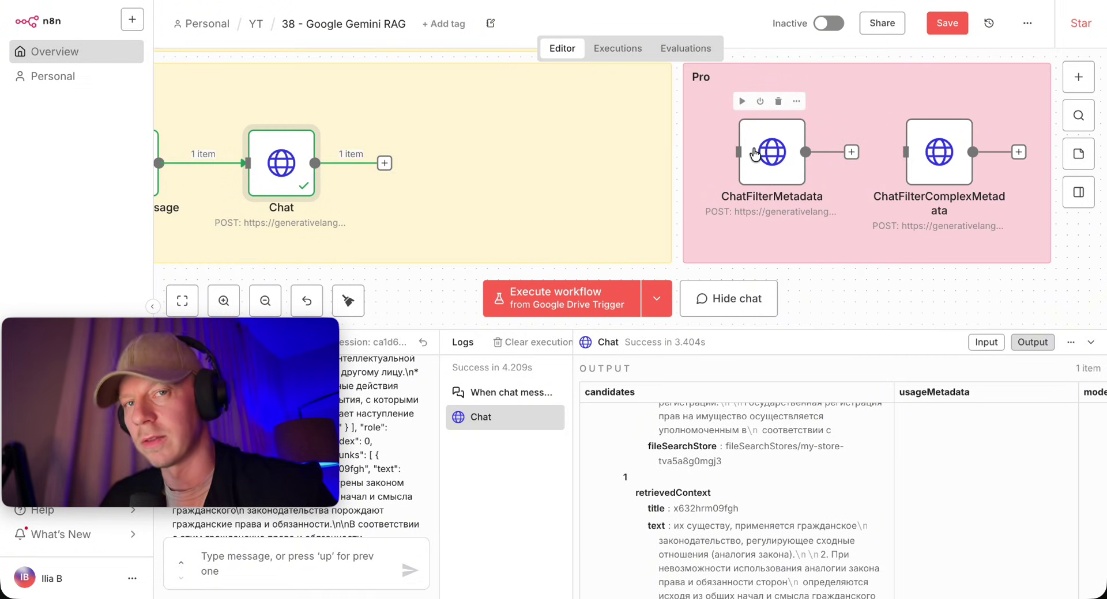
pyautogui.scroll(-5, 755, 154)
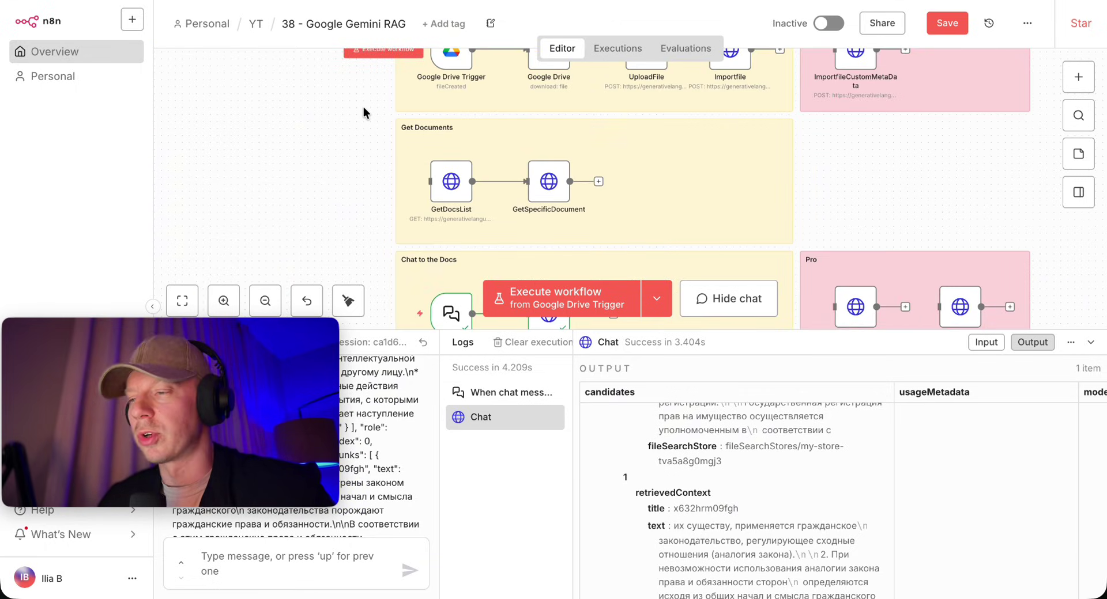
pyautogui.scroll(2, 543, 143)
pyautogui.scroll(2, 543, 143)
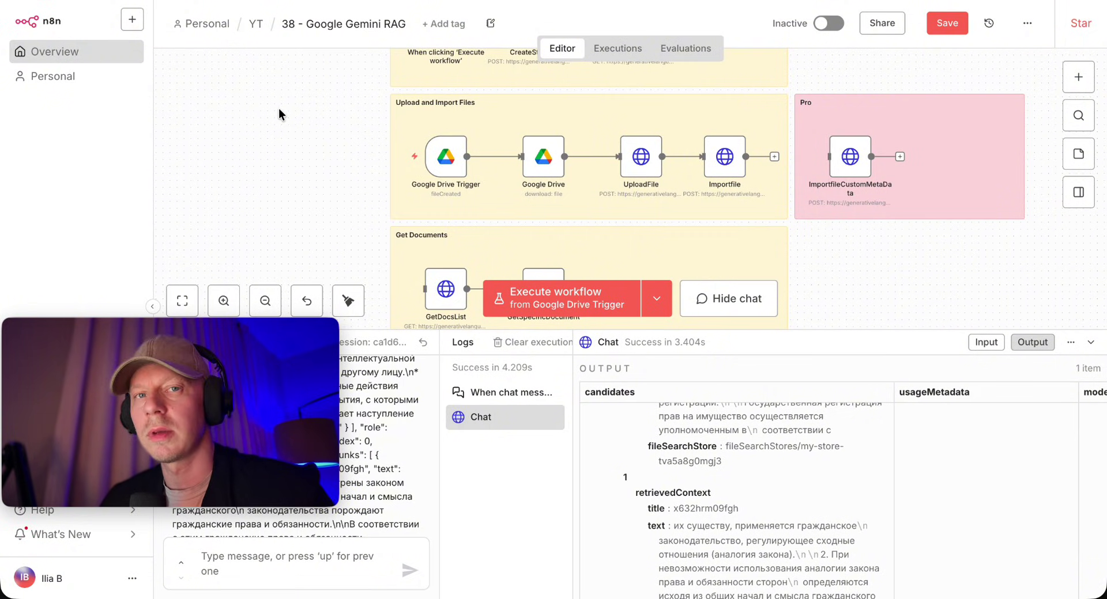
pyautogui.scroll(1, 319, 105)
pyautogui.hscroll(1, 319, 105)
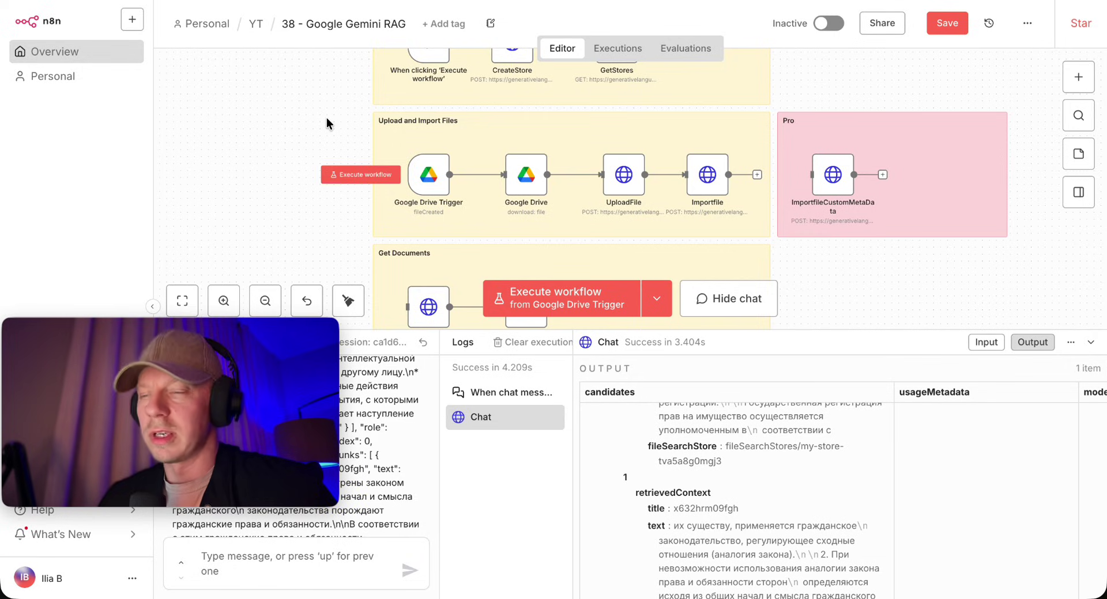
pyautogui.moveTo(413, 172)
pyautogui.mouseDown()
pyautogui.moveTo(441, 150)
pyautogui.moveTo(407, 170)
pyautogui.moveTo(425, 183)
pyautogui.mouseUp()
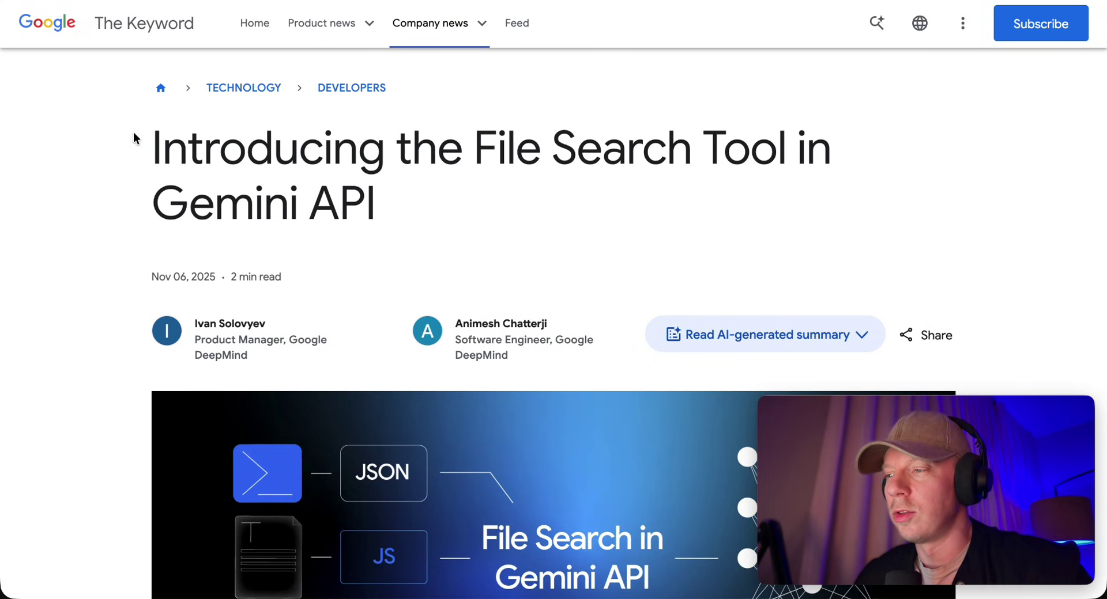
# Highlight the title "Introducing the File Search Tool in Gemini API" in the article on Google's The Keyword blog, then clear the highlight
pyautogui.moveTo(136, 136); pyautogui.dragTo(412, 201)
pyautogui.click(473, 190)
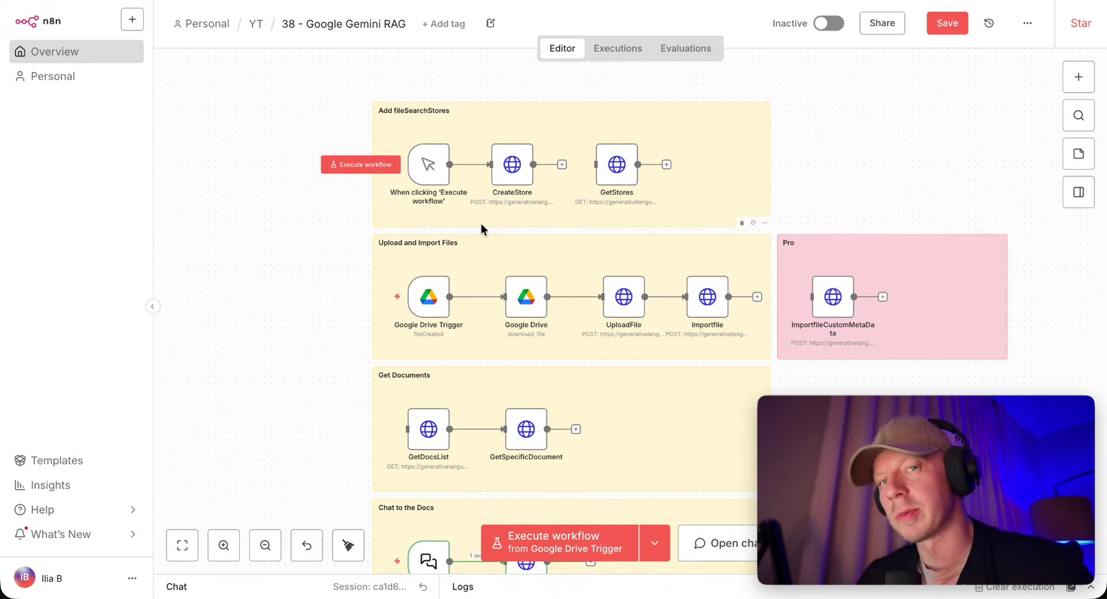
# In the n8n workflow, mark out the Pro section with the ChatFilterMetadata and ChatFilterComplexMetadata nodes and clear the selection
pyautogui.scroll(-5, 481, 223)
pyautogui.hscroll(4, 480, 223)
pyautogui.moveTo(888, 192); pyautogui.dragTo(526, 427)
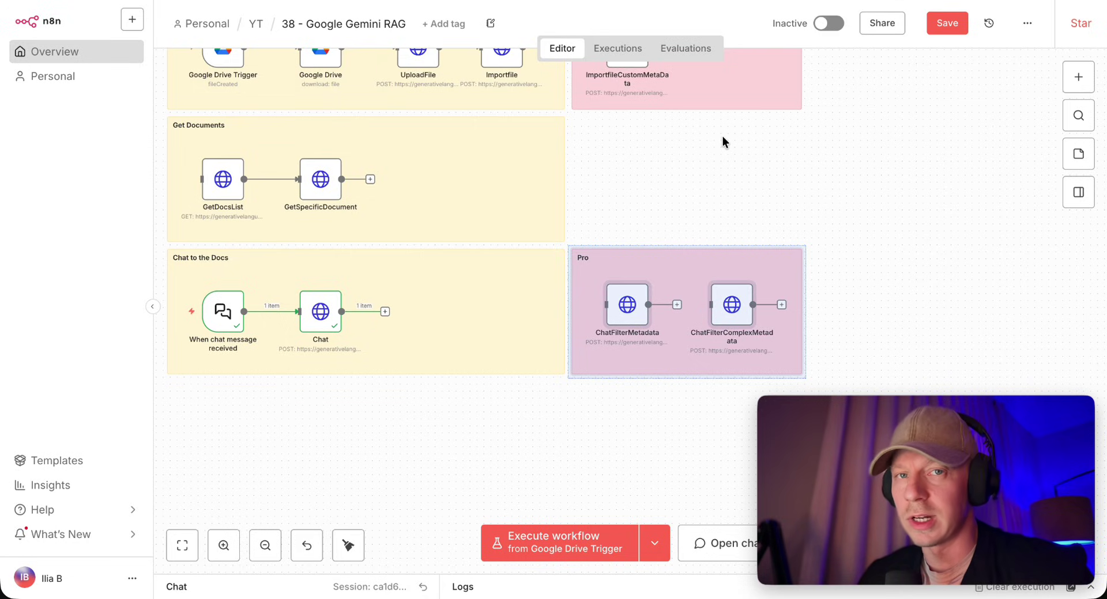
pyautogui.click(842, 185)
pyautogui.moveTo(884, 186); pyautogui.dragTo(410, 472)
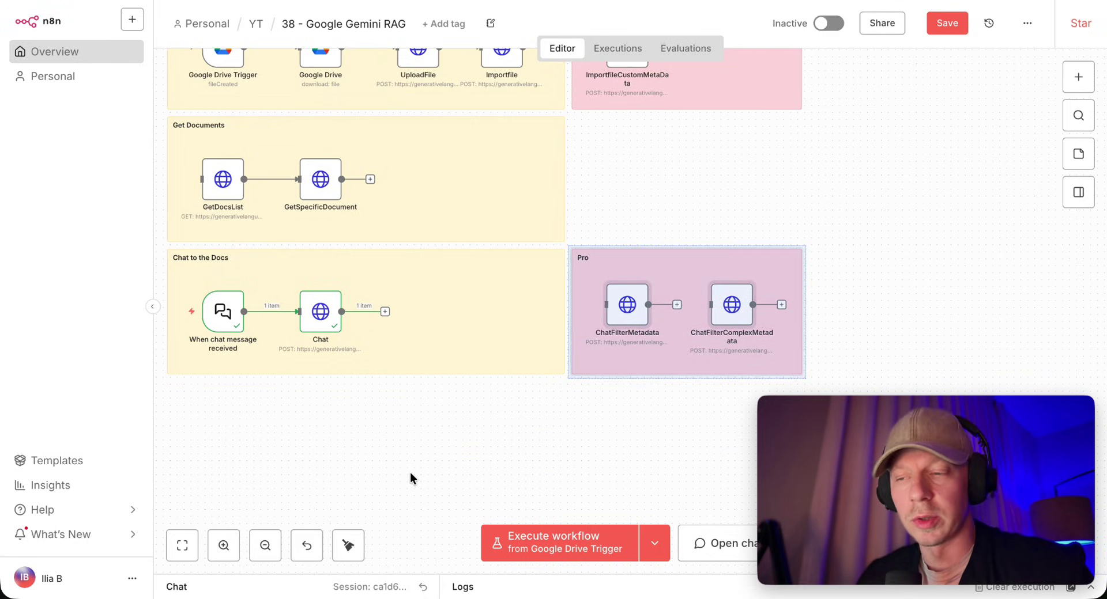
pyautogui.click(715, 202)
pyautogui.scroll(2, 714, 202)
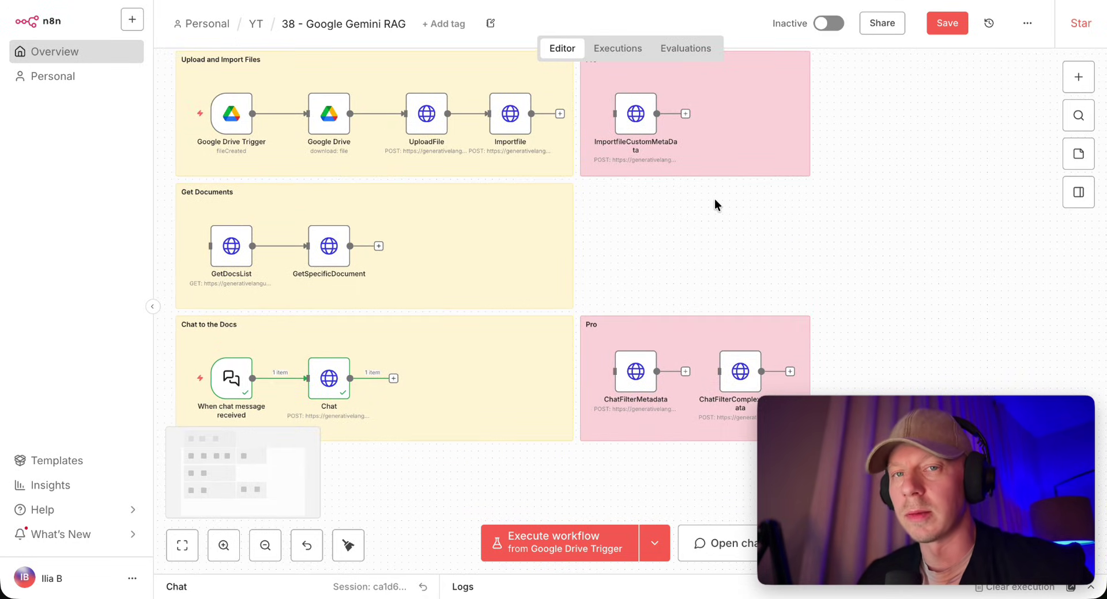